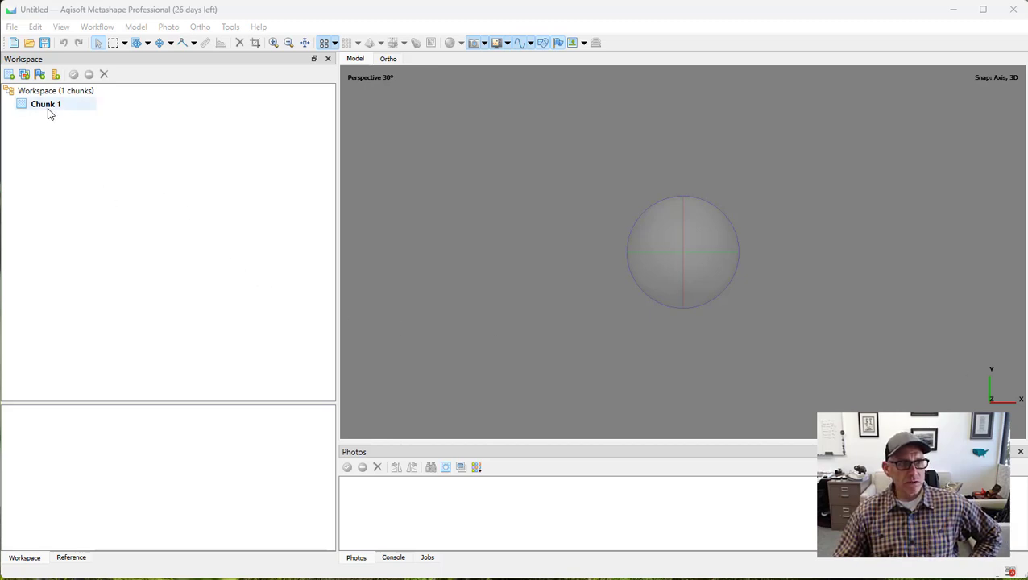
Select Parker_Farm_Lidar_20240807.las through File > Import > Import Point Cloud
left_click(14, 30)
mouse_move(49, 143)
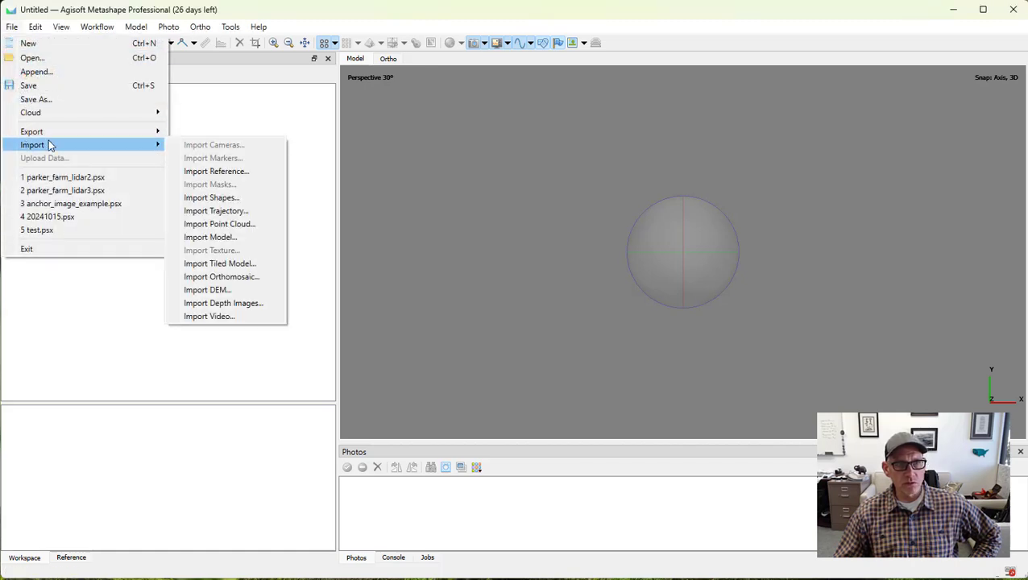
left_click(258, 225)
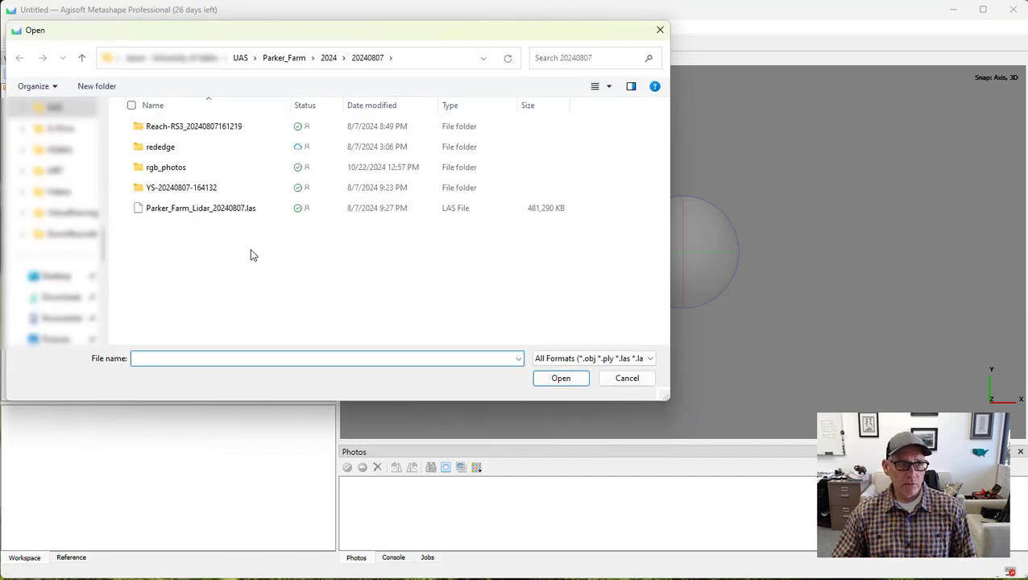
left_click(228, 212)
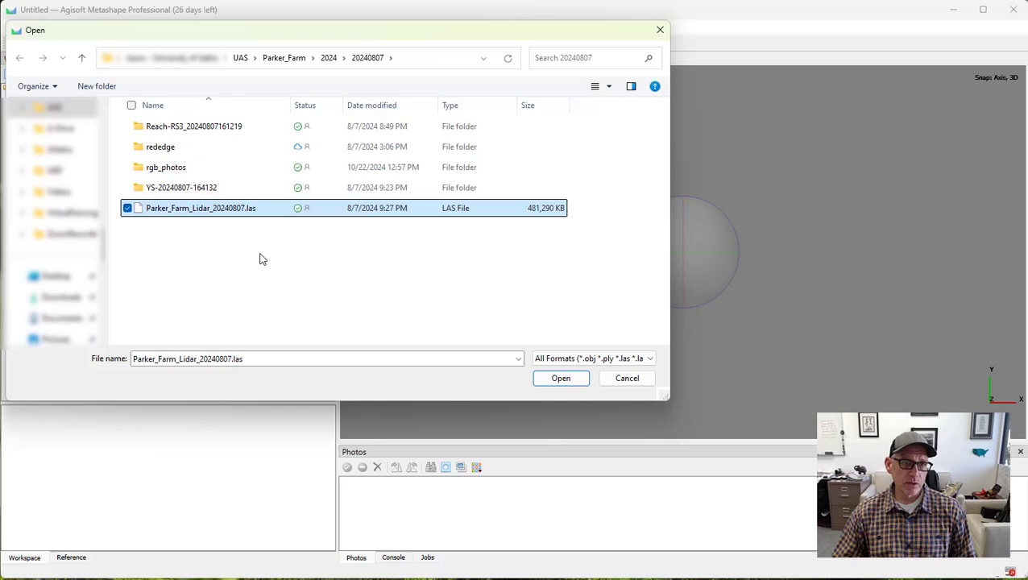
left_click(559, 379)
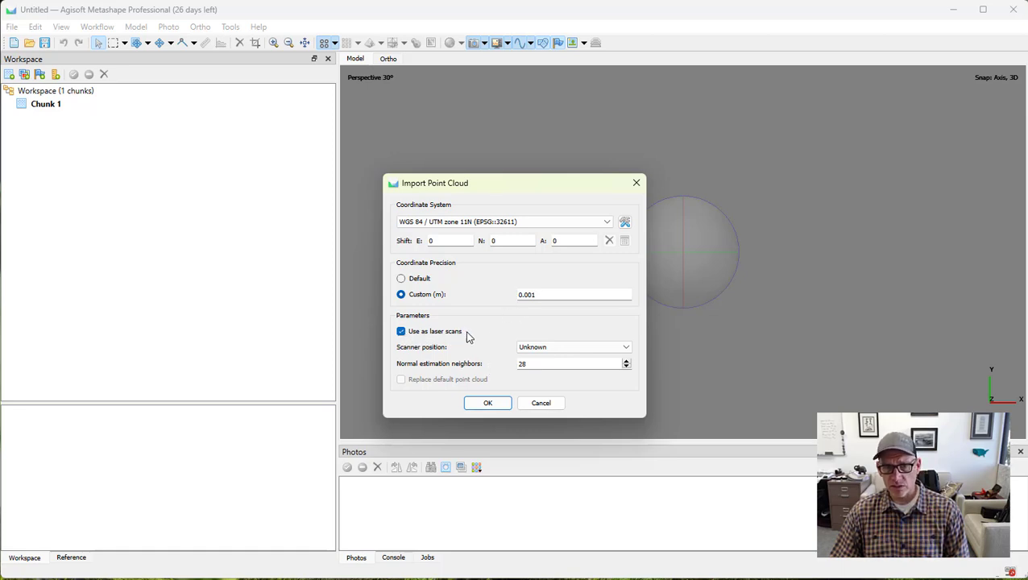
Import the lidar as a laser scan in WGS 84 / UTM zone 11N and tilt it into perspective
left_click(493, 407)
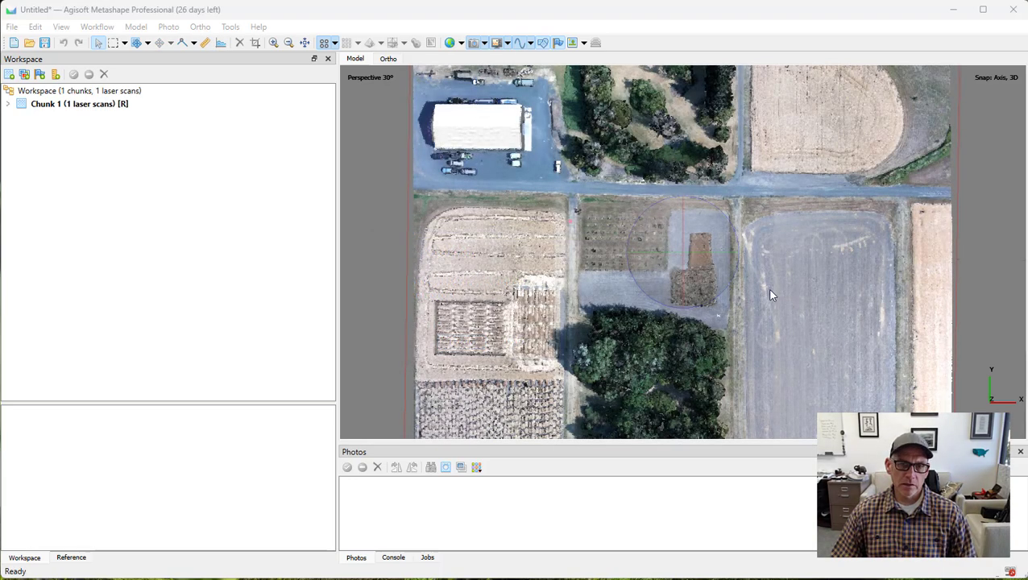
scroll(740, 268, "down", 4)
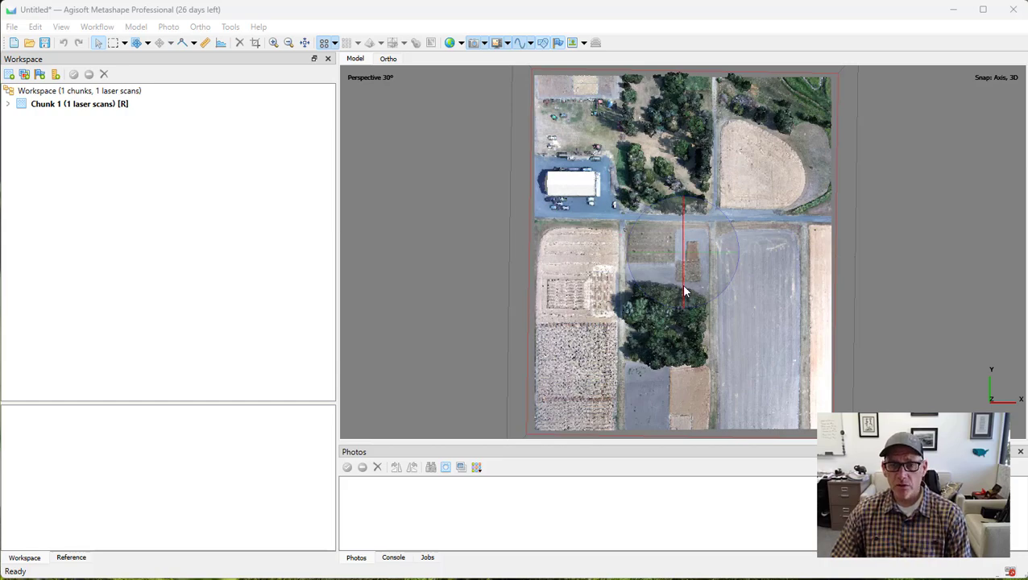
left_click_drag(683, 293, 722, 278)
scroll(718, 276, "up", 5)
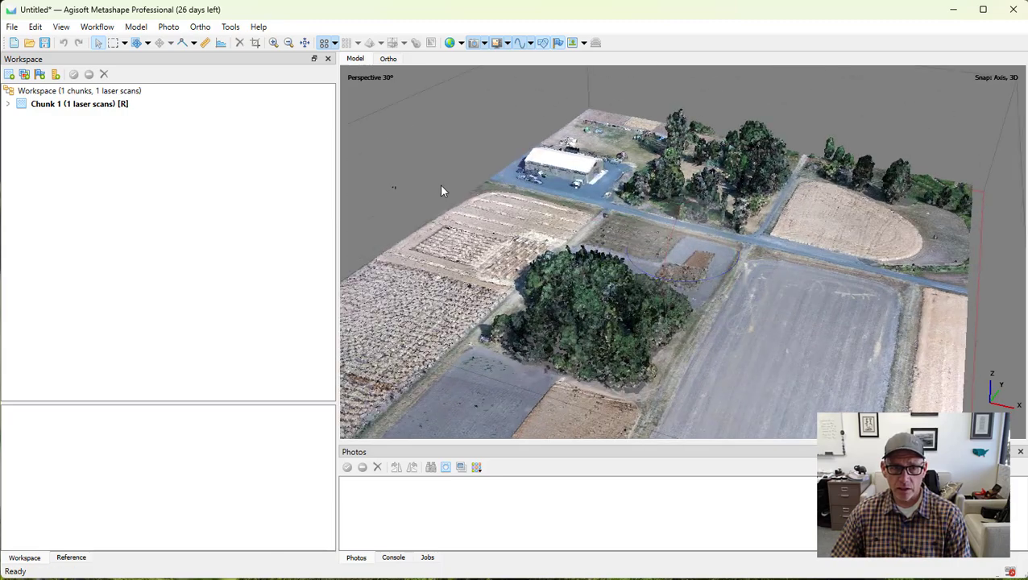
Orbit around the trees, then switch to a straight top-down view of the field
left_click_drag(520, 276, 655, 298)
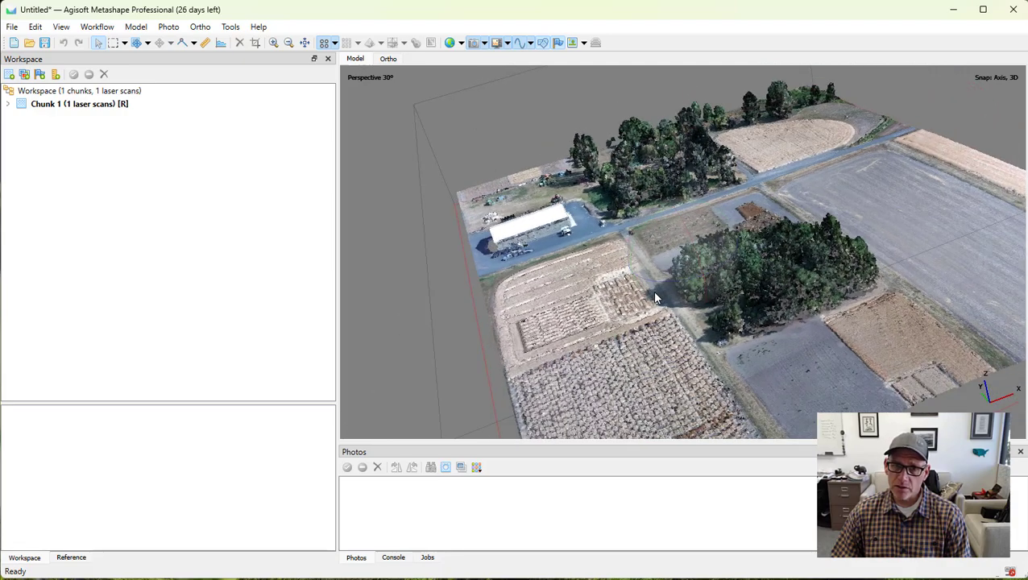
scroll(655, 296, "down", 5)
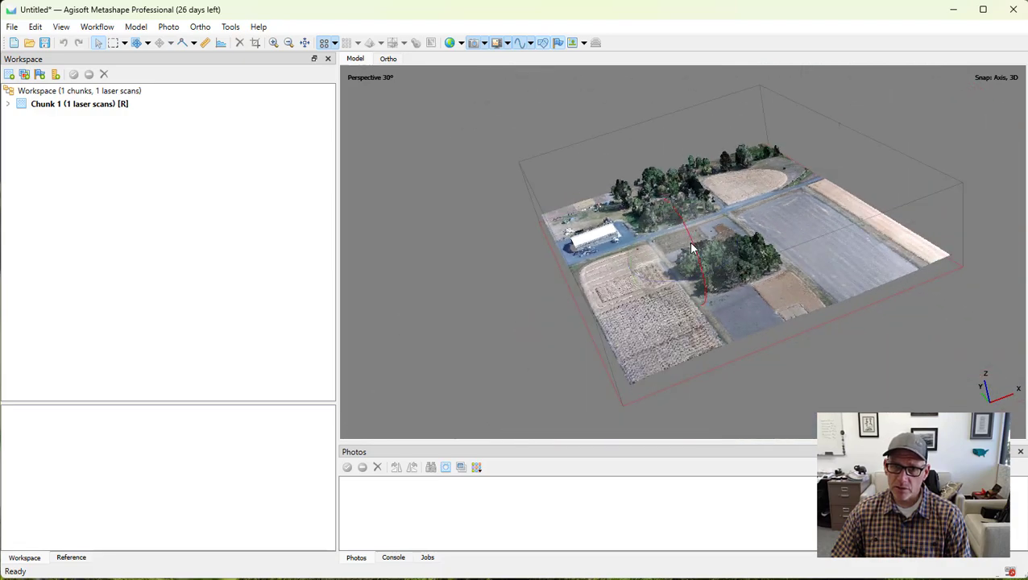
left_click_drag(689, 250, 691, 278)
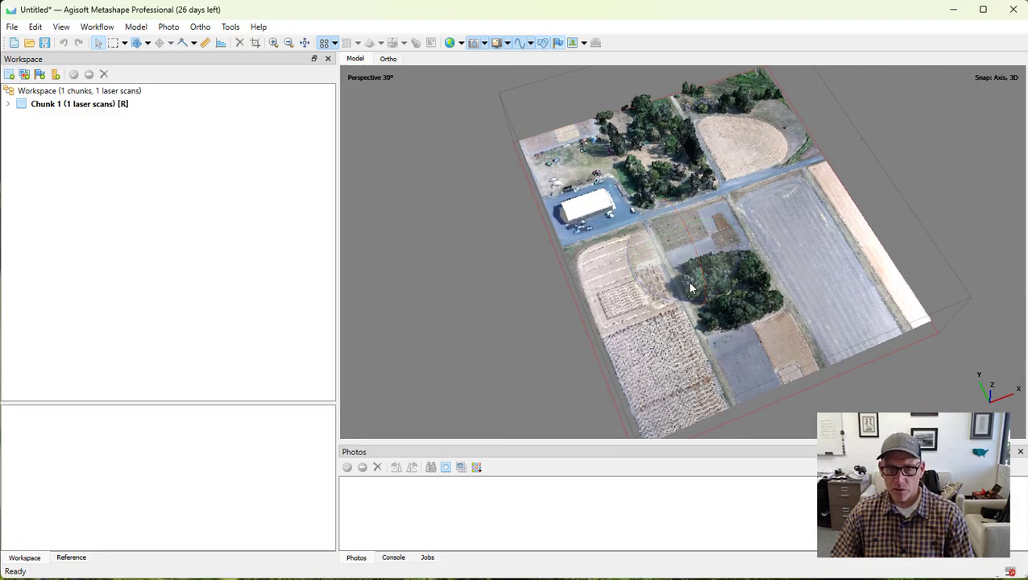
key("KP_7")
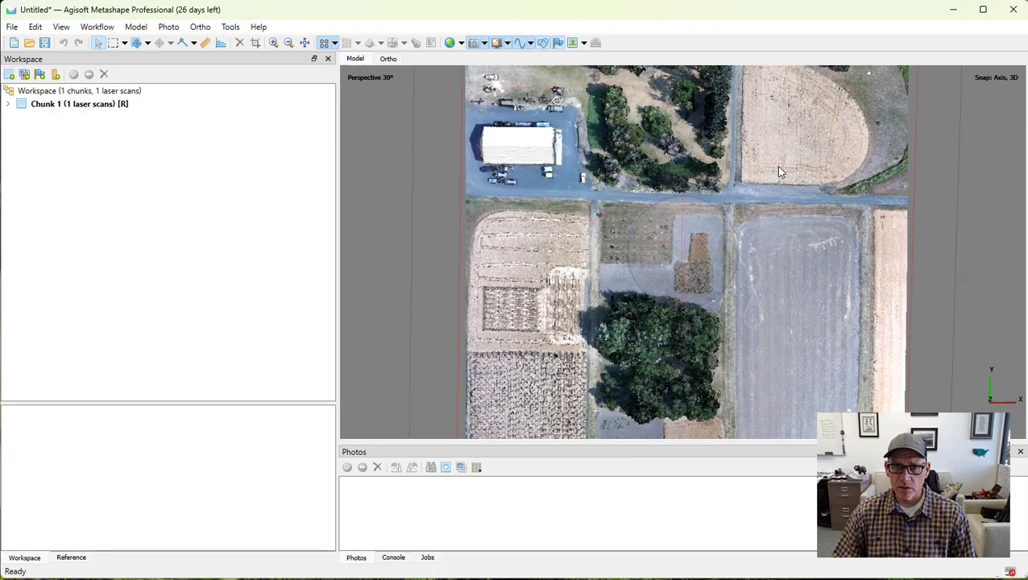
Pan and zoom to the northern buildings, the round field and the buildings west of it
right_click_drag(780, 170, 638, 333)
scroll(730, 216, "up", 8)
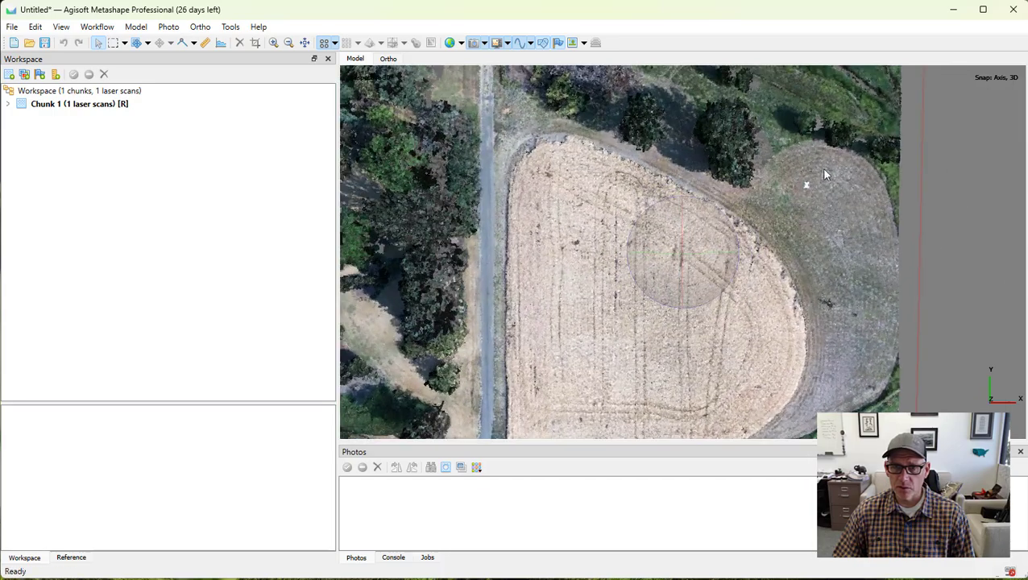
scroll(717, 213, "up", 3)
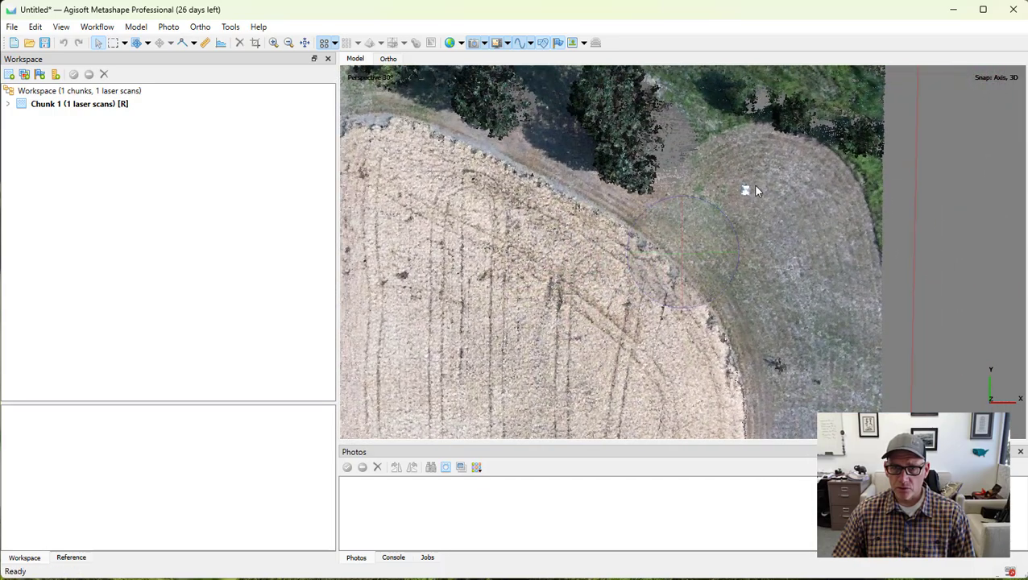
scroll(744, 187, "down", 10)
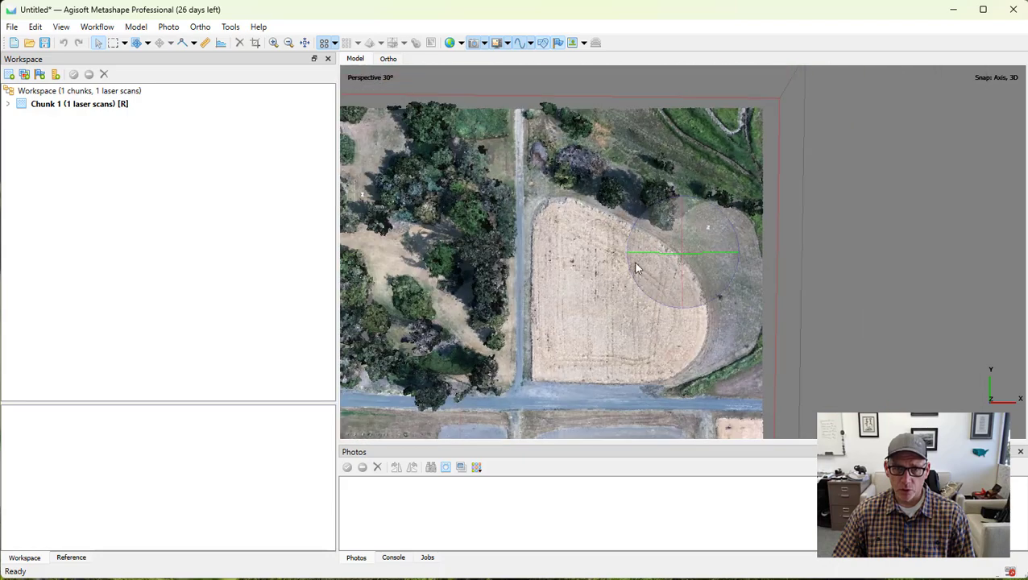
right_click_drag(631, 262, 701, 244)
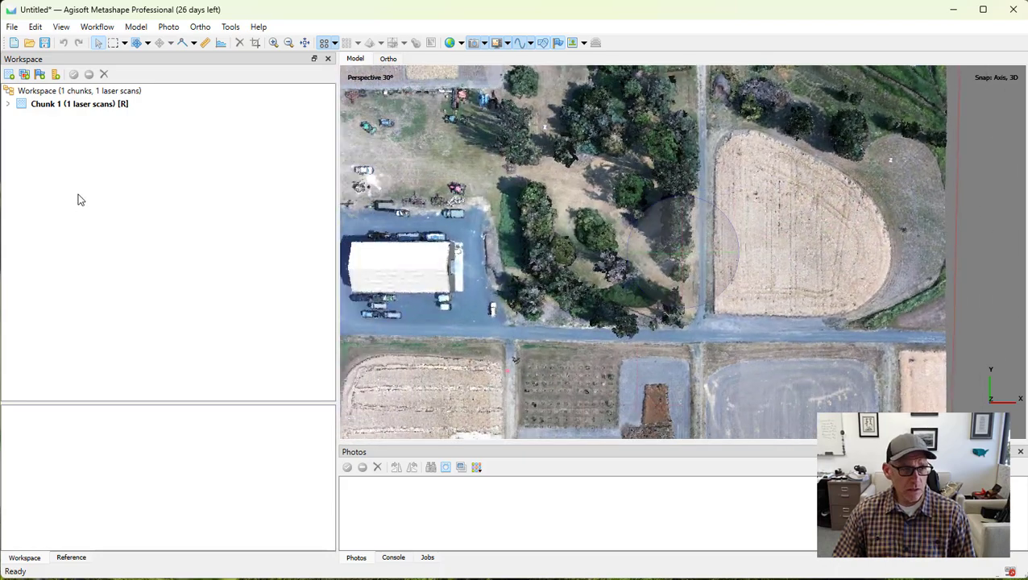
Import Parker_Farm_GCPs_20240807.csv in the Reference pane, creating markers 1–6 for all entries
left_click(72, 558)
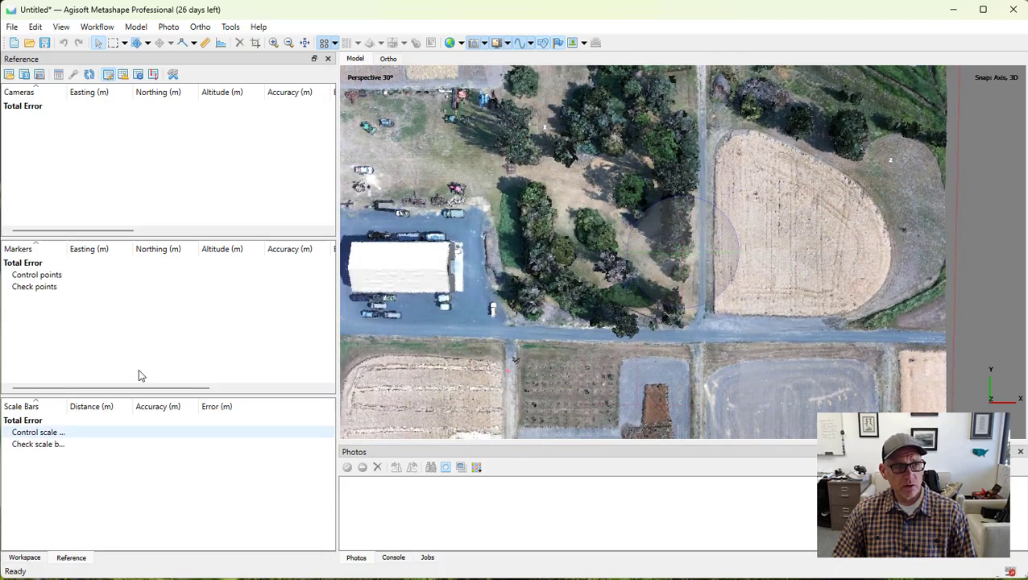
left_click(9, 74)
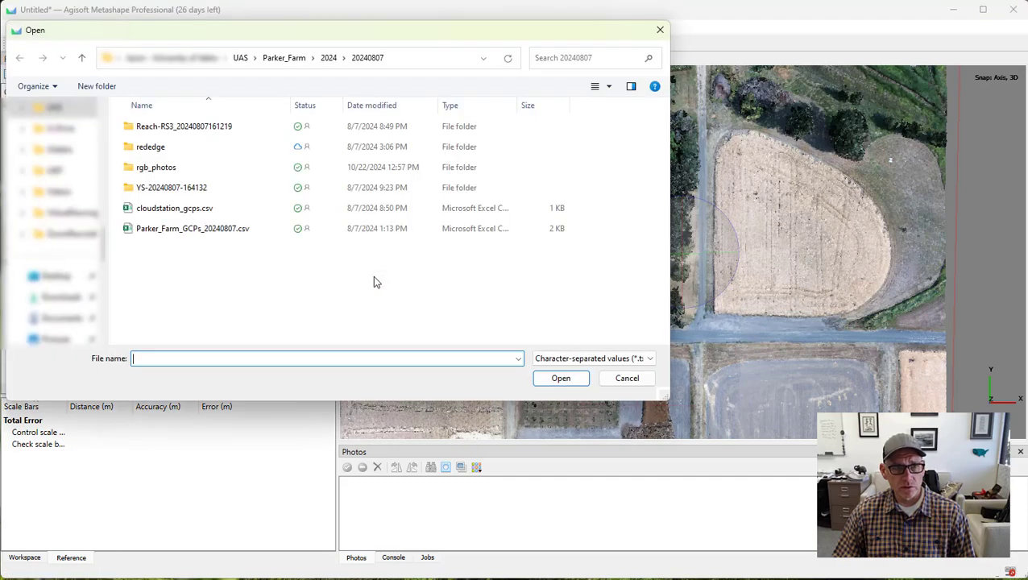
left_click(198, 230)
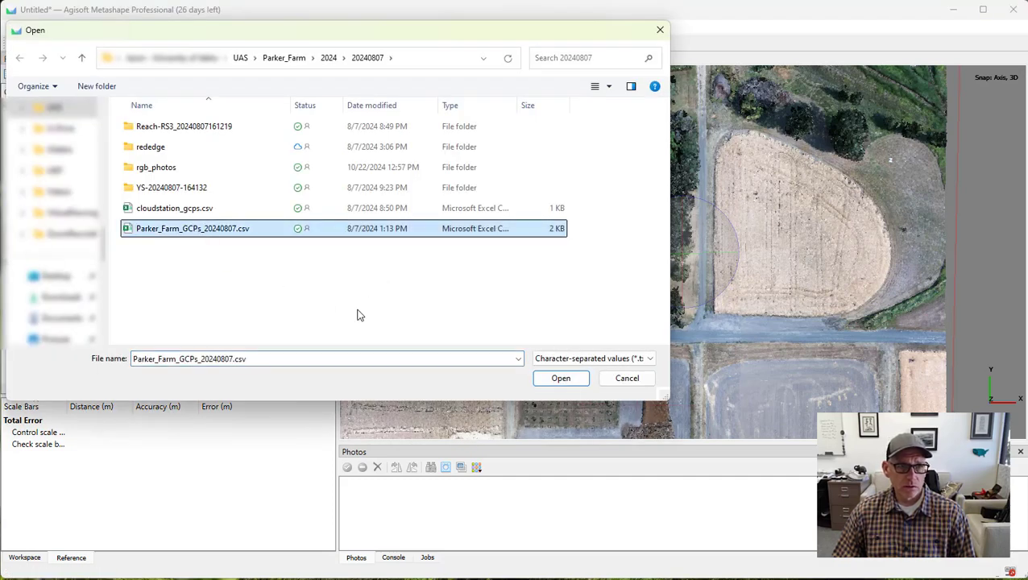
left_click(570, 384)
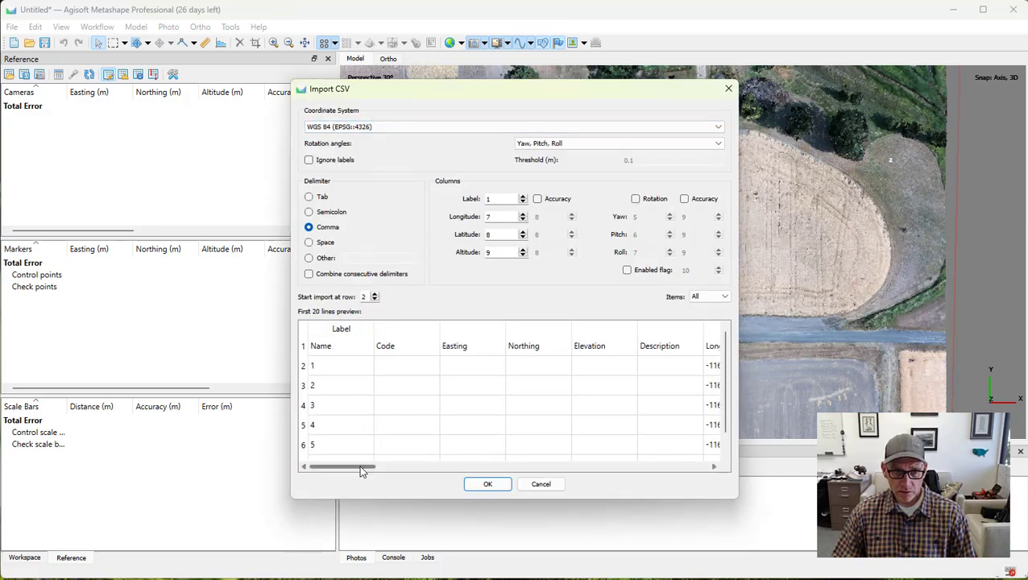
left_click_drag(360, 466, 308, 468)
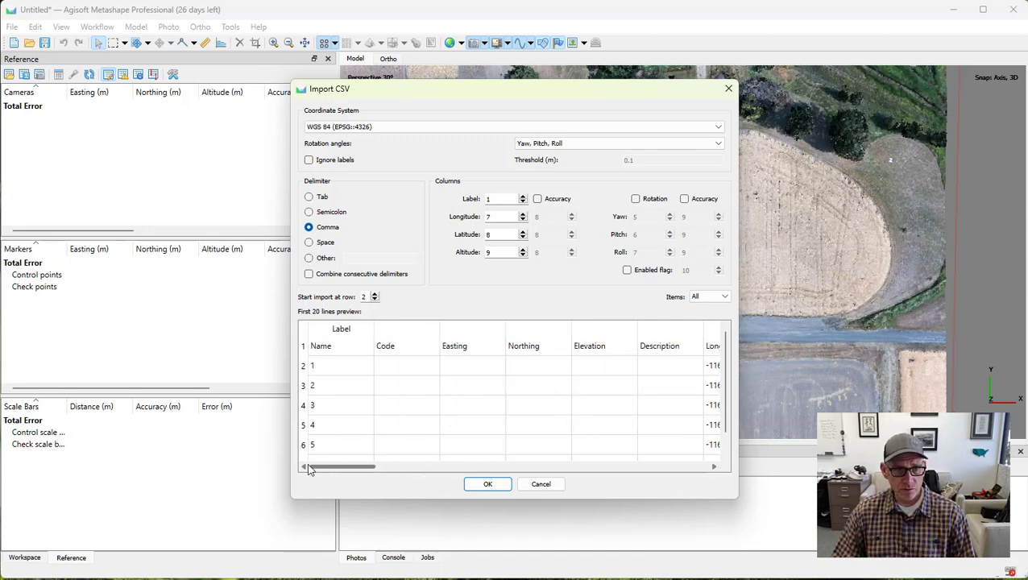
left_click(486, 485)
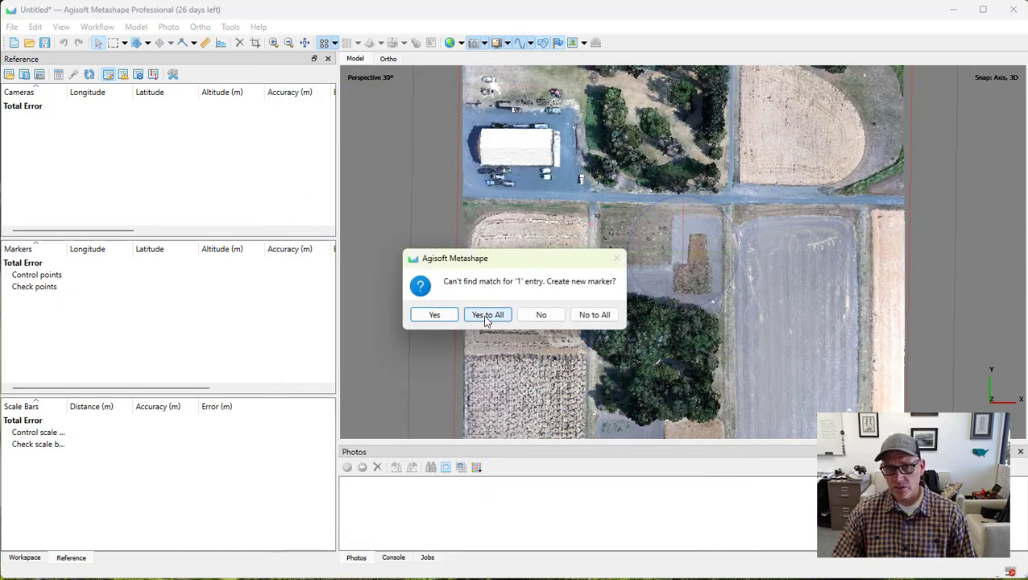
left_click(486, 321)
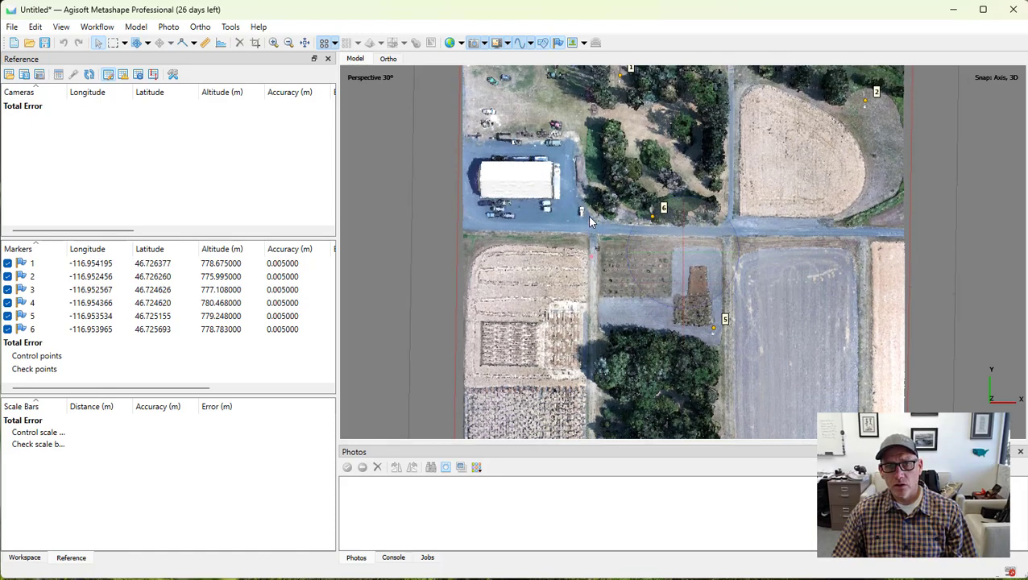
Pan and zoom in until marker 1 and its ground target are centred in view
key("Up")
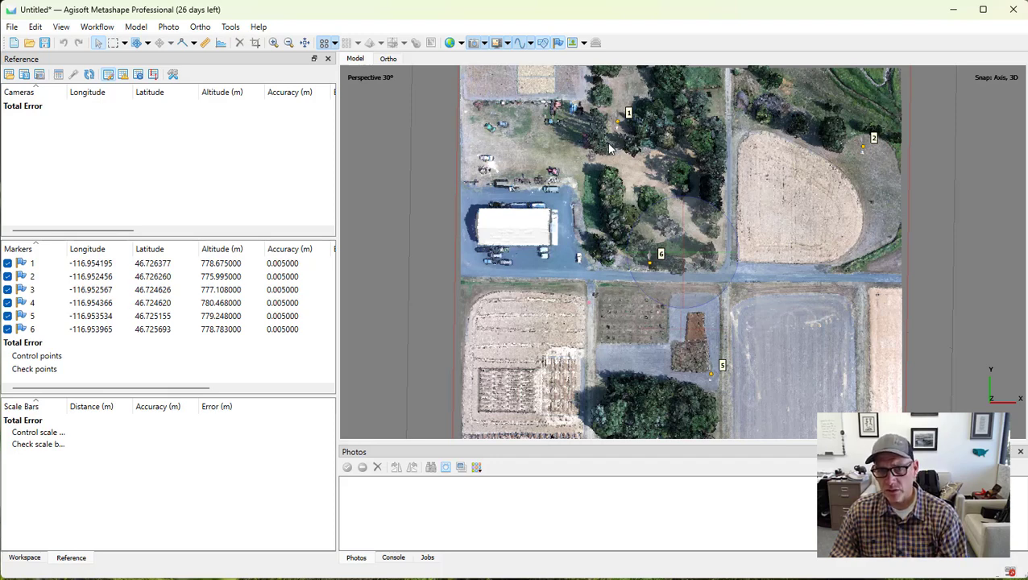
scroll(611, 110, "up", 5)
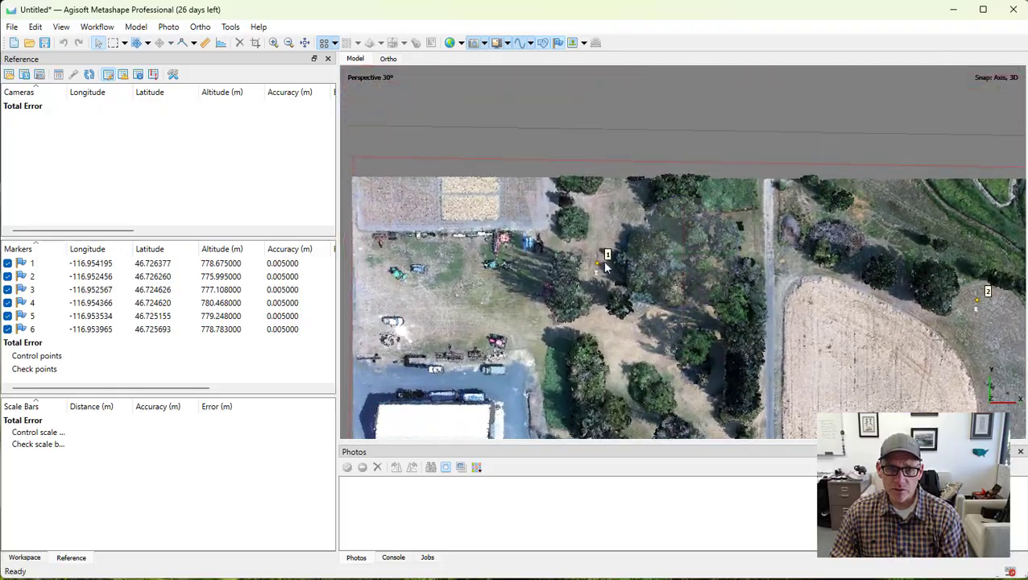
scroll(606, 264, "up", 8)
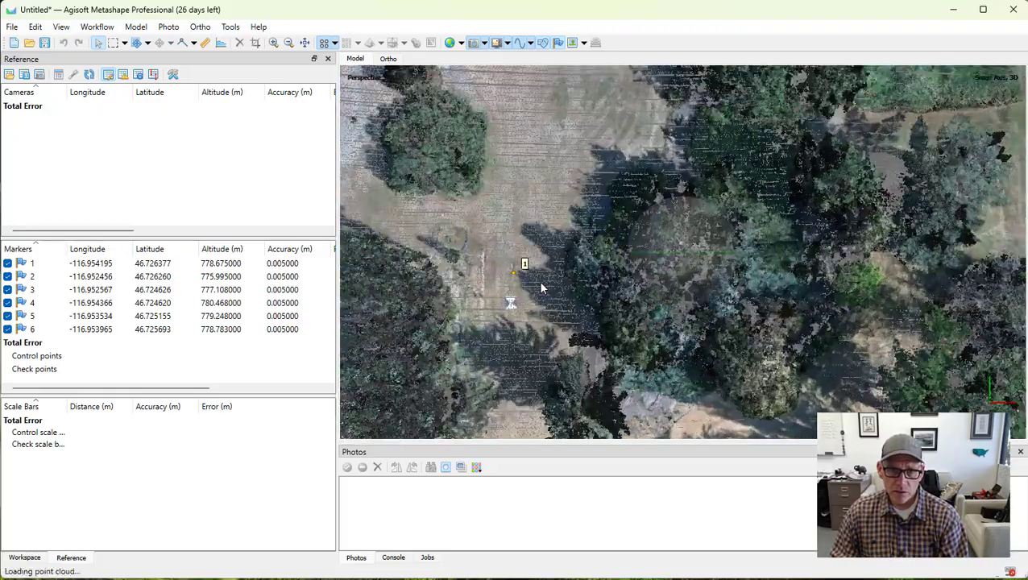
mouse_move(541, 289)
right_mouse_down()
mouse_move(510, 293)
mouse_move(576, 260)
right_mouse_up()
Place marker 1 on its ground target in the point cloud
right_click(482, 279)
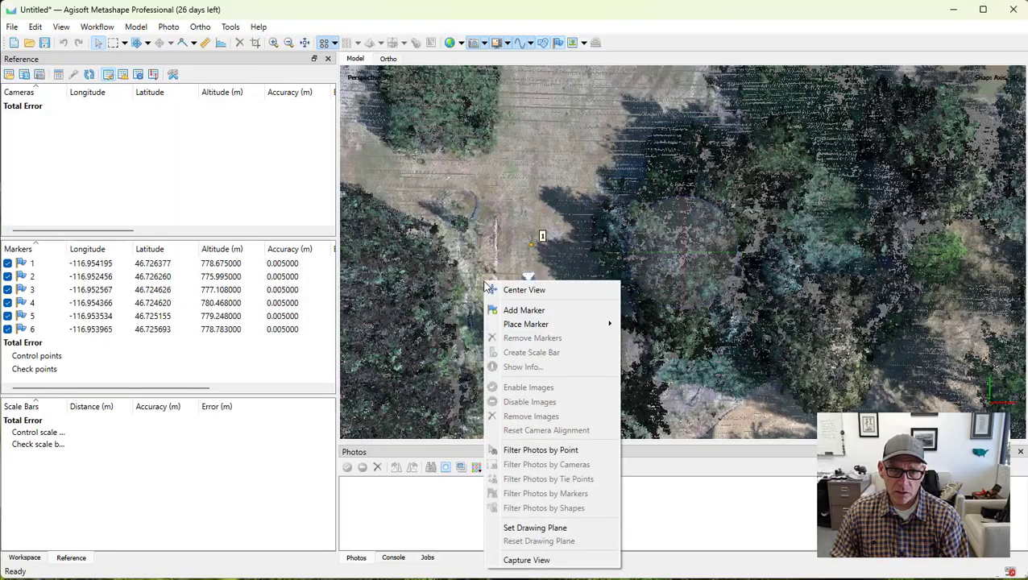
key("Escape")
mouse_move(482, 280)
left_mouse_down()
mouse_move(435, 306)
mouse_move(588, 248)
mouse_move(556, 258)
left_mouse_up()
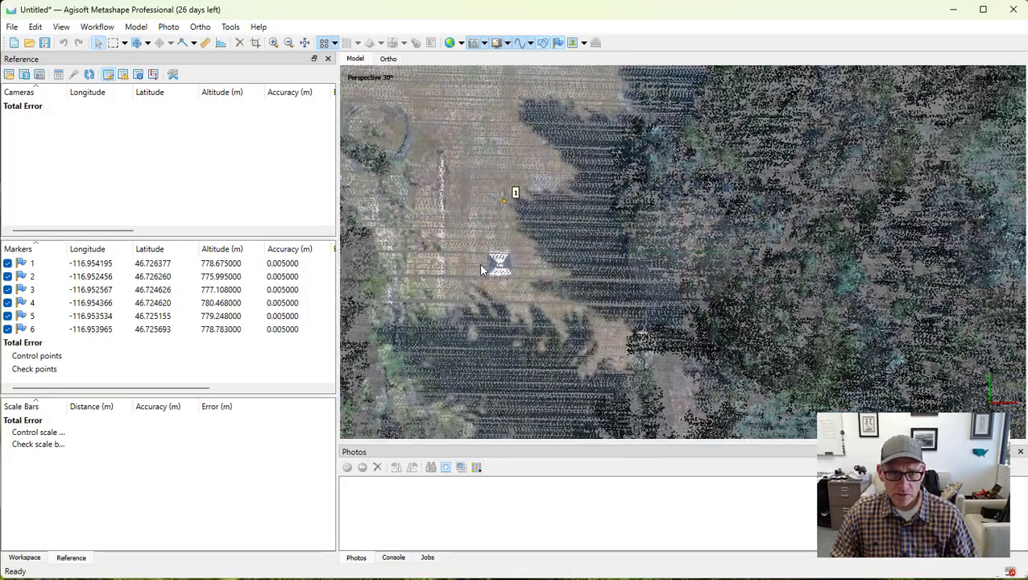
scroll(481, 268, "up", 2)
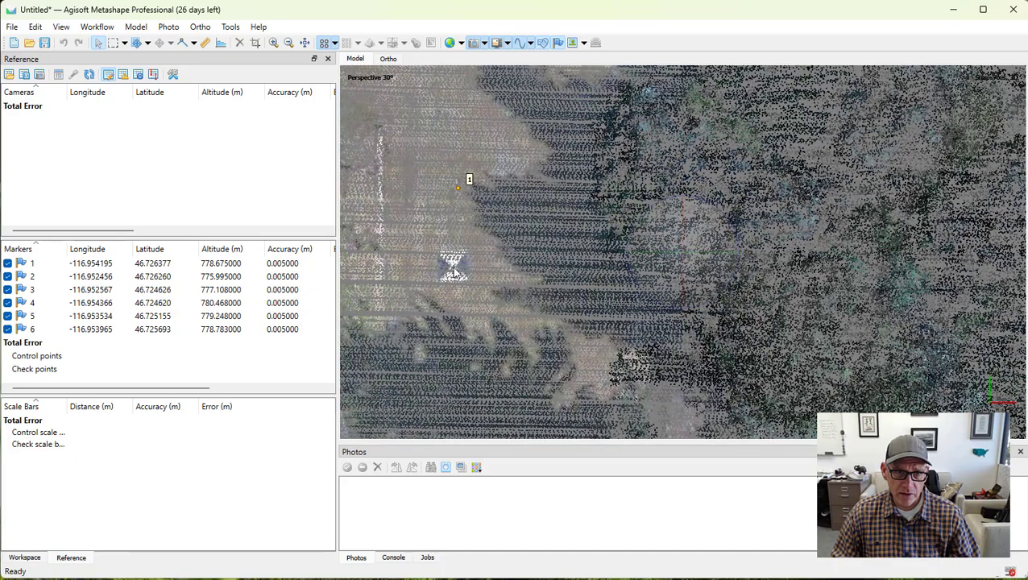
right_click(454, 272)
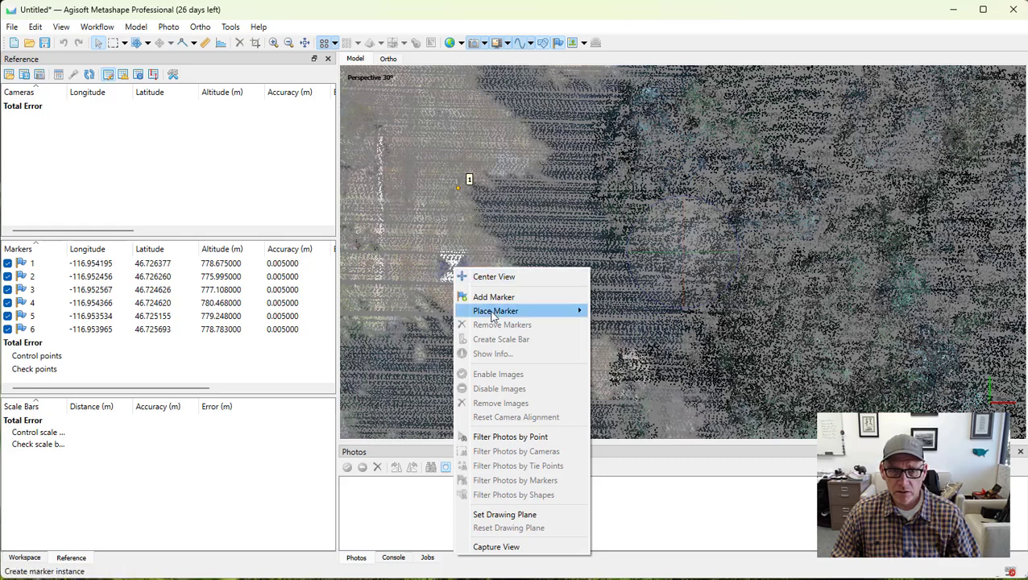
mouse_move(495, 314)
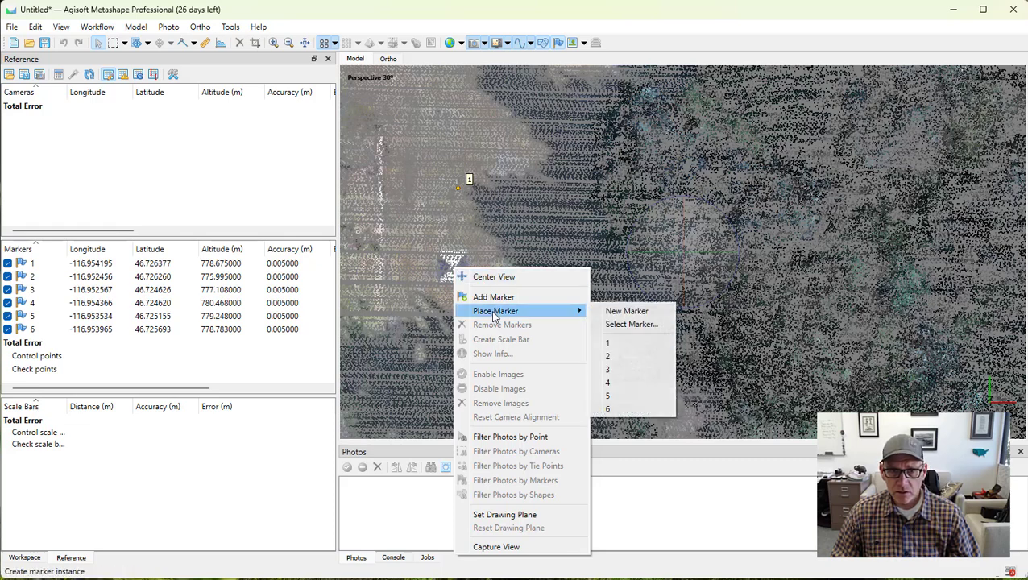
left_click(615, 343)
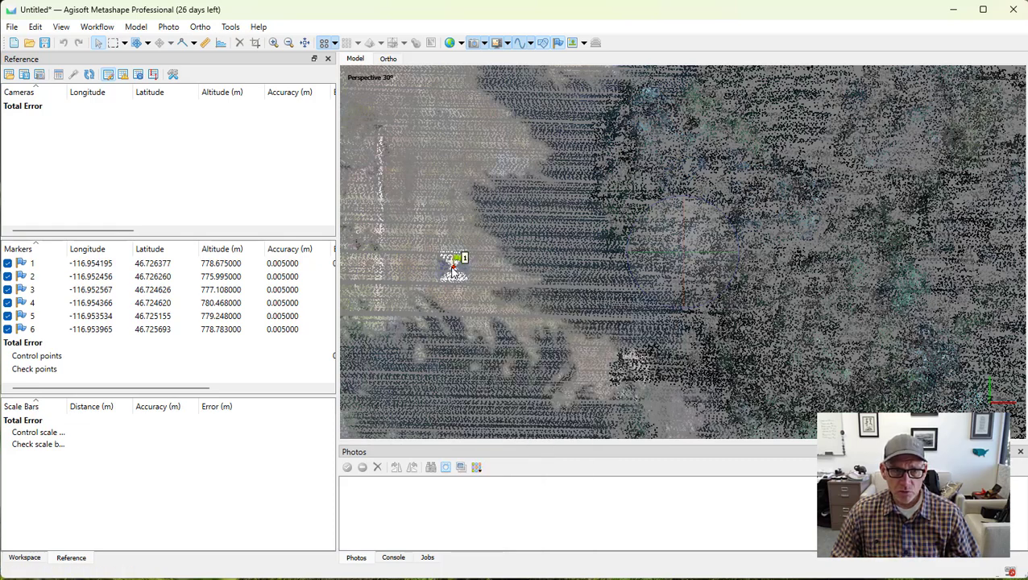
Zoom in on marker 2's ground target, place marker 2 there, then tilt to an oblique view
scroll(750, 270, "down", 5)
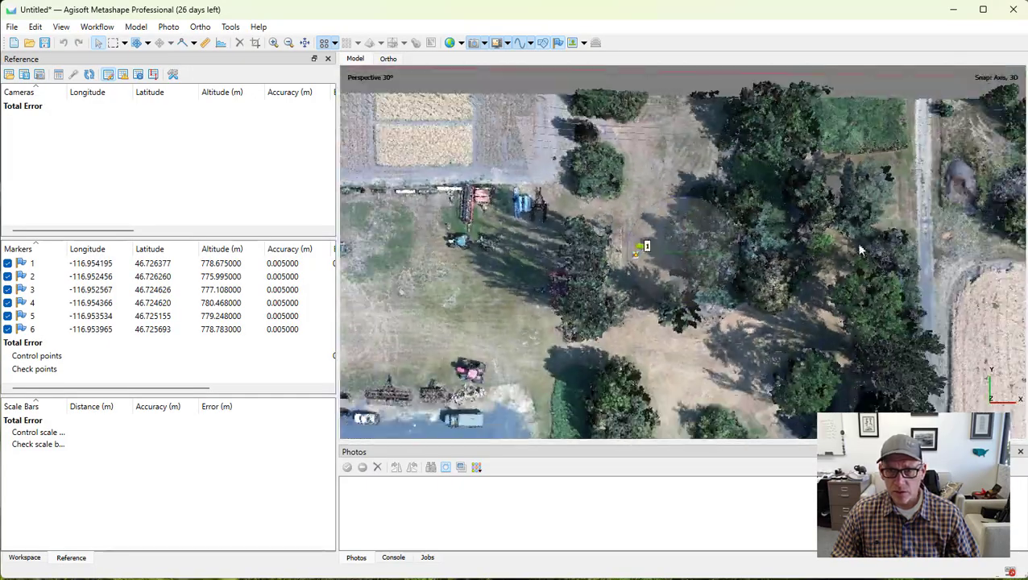
right_click_drag(896, 263, 406, 238)
mouse_move(838, 341)
right_mouse_down()
mouse_move(692, 309)
mouse_move(771, 301)
right_mouse_up()
scroll(774, 302, "up", 4)
scroll(842, 321, "up", 2)
mouse_move(885, 370)
right_mouse_down()
mouse_move(783, 274)
mouse_move(828, 283)
right_mouse_up()
scroll(828, 284, "up", 3)
scroll(878, 304, "up", 1)
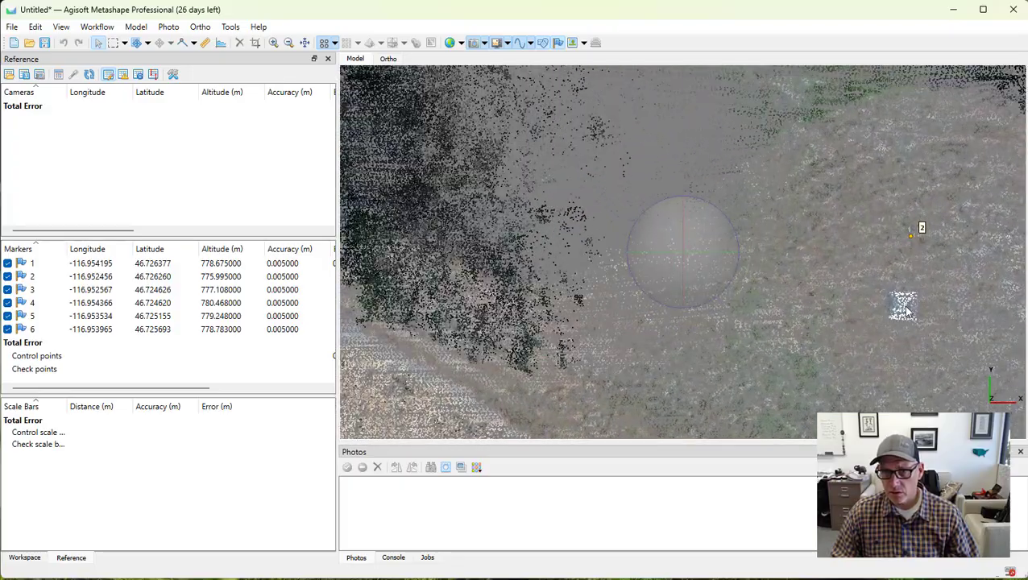
right_click(903, 309)
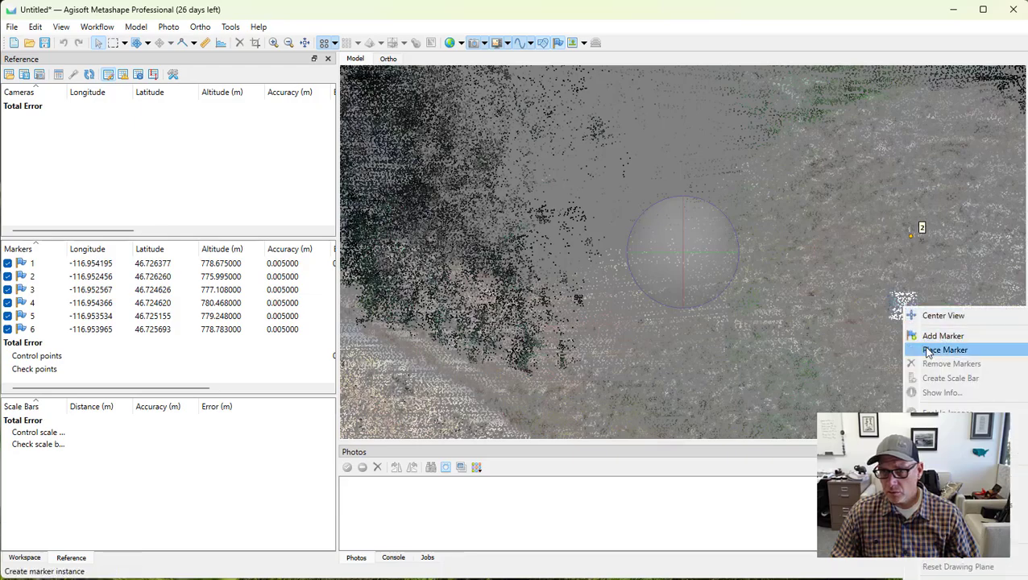
left_click(945, 350)
scroll(839, 282, "down", 3)
scroll(838, 280, "down", 5)
left_click_drag(757, 263, 744, 239)
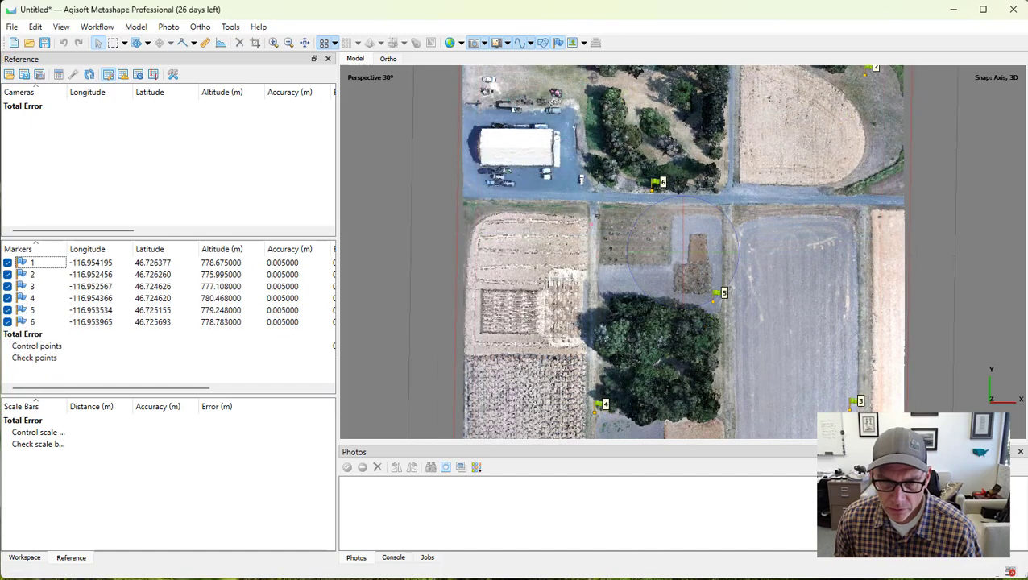
Centre and zoom on marker 5, rotate around it, then view it from directly above
right_click(714, 306)
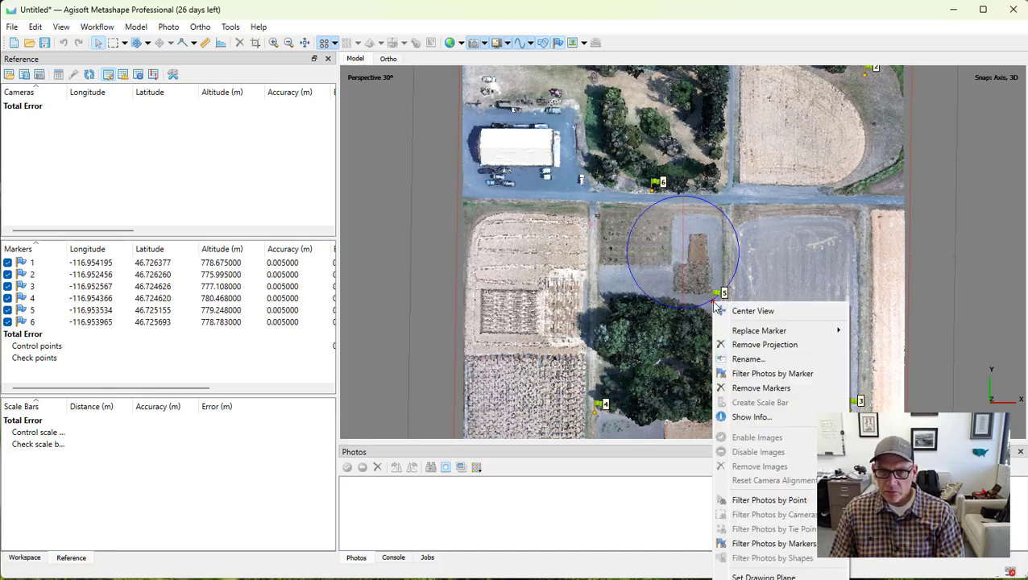
left_click(746, 312)
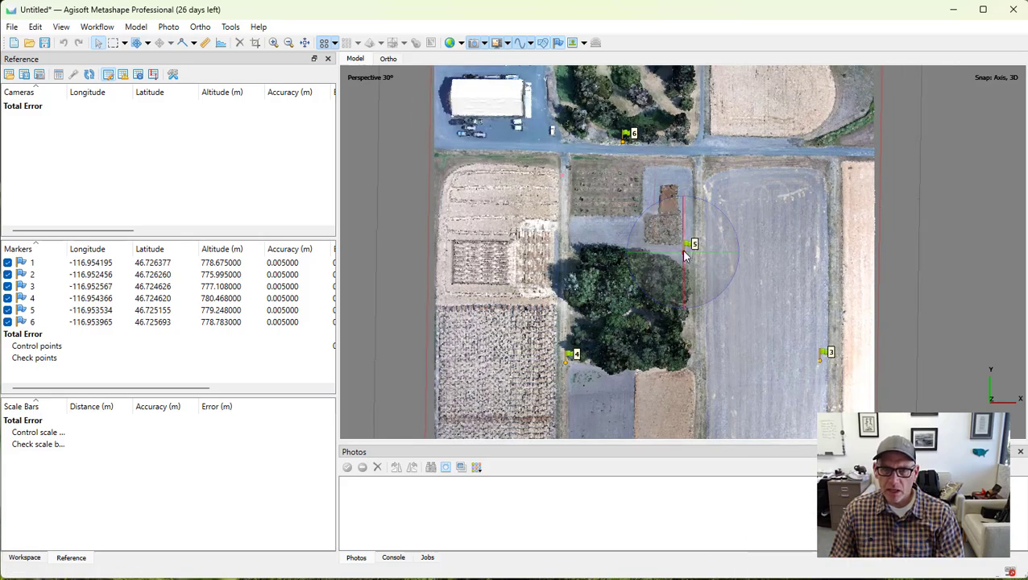
scroll(681, 251, "up", 10)
scroll(685, 254, "up", 5)
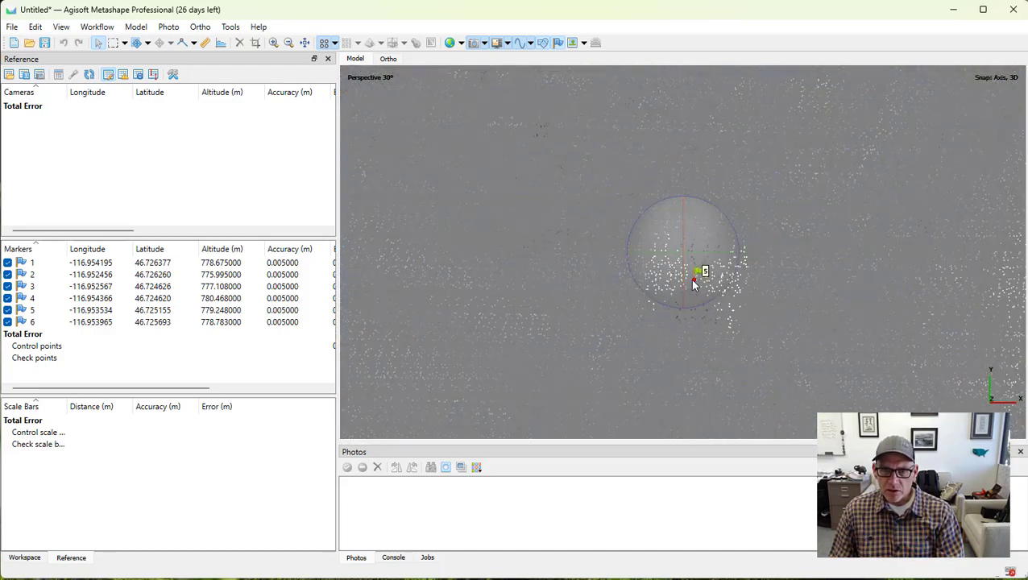
right_click(698, 282)
left_click(722, 289)
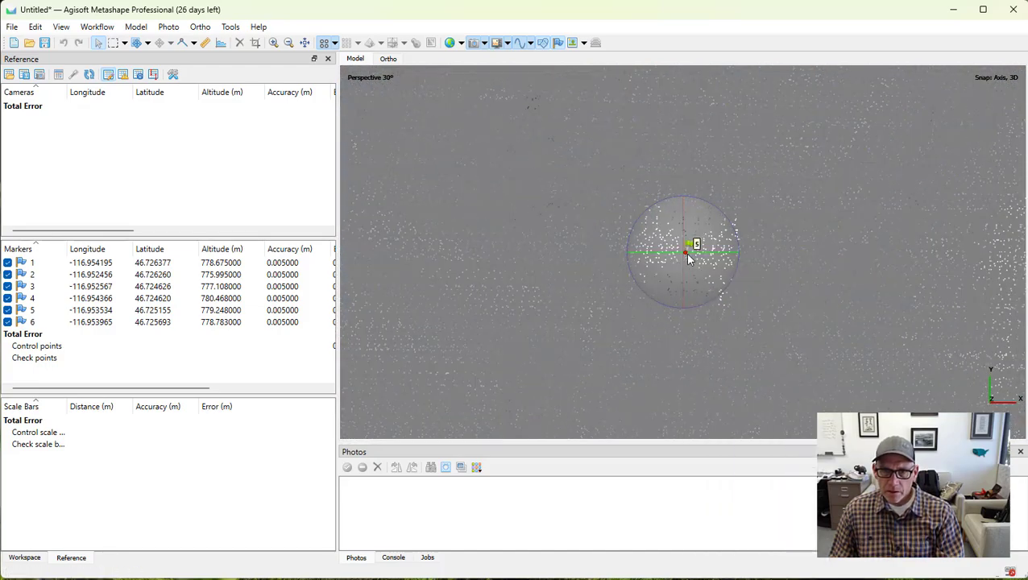
scroll(687, 256, "down", 2)
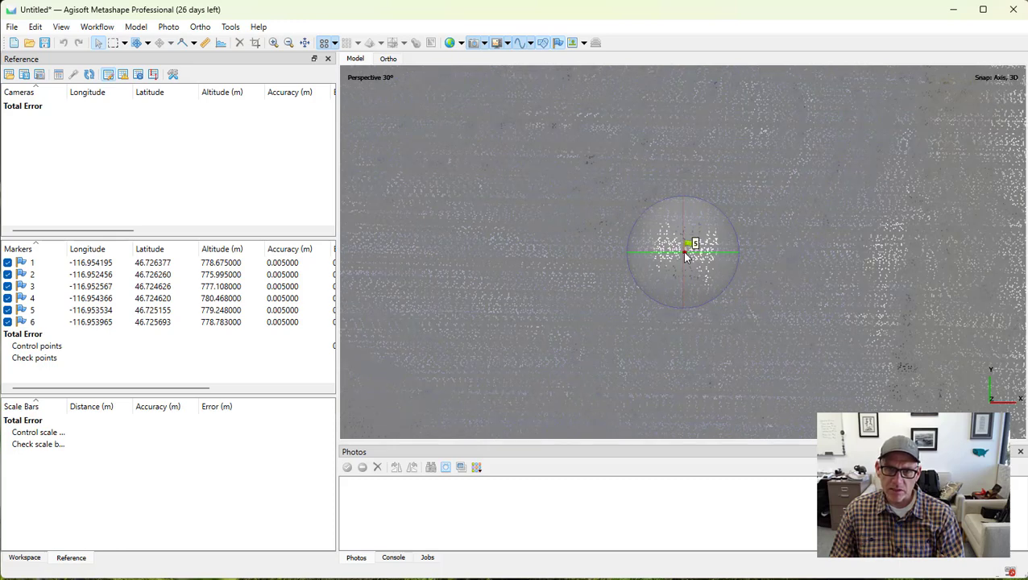
left_click_drag(673, 272, 699, 243)
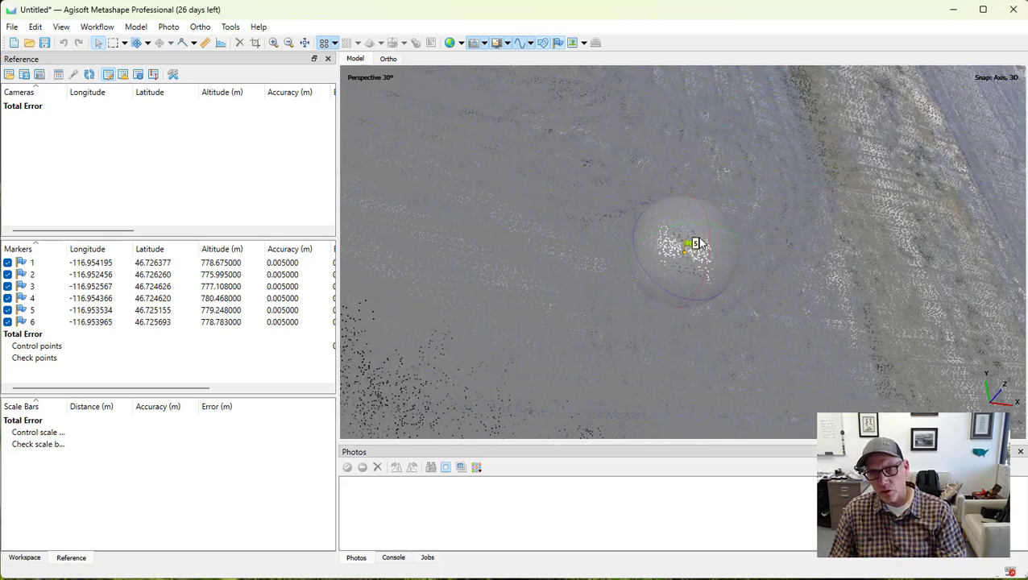
key("KP_7")
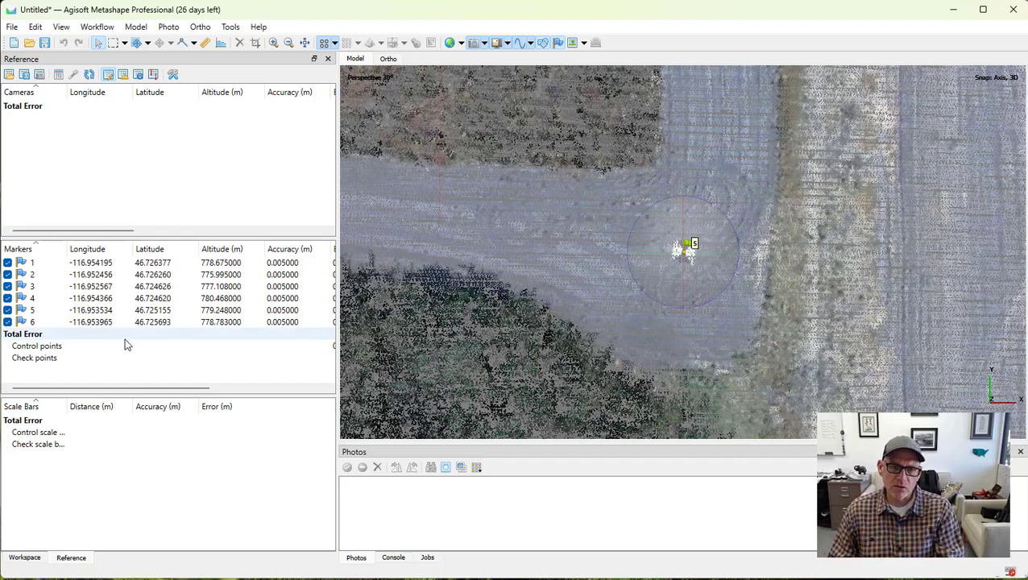
Scroll the Markers table to the Error (m) column and select the 0.055251 m total
left_click(124, 388)
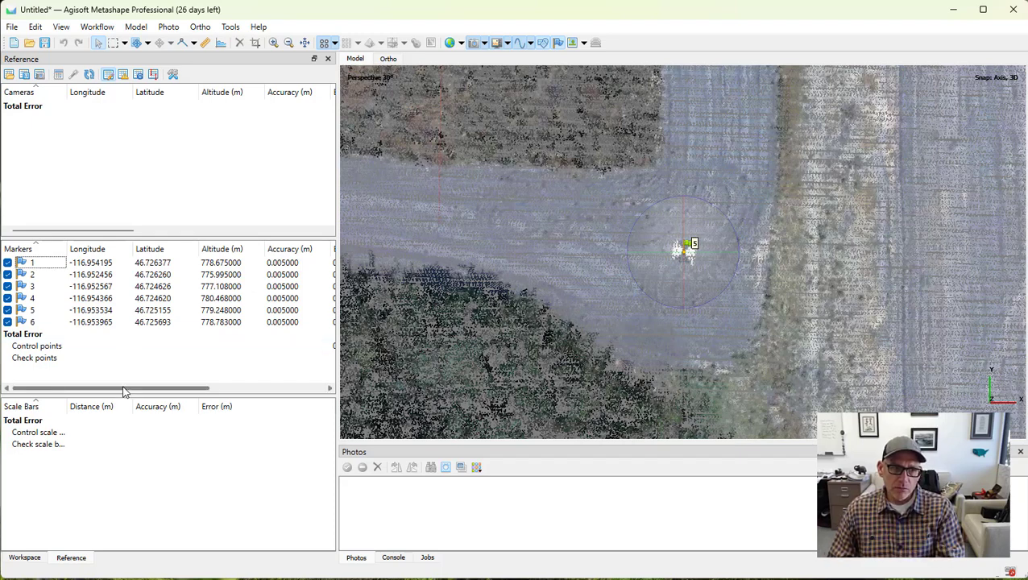
left_click_drag(124, 390, 211, 374)
left_click(208, 345)
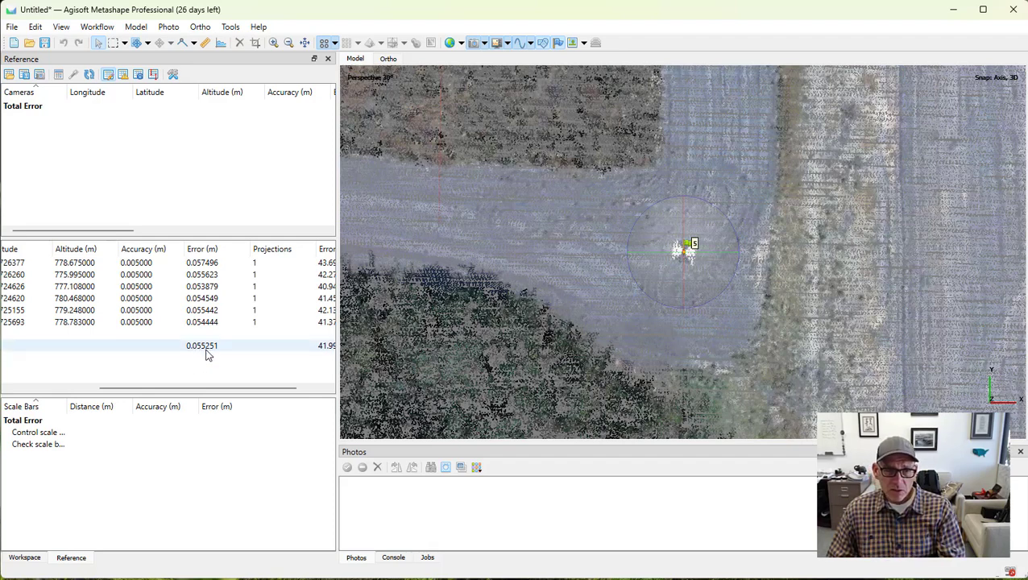
Zoom out and pan so the whole site is centred in the Model view
scroll(714, 258, "down", 10)
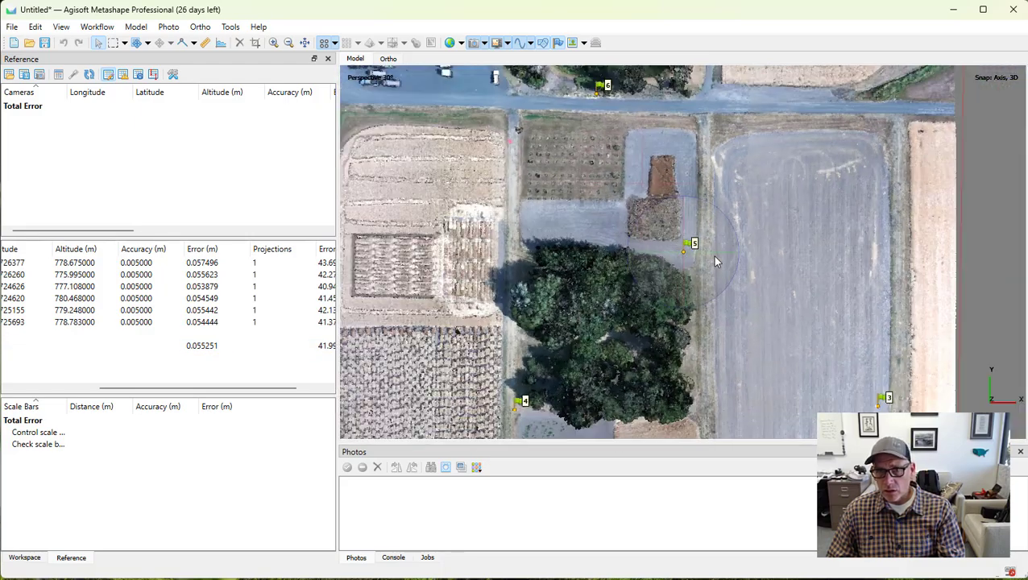
scroll(713, 259, "down", 4)
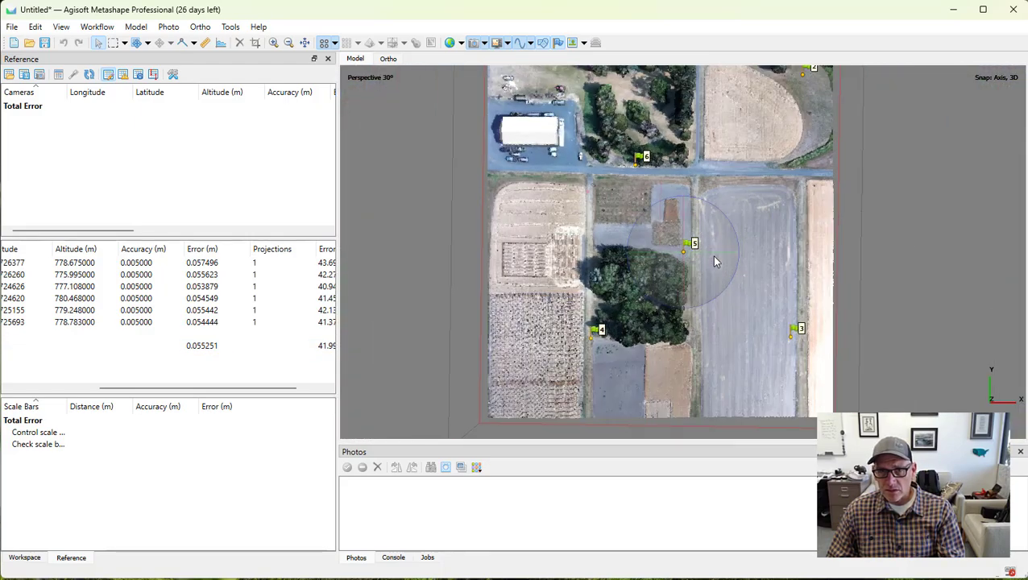
right_click_drag(728, 202, 750, 274)
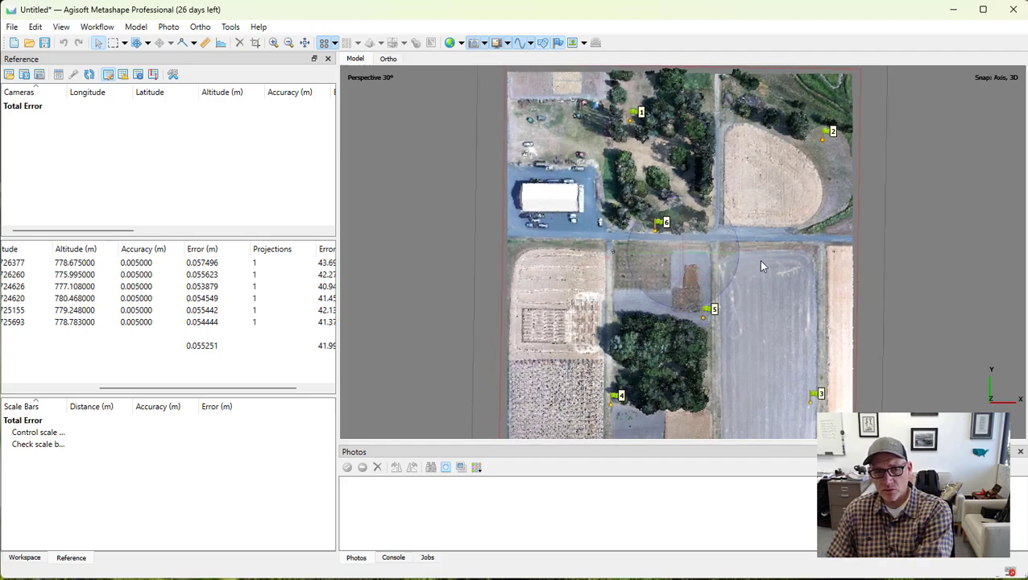
right_click_drag(755, 291, 751, 273)
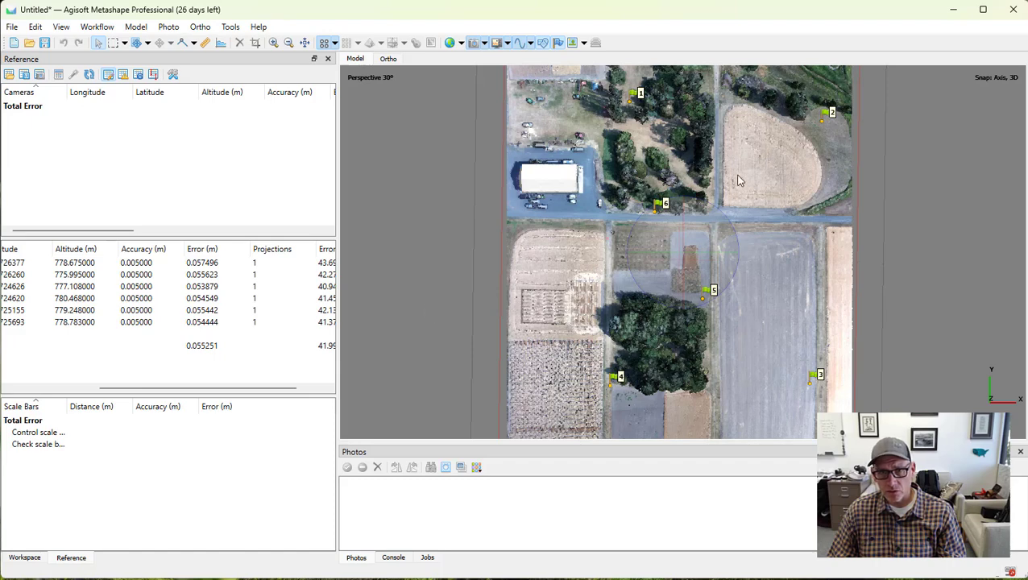
Use Workflow > Add Folder to load the rgb_photos folder into Chunk 1 as single cameras
left_click(24, 558)
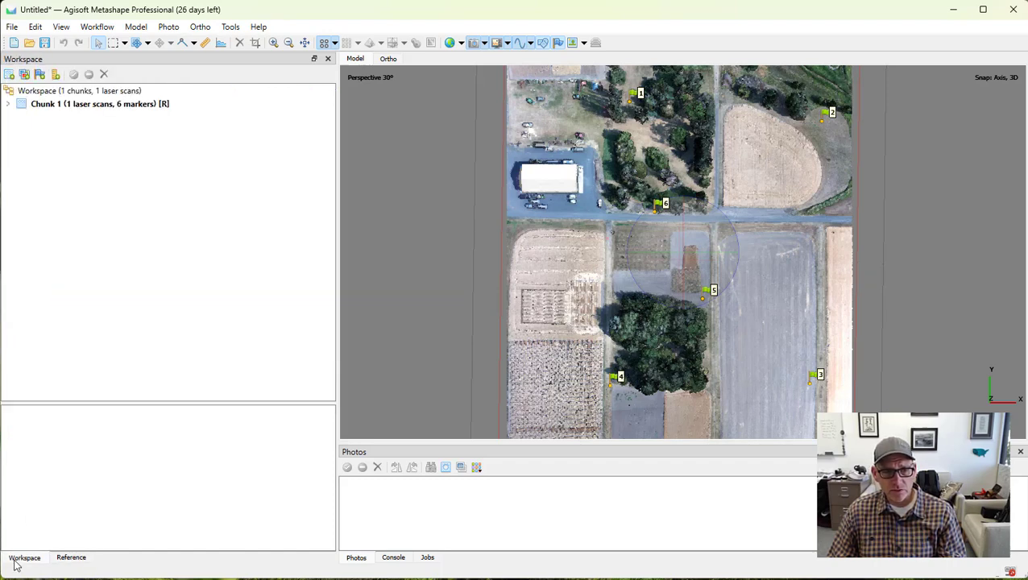
left_click(109, 31)
left_click(105, 58)
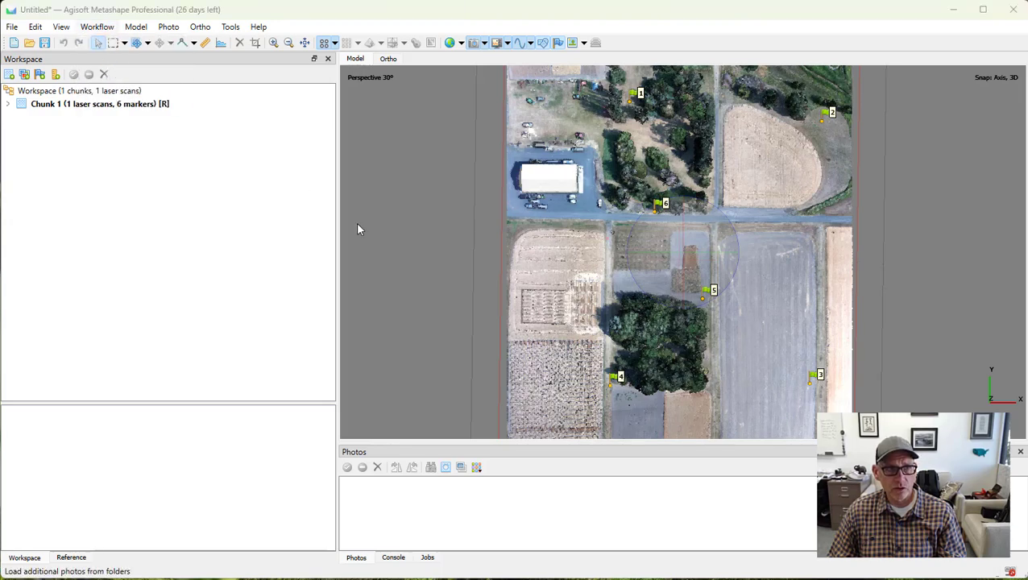
left_click(366, 57)
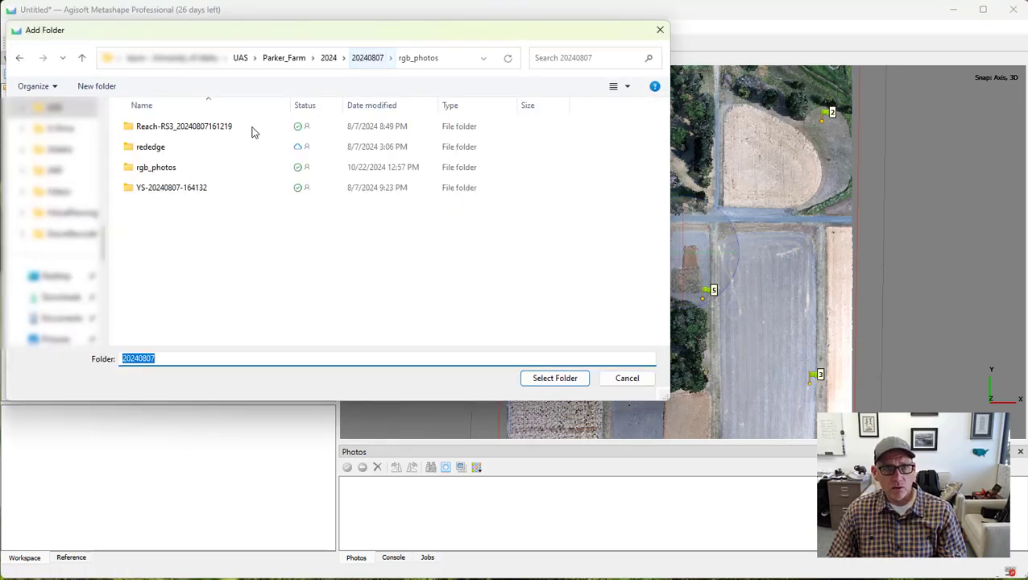
left_click(157, 171)
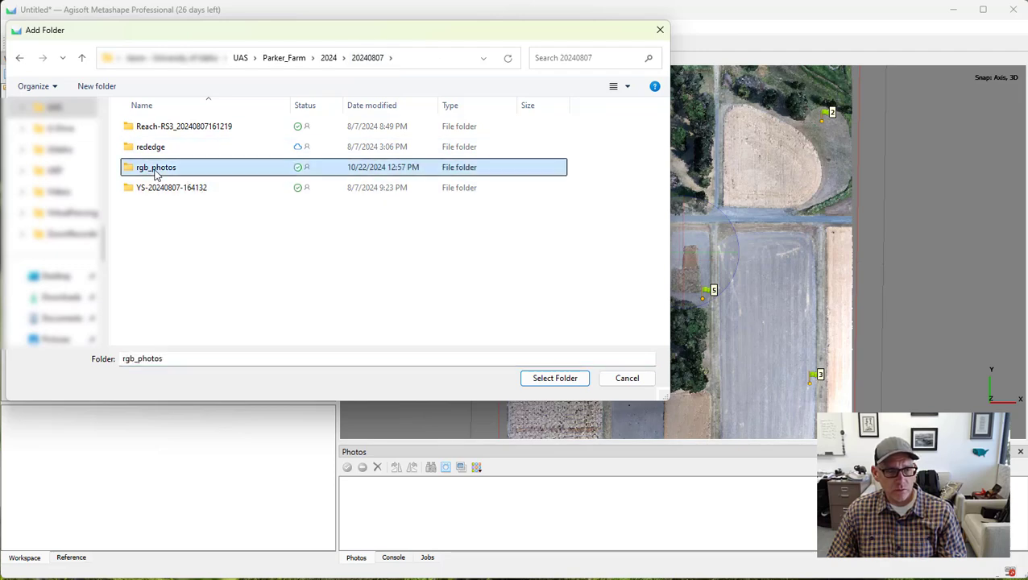
left_click(551, 382)
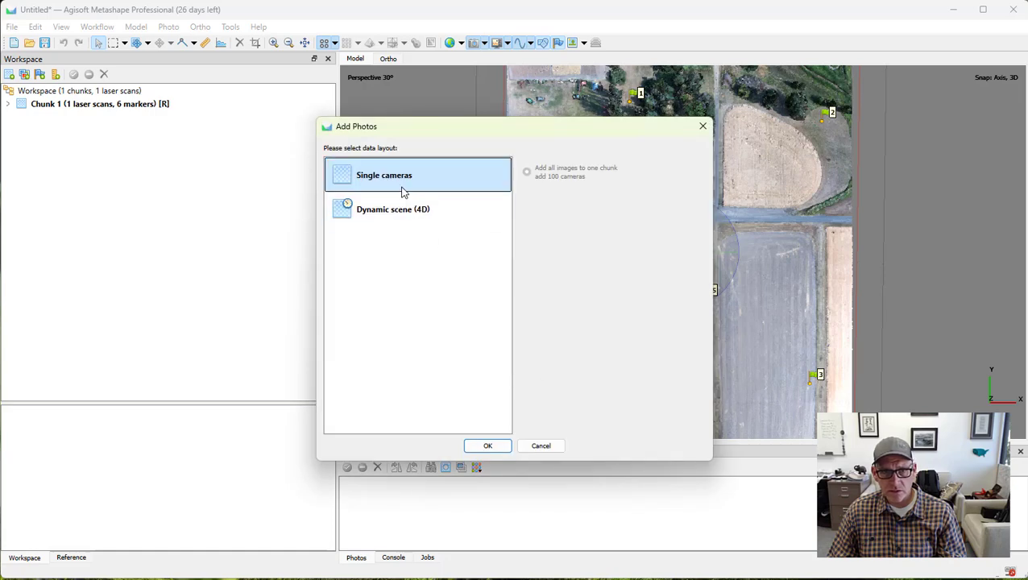
left_click(487, 448)
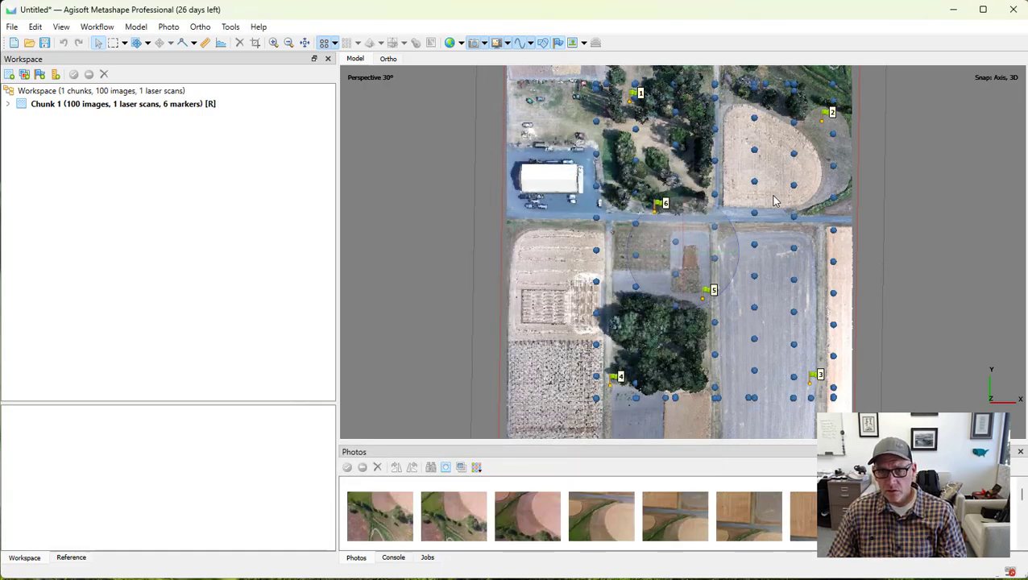
scroll(774, 200, "down", 2)
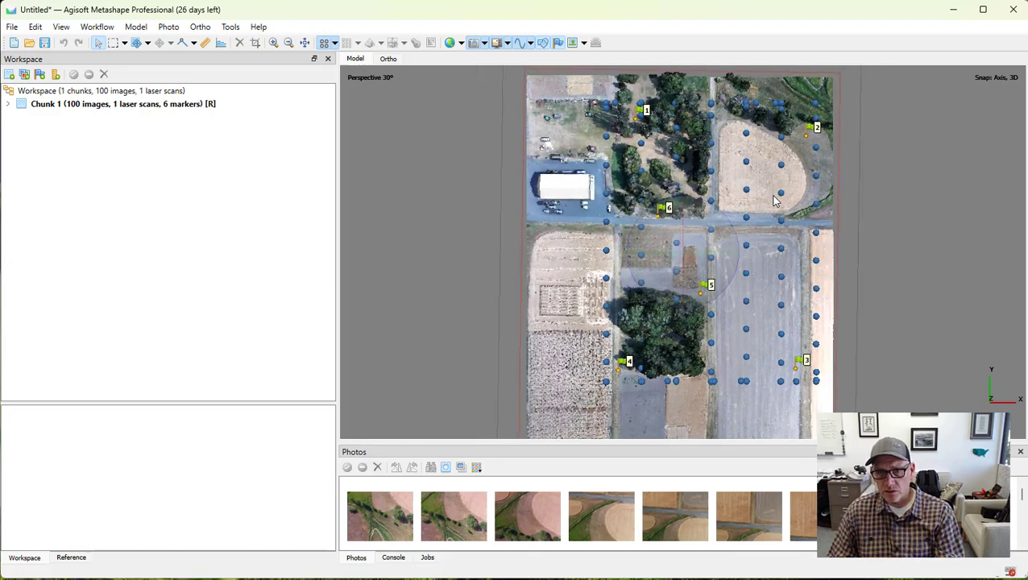
Run Align Photos at Medium accuracy with 40,000 key point and 4,000 tie point limits
left_click(97, 27)
left_click(125, 78)
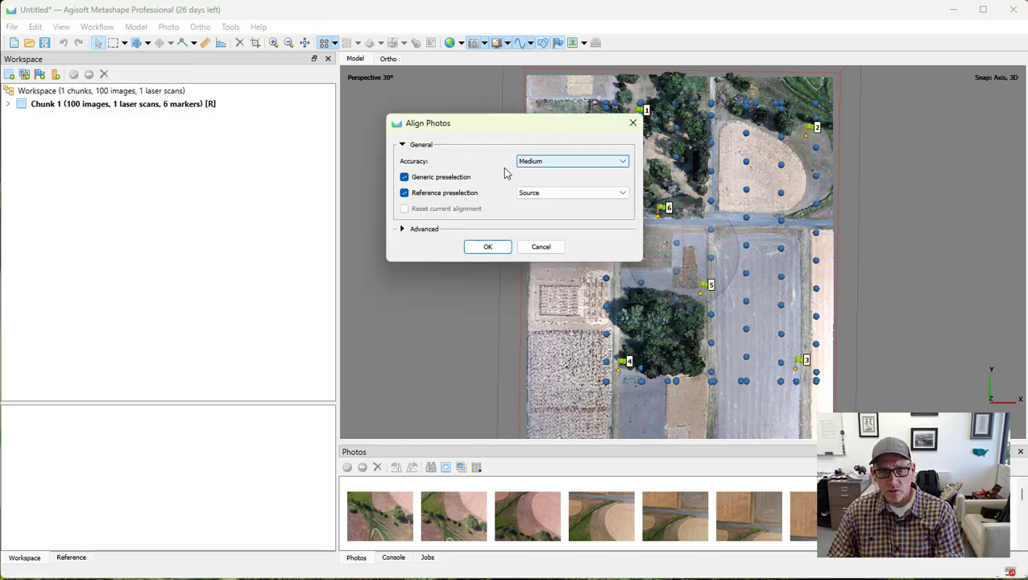
left_click(420, 231)
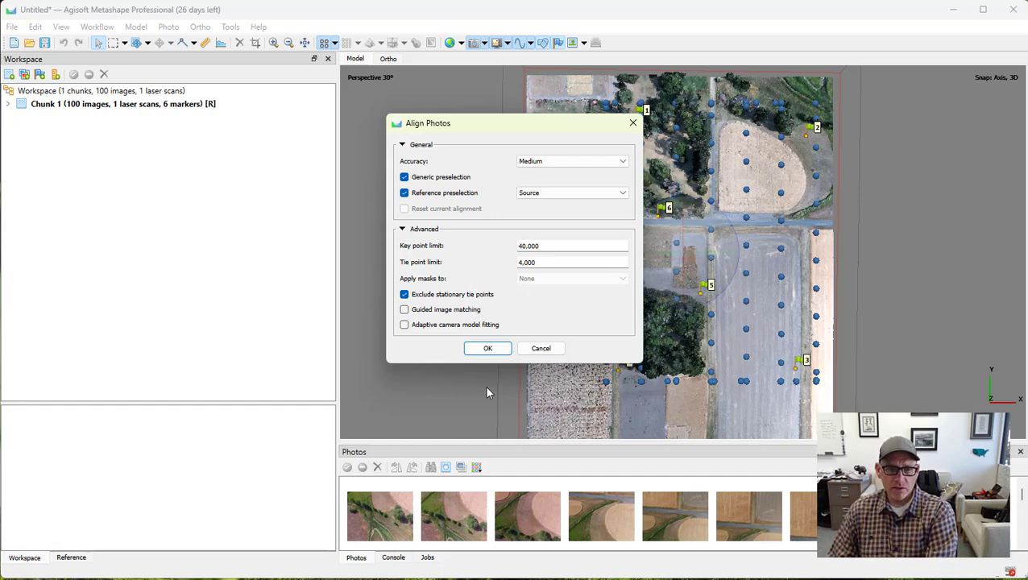
left_click(488, 348)
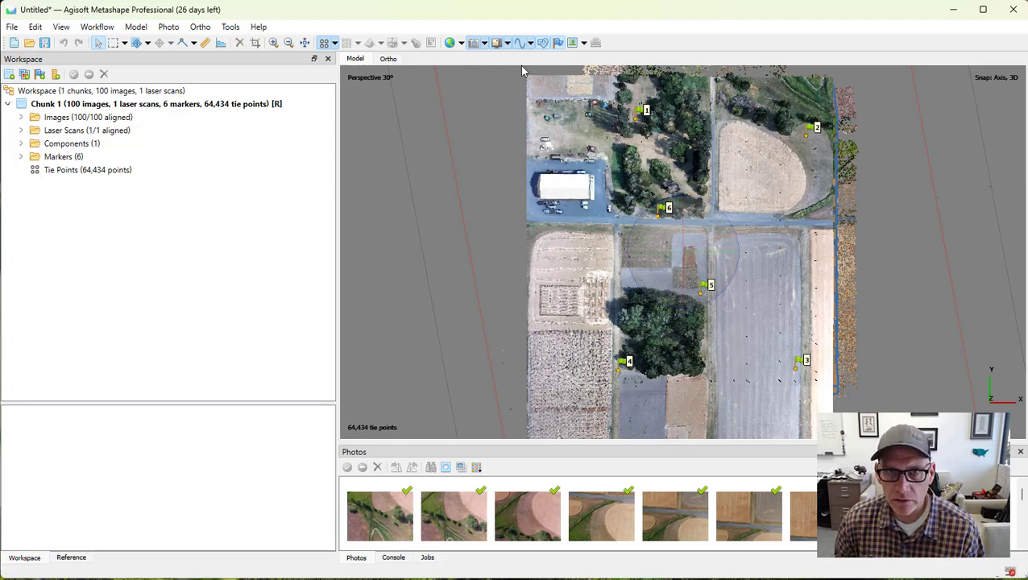
Orbit the 64,434-point tie cloud around marker 5, to a low side view, then back to top-down
mouse_move(545, 115)
left_mouse_down()
mouse_move(656, 211)
mouse_move(681, 270)
left_mouse_up()
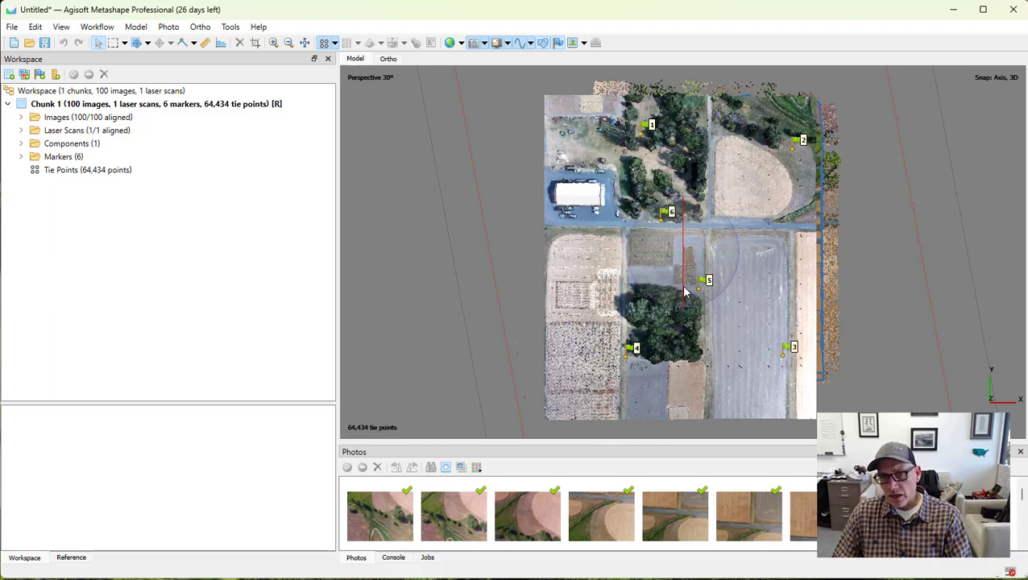
left_click_drag(684, 291, 699, 216)
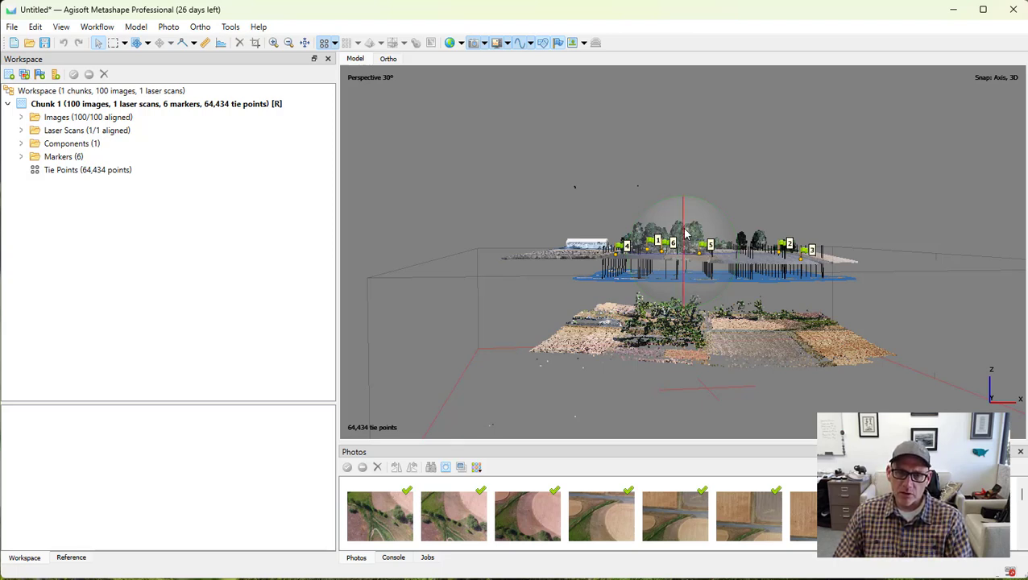
left_click_drag(683, 233, 653, 286)
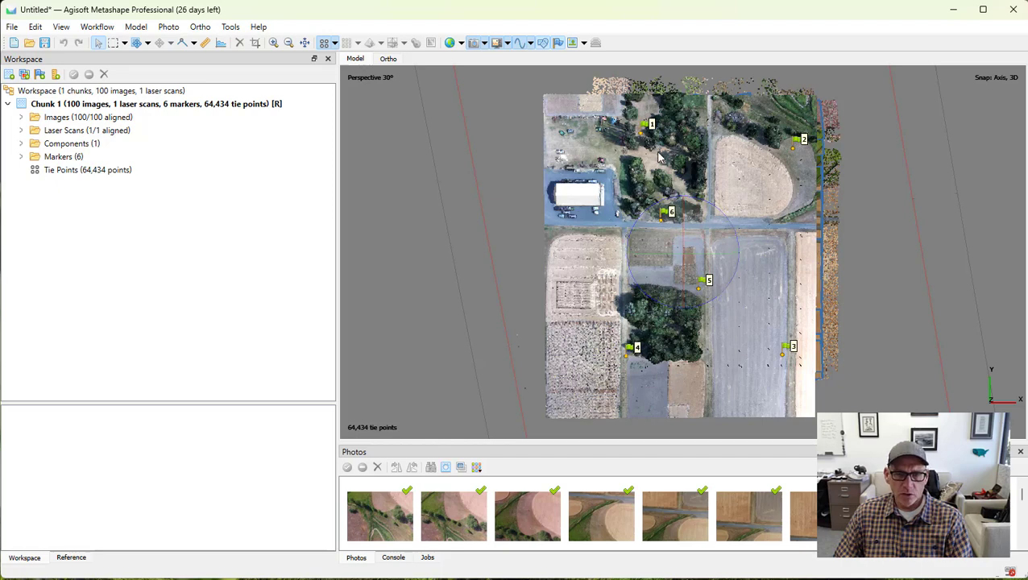
left_click(72, 558)
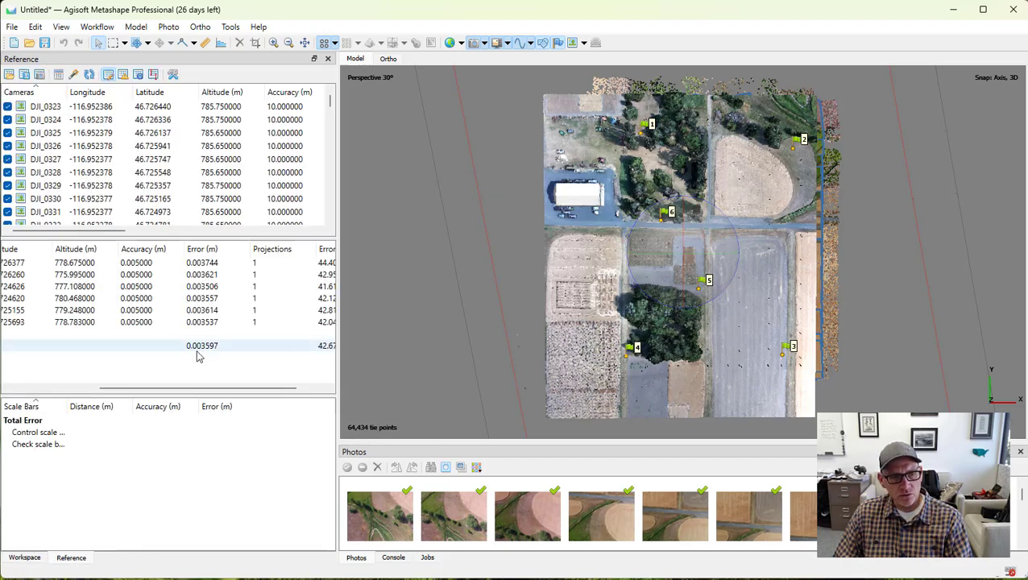
left_click_drag(111, 391, 23, 391)
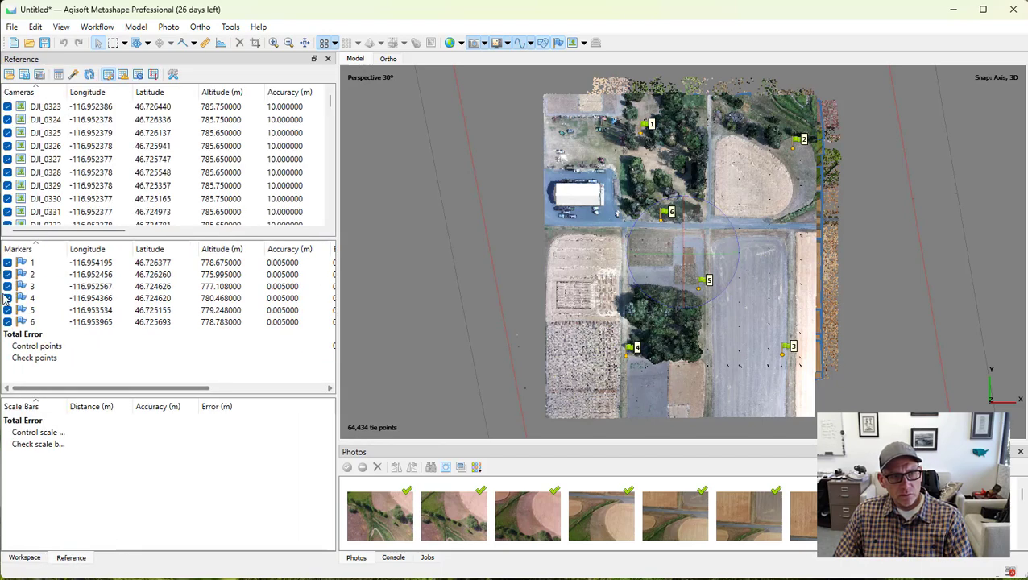
right_click(35, 260)
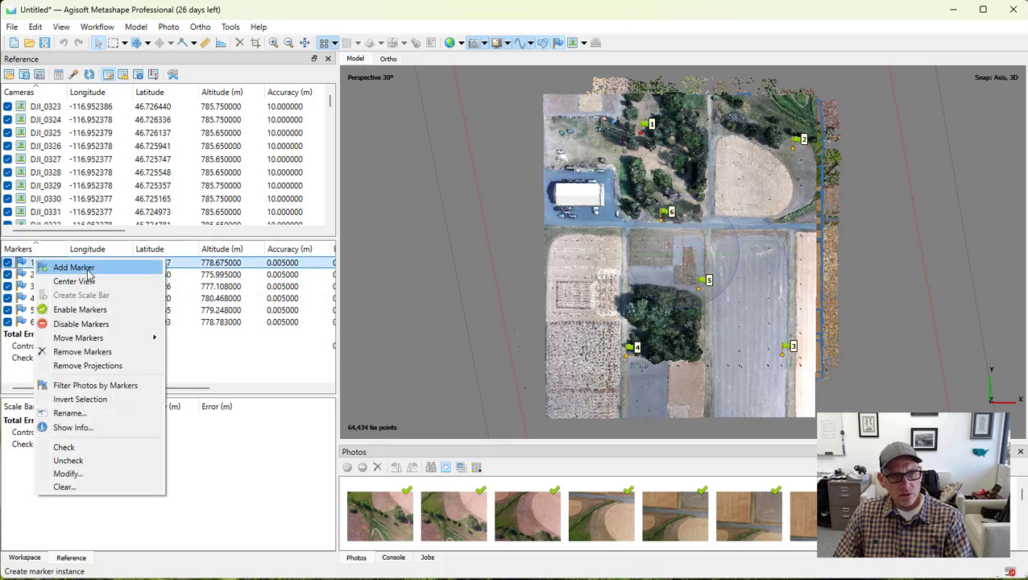
left_click(129, 390)
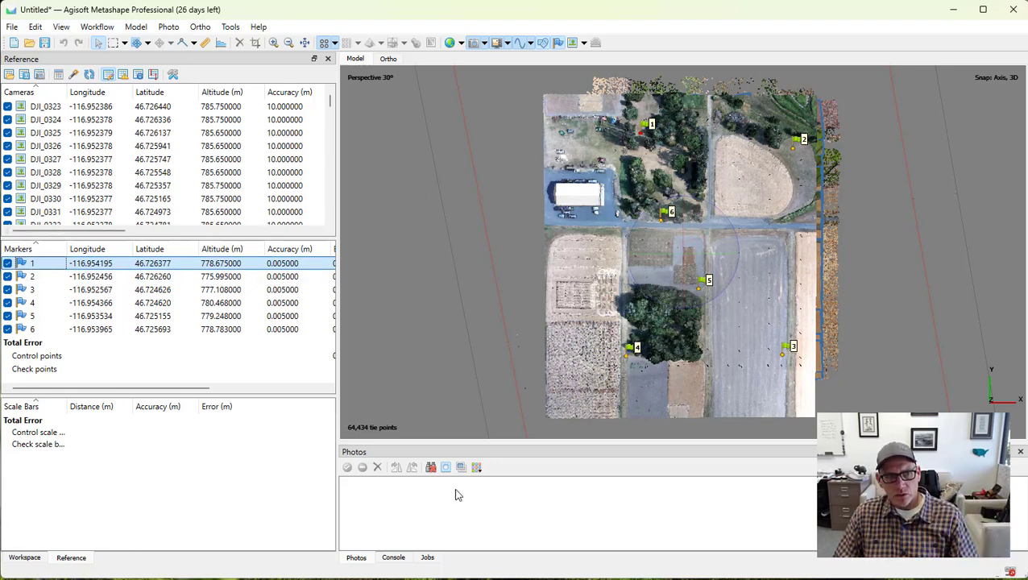
left_click(432, 469)
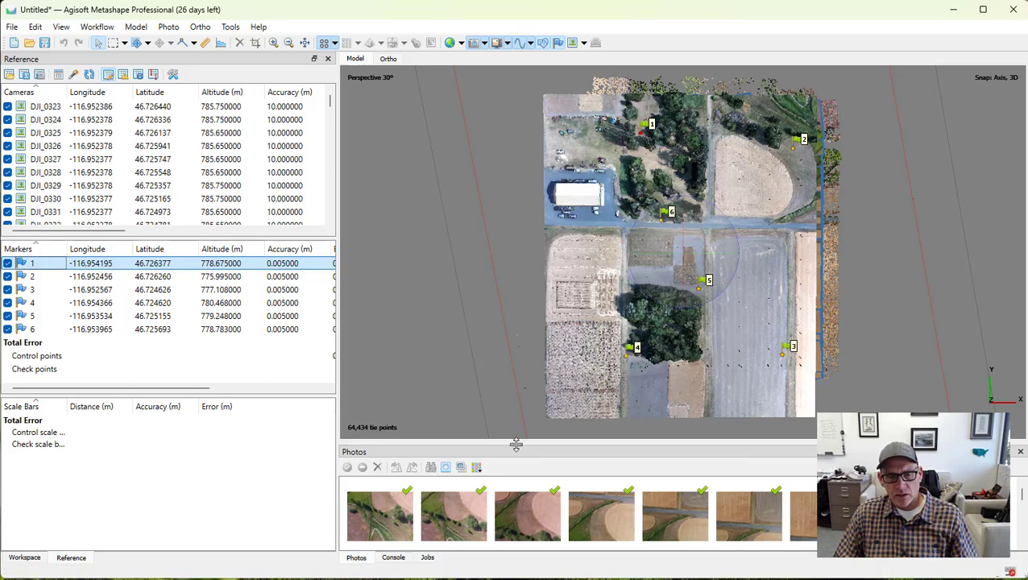
scroll(636, 139, "up", 2)
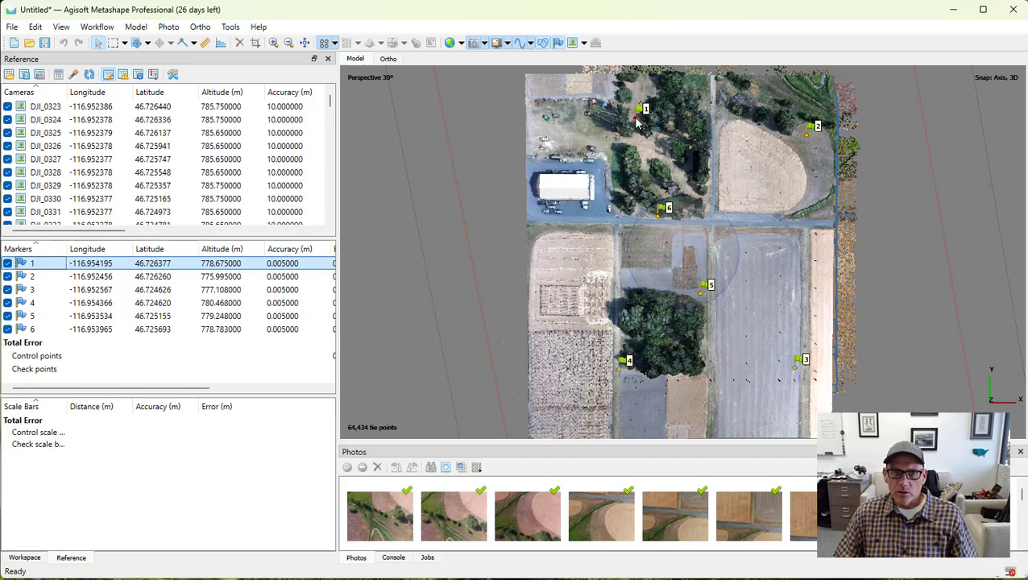
Filter photos by marker 1's point and place marker 1 on the target centre in DJI_0408
right_click(637, 121)
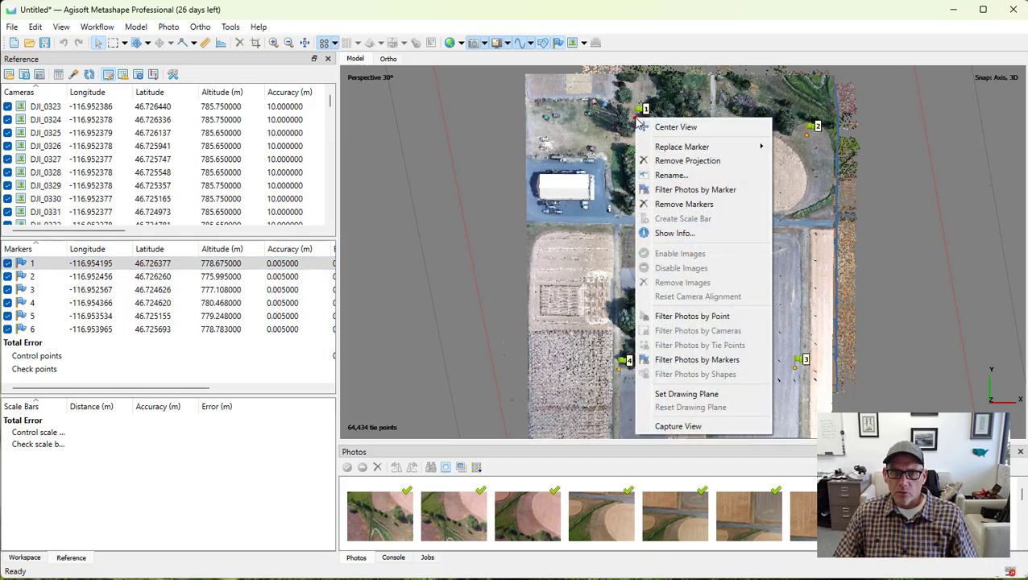
left_click(717, 317)
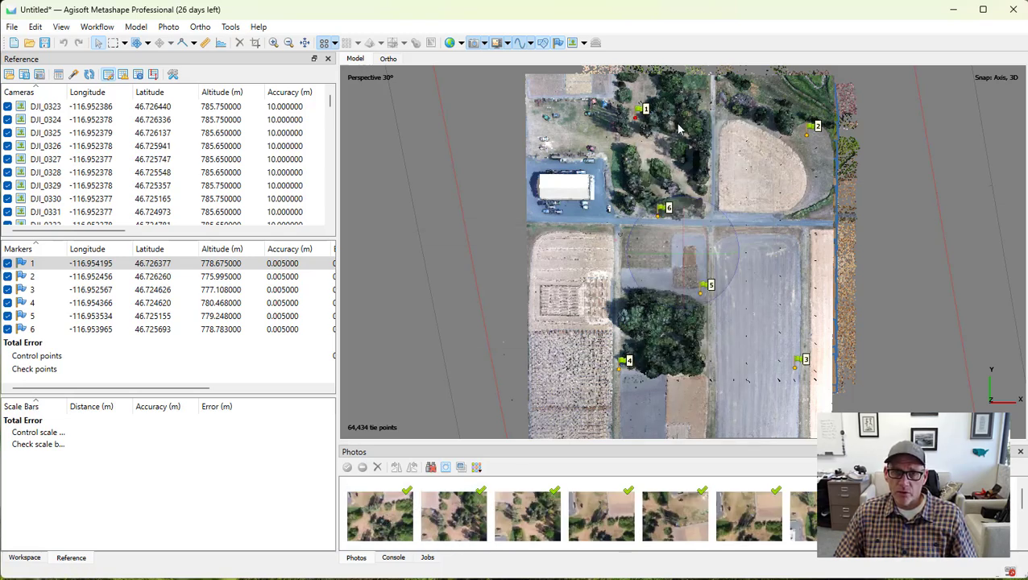
double_click(383, 522)
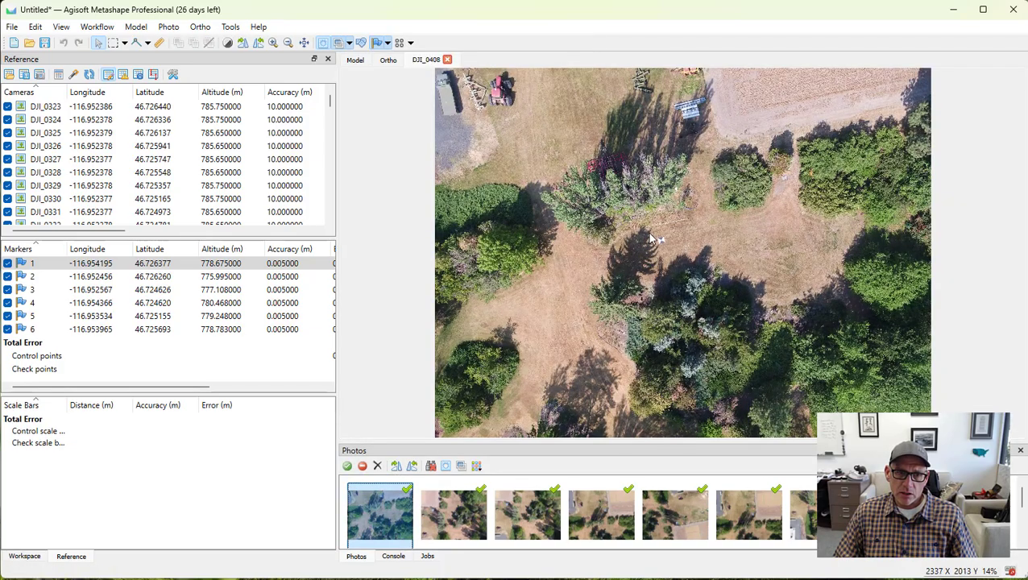
scroll(664, 240, "up", 10)
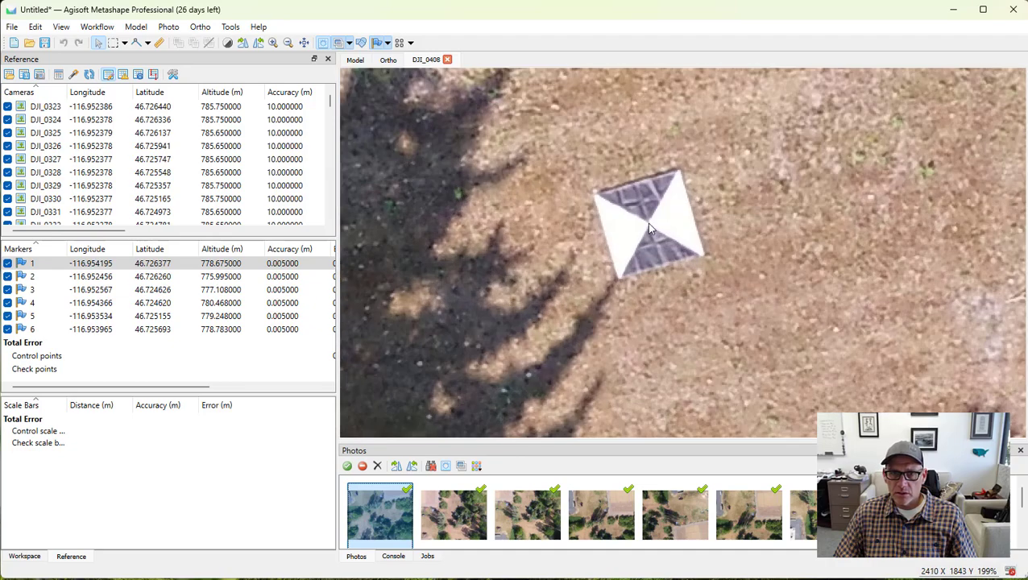
scroll(650, 228, "up", 2)
right_click(650, 228)
mouse_move(730, 246)
left_click(794, 277)
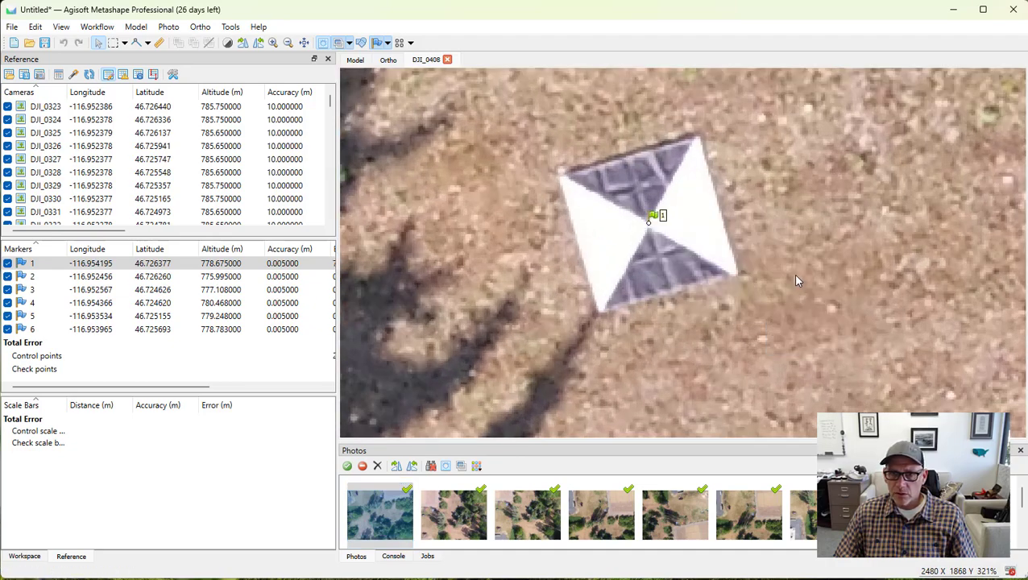
Place marker 1 on the target centre in DJI_0407, then return to the model
double_click(454, 518)
scroll(669, 274, "down", 8)
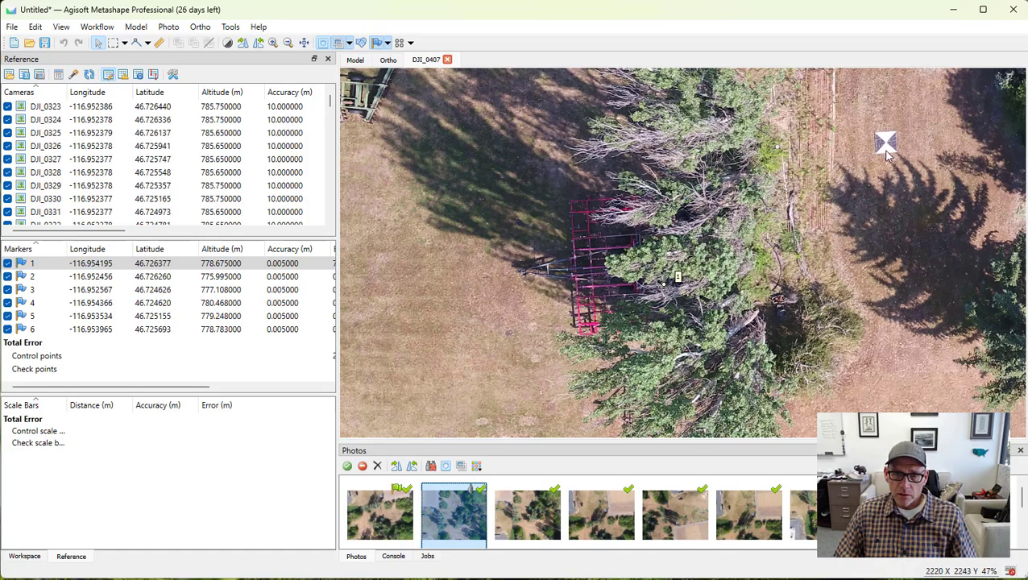
scroll(886, 149, "up", 10)
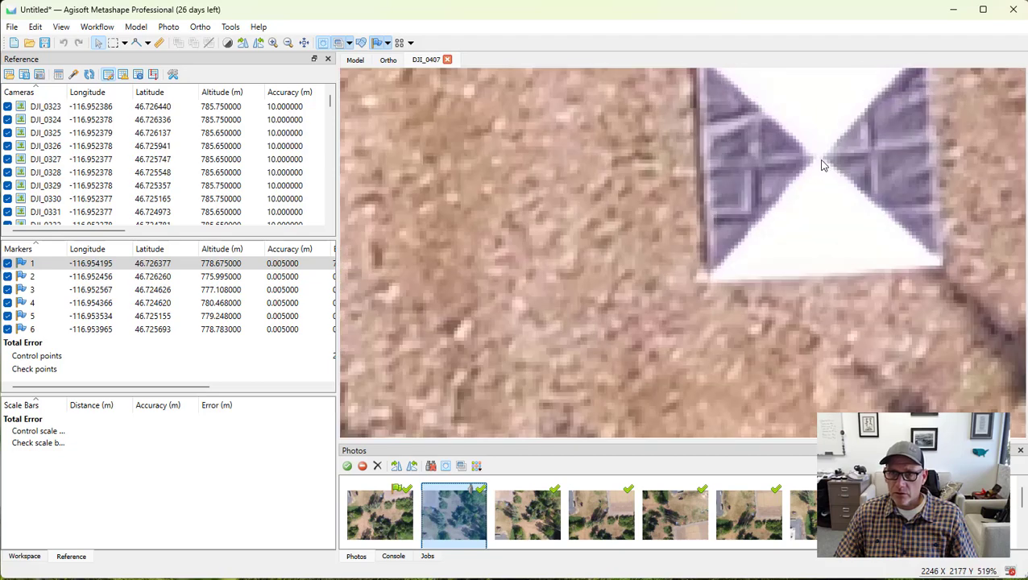
right_click(822, 164)
mouse_move(853, 187)
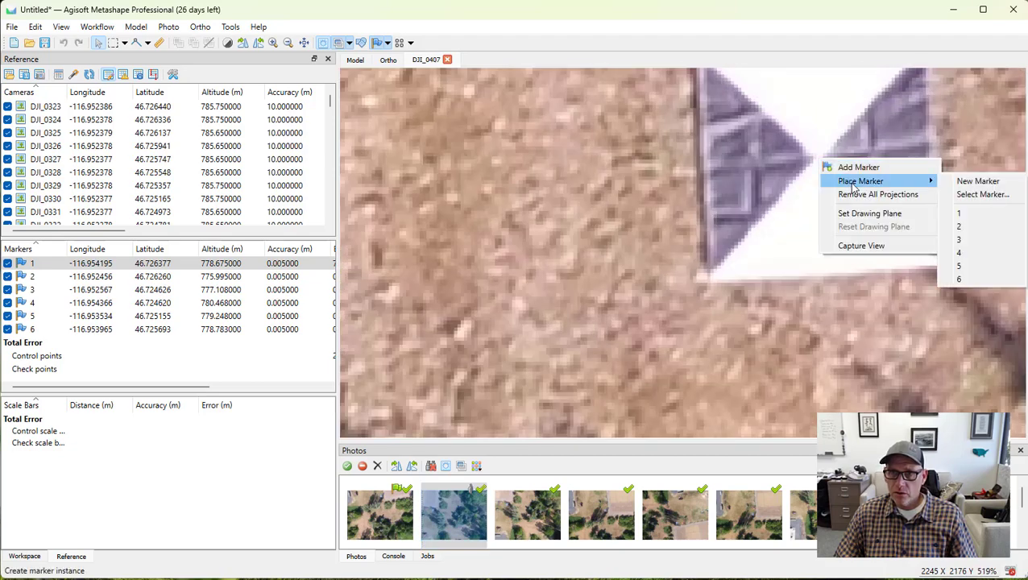
left_click(959, 212)
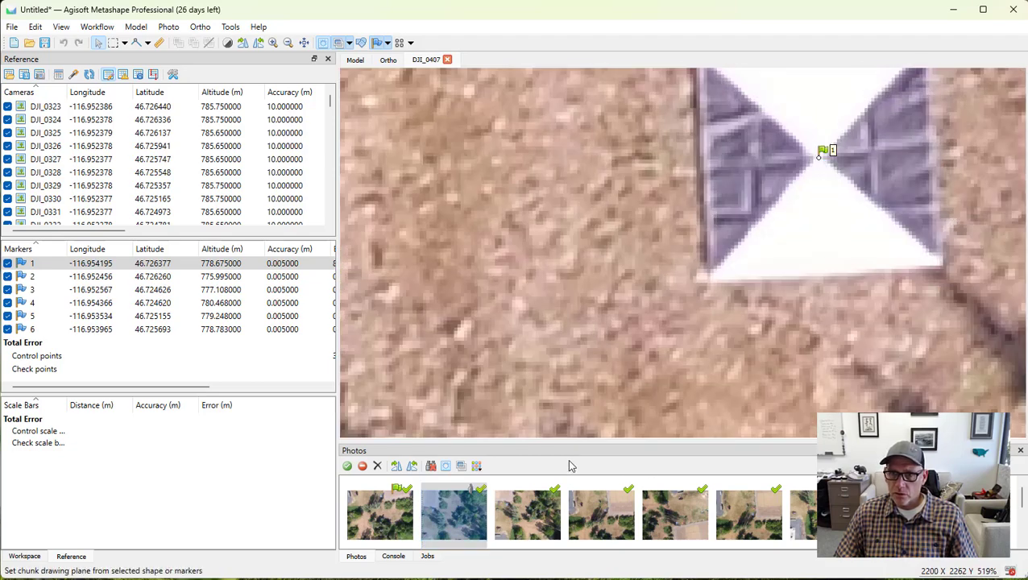
scroll(617, 346, "down", 6)
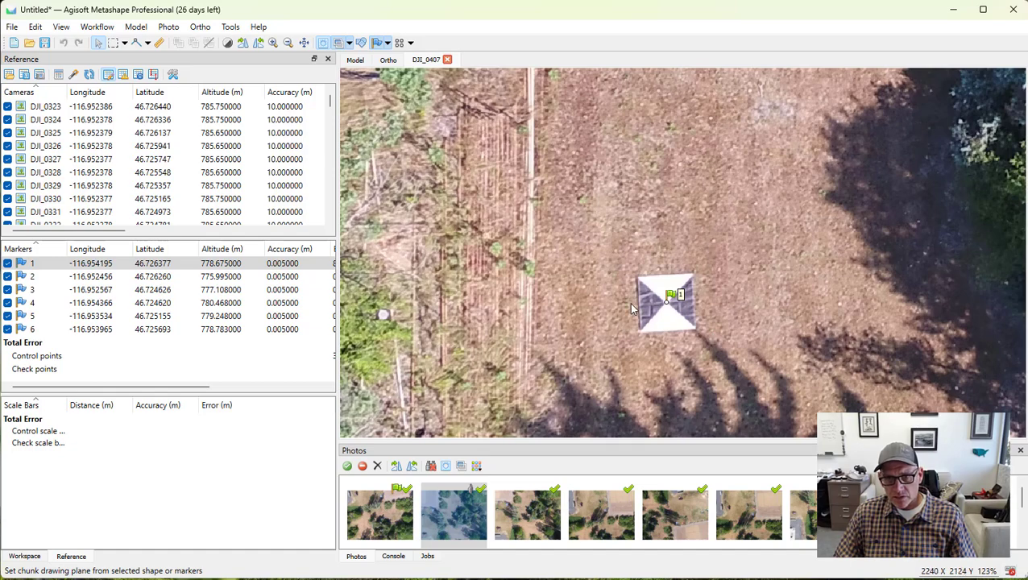
left_click(448, 59)
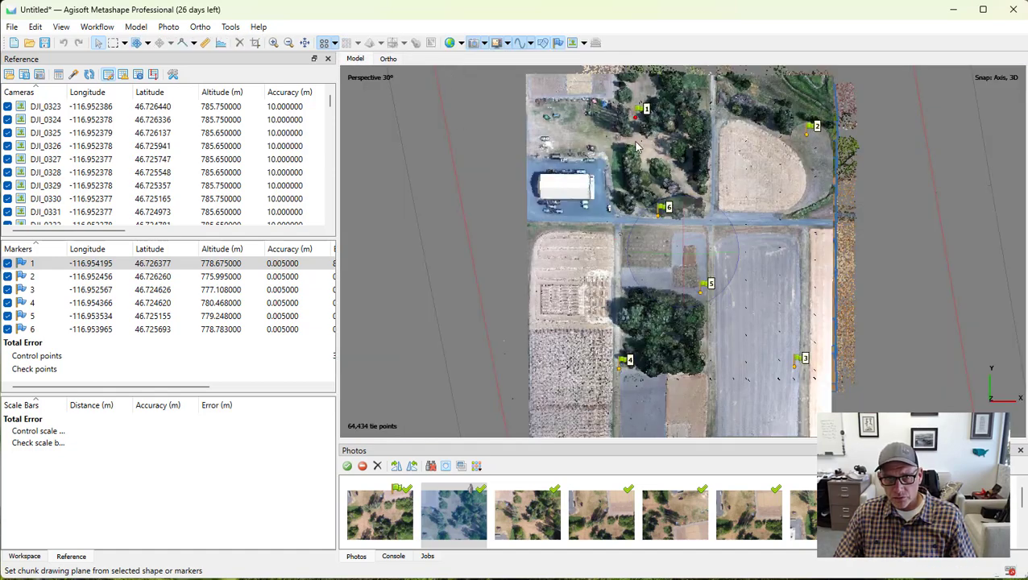
Filter photos by marker 2's point and place marker 2 on the target centre in DJI_0324
right_click(809, 138)
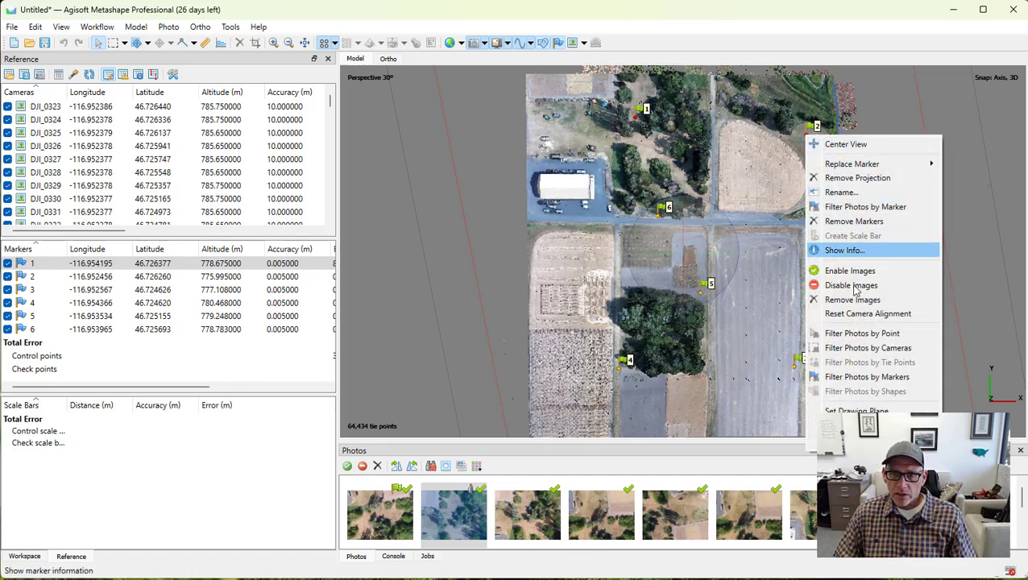
left_click(855, 334)
double_click(379, 514)
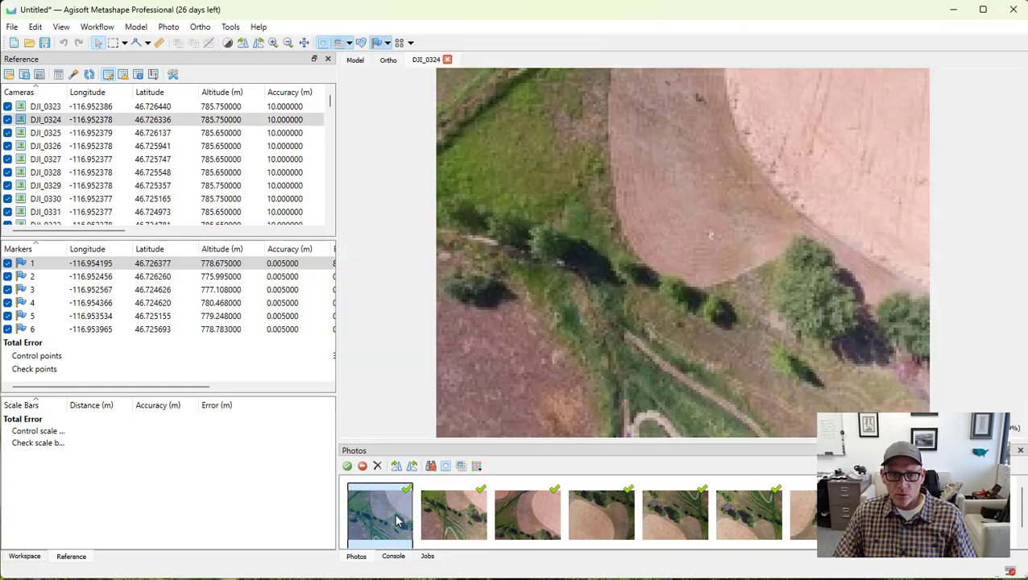
scroll(721, 240, "up", 2)
scroll(721, 239, "up", 10)
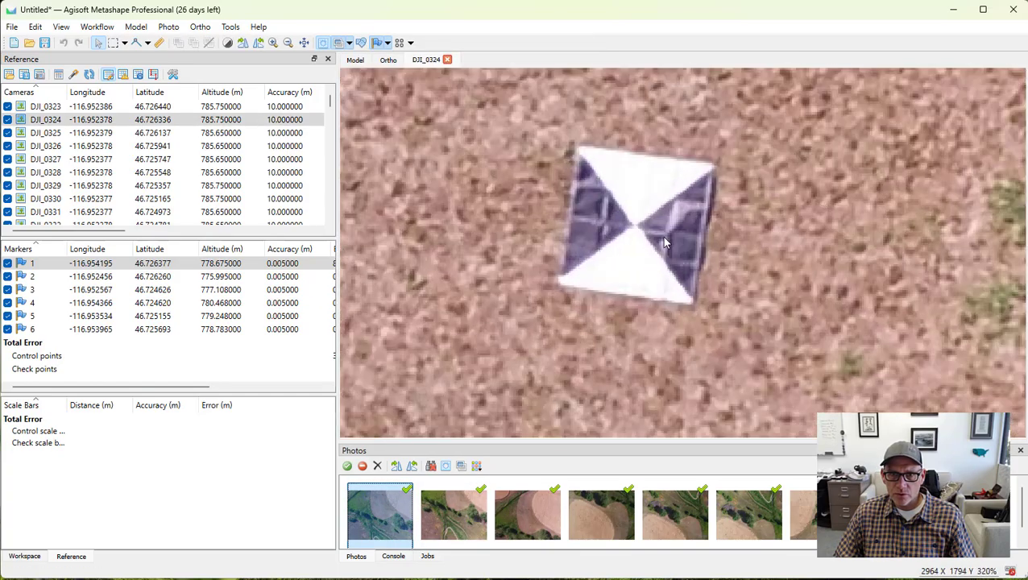
right_click(633, 223)
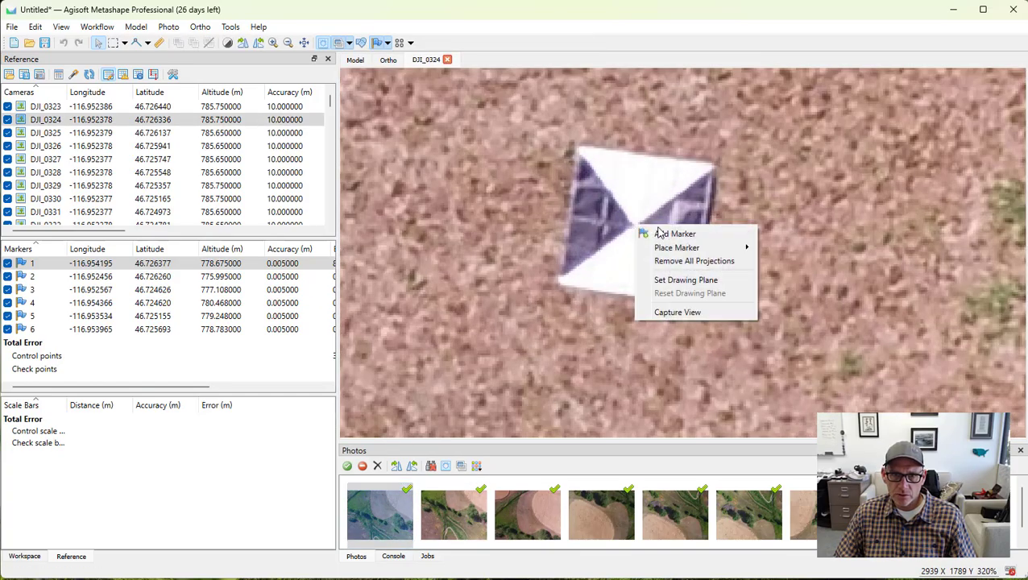
mouse_move(688, 246)
left_click(790, 295)
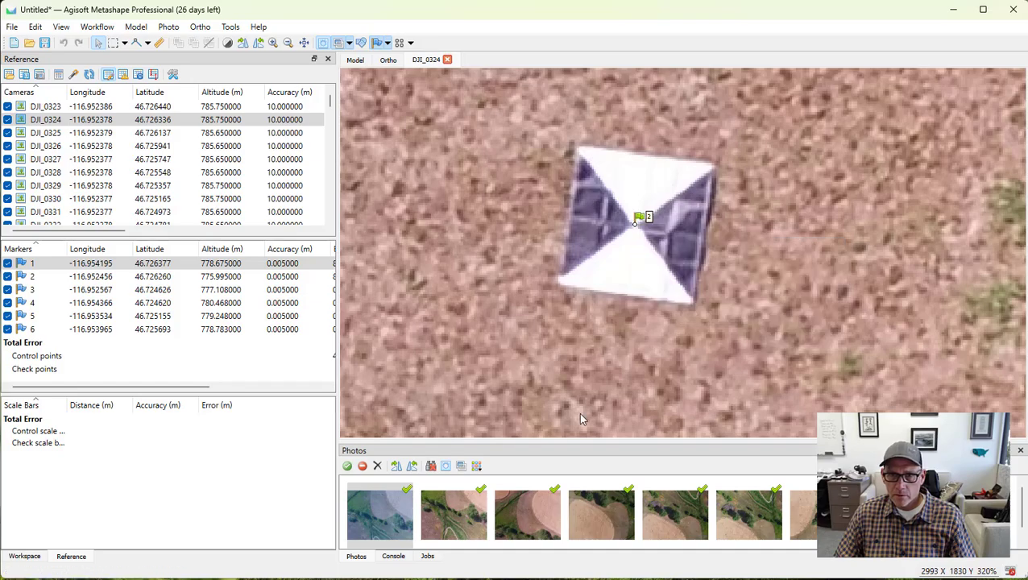
Place marker 2 on the target centre in DJI_0323, then return to the model
double_click(458, 518)
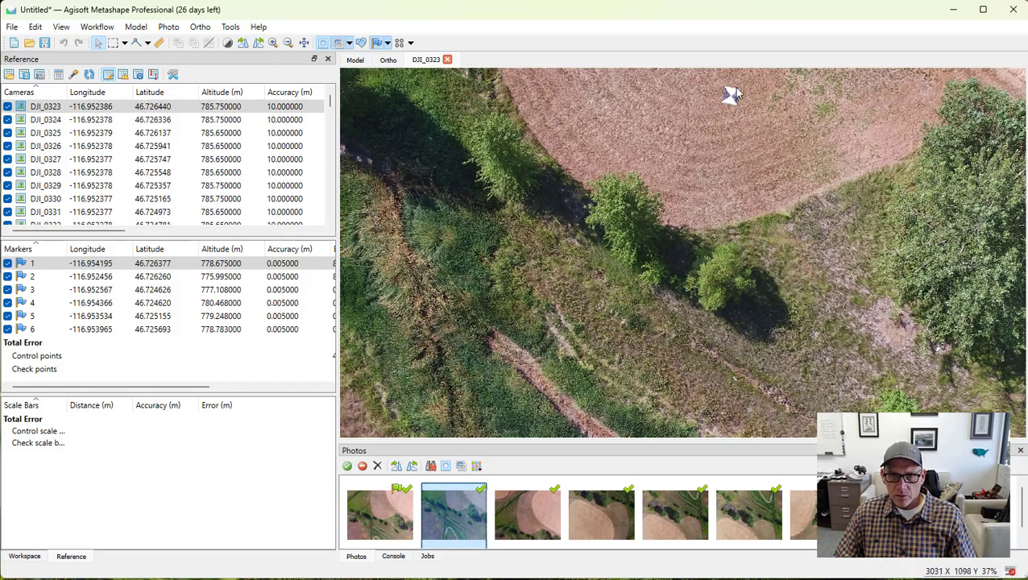
scroll(730, 97, "up", 10)
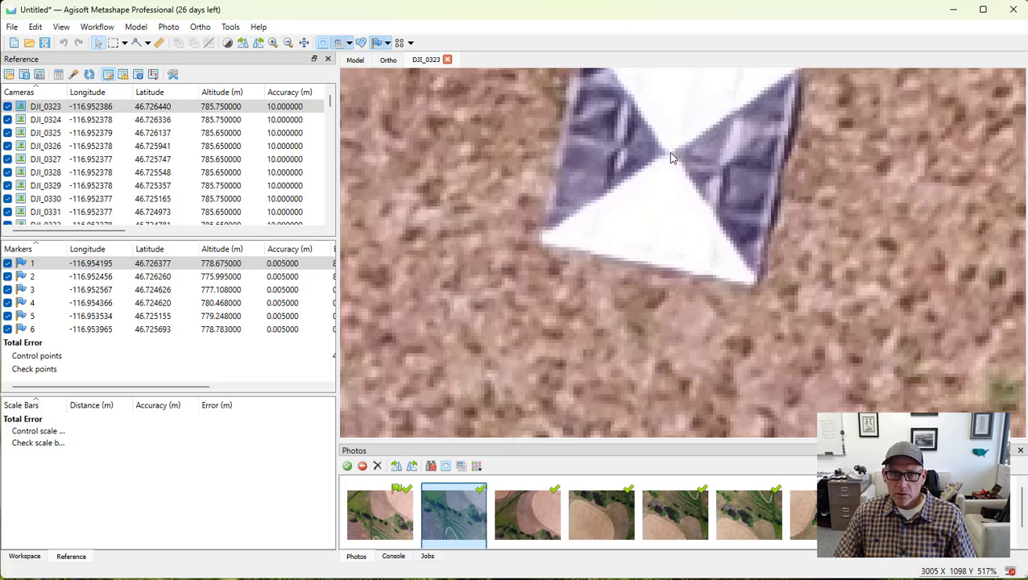
right_click(672, 153)
mouse_move(700, 176)
left_click(823, 222)
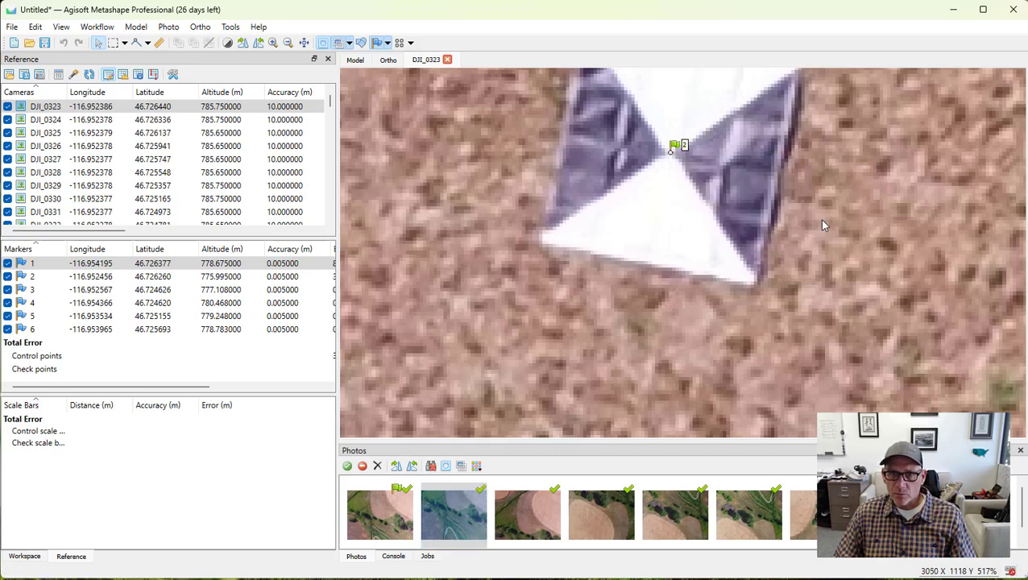
scroll(666, 324, "down", 10)
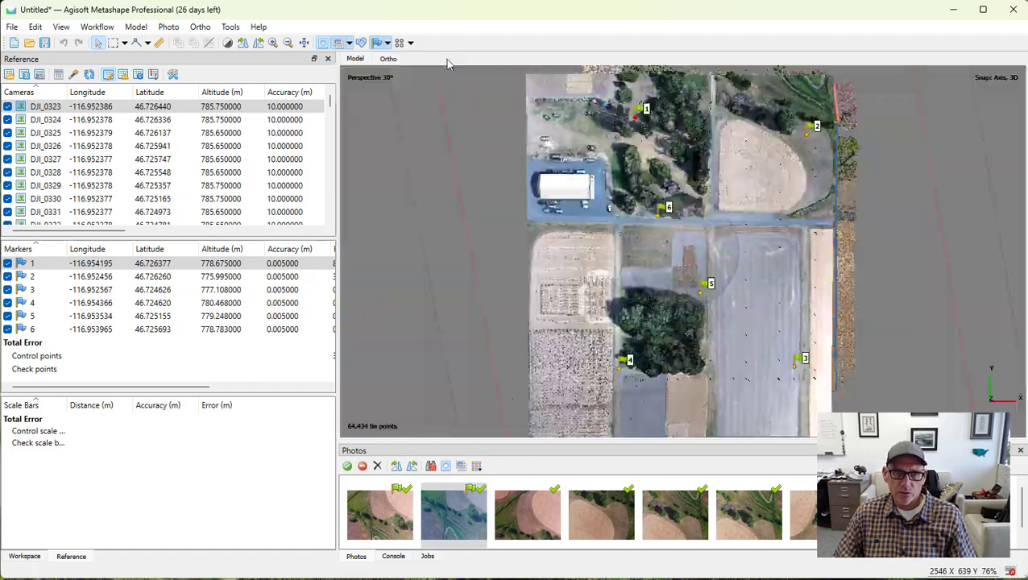
left_click(448, 61)
Filter photos by marker 6's point and place marker 6 on the ground target in DJI_0402
right_click(659, 216)
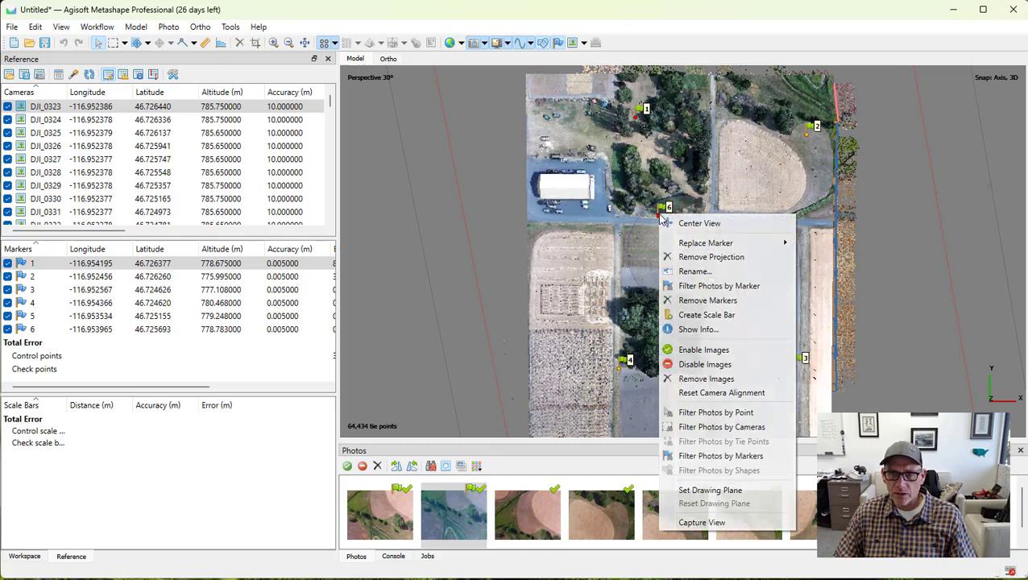
left_click(719, 412)
double_click(379, 516)
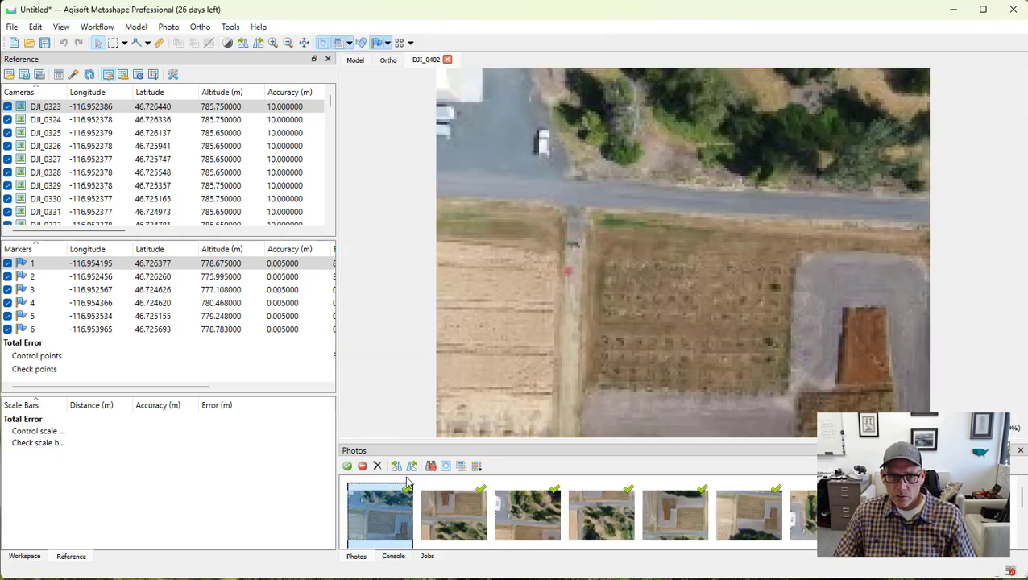
scroll(732, 161, "up", 5)
scroll(769, 290, "up", 4)
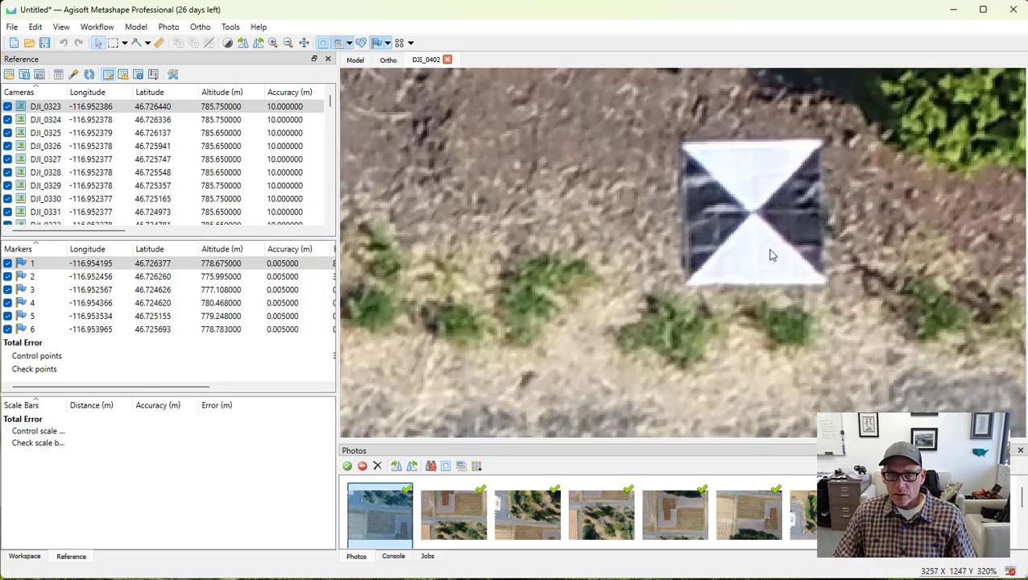
right_click(754, 215)
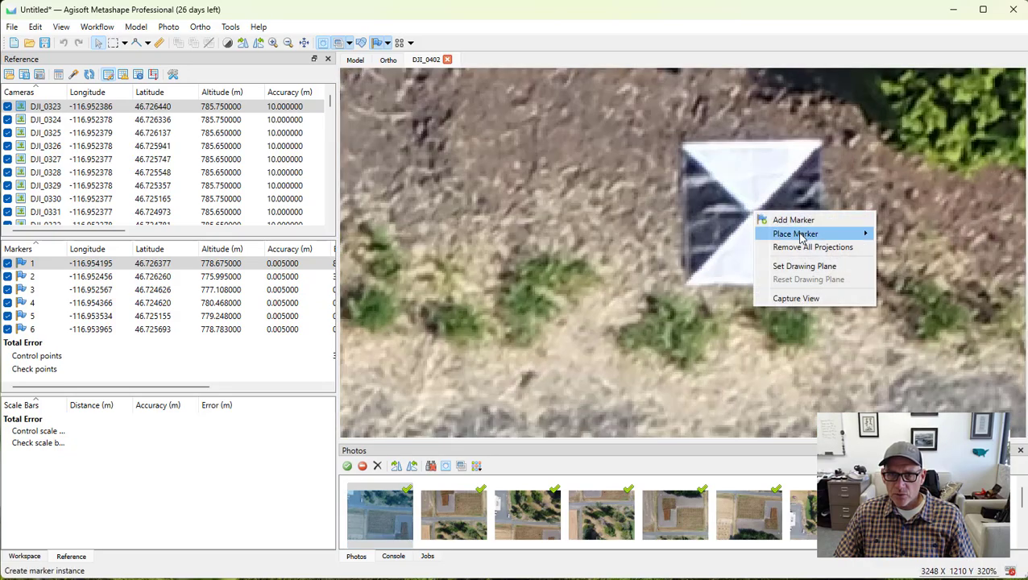
mouse_move(806, 234)
left_click(895, 333)
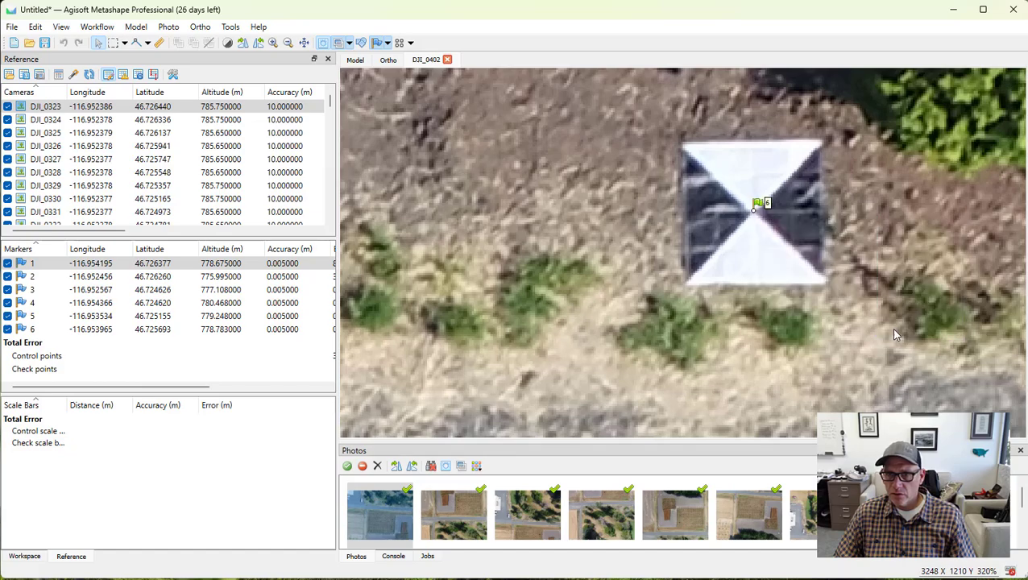
Place marker 6 on the target centre in DJI_0386, then return to the model
double_click(454, 516)
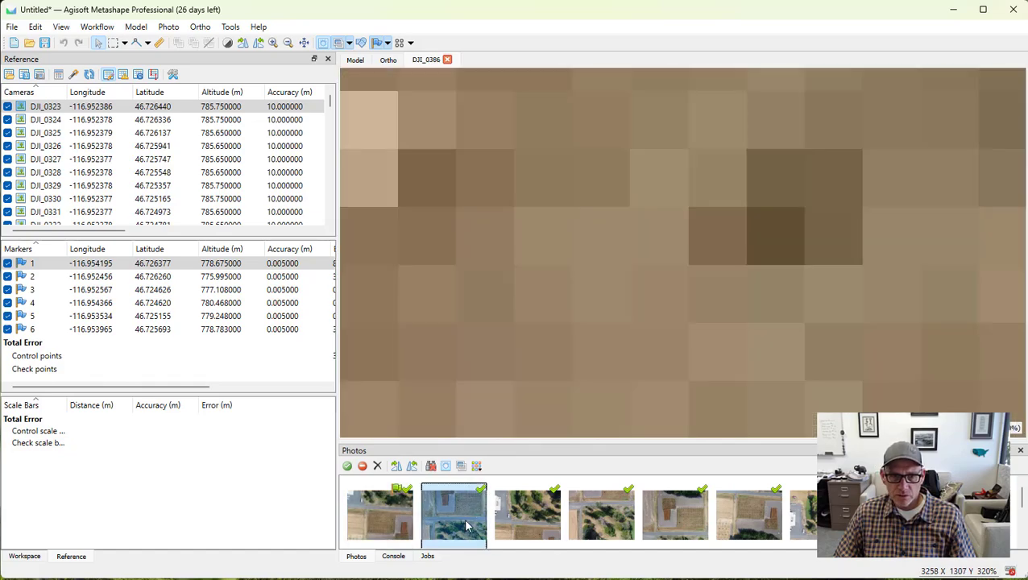
scroll(661, 303, "down", 10)
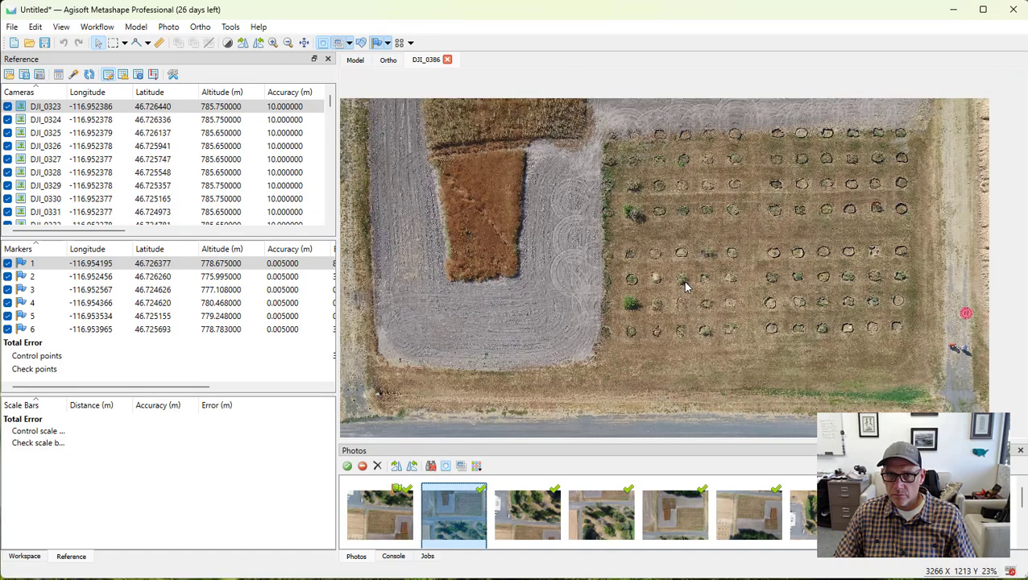
scroll(645, 385, "up", 8)
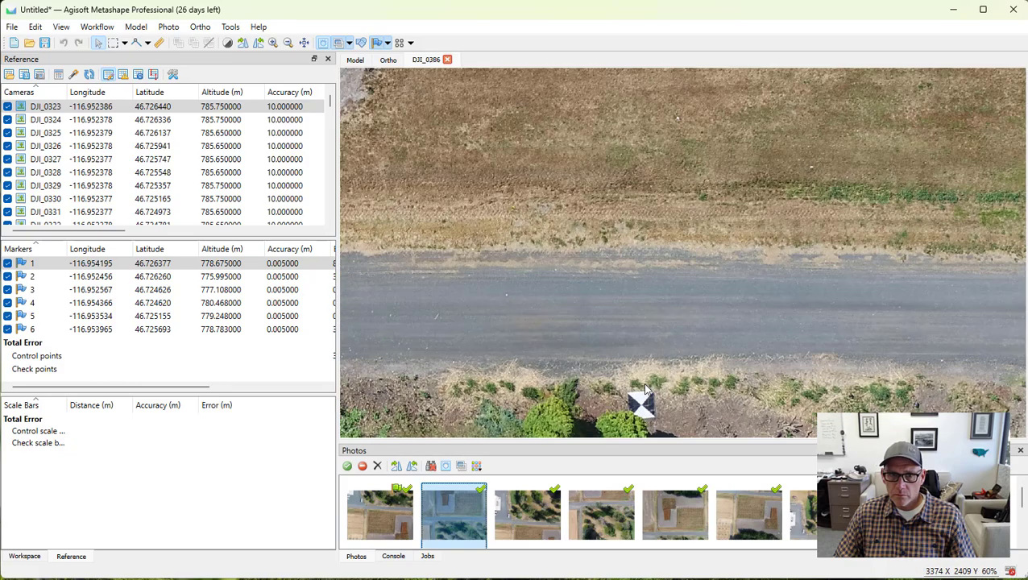
right_click(642, 405)
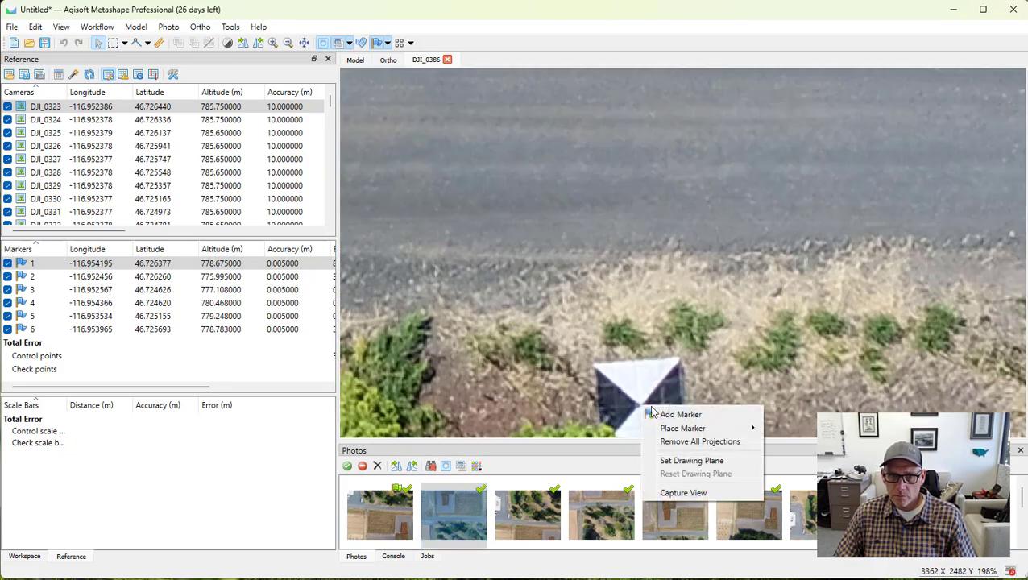
mouse_move(690, 428)
left_click(781, 526)
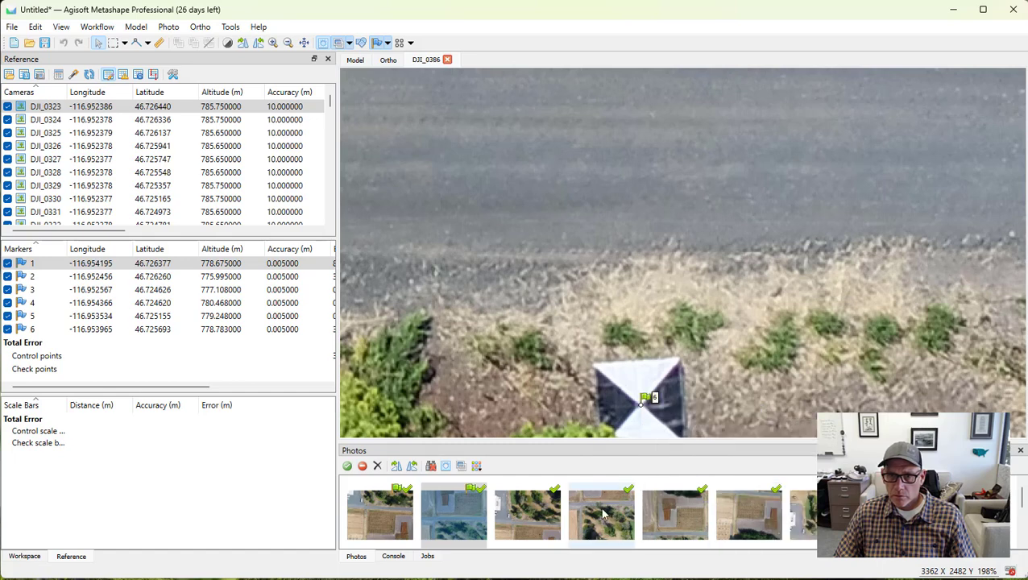
left_click(447, 60)
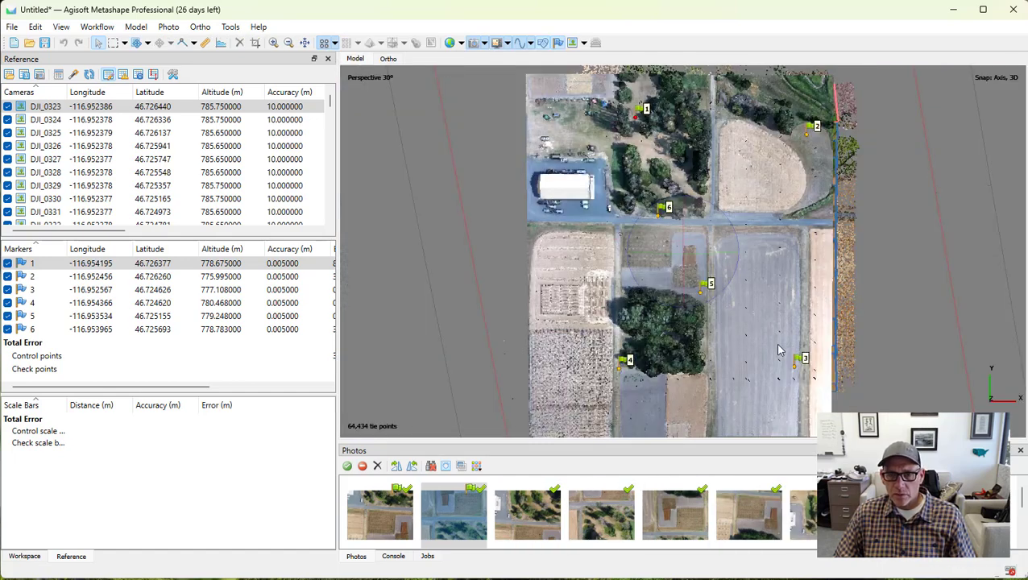
scroll(803, 359, "up", 3)
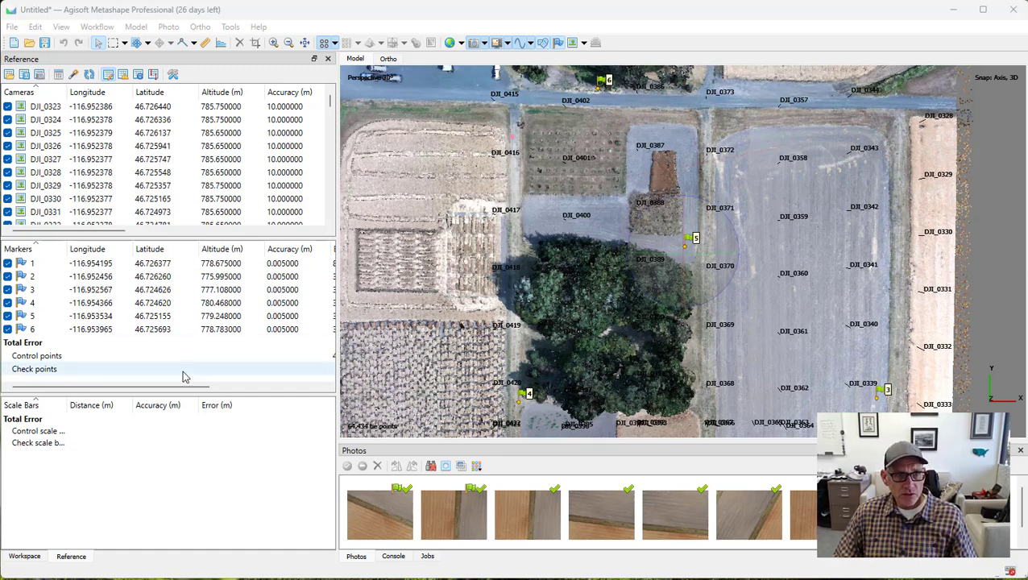
Display camera positions over the tie points and update georeferencing from the placed markers
left_click(24, 556)
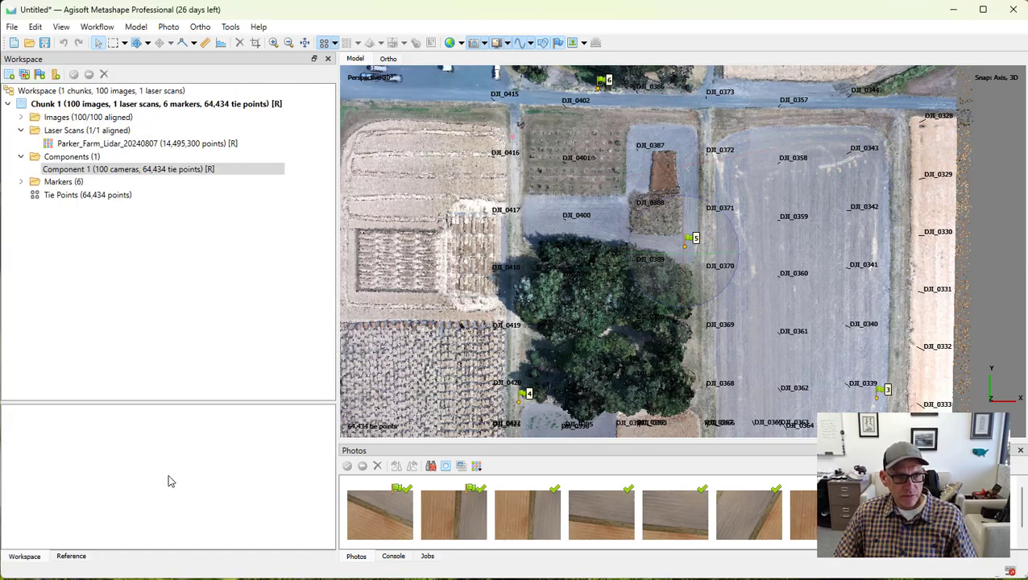
left_click(71, 556)
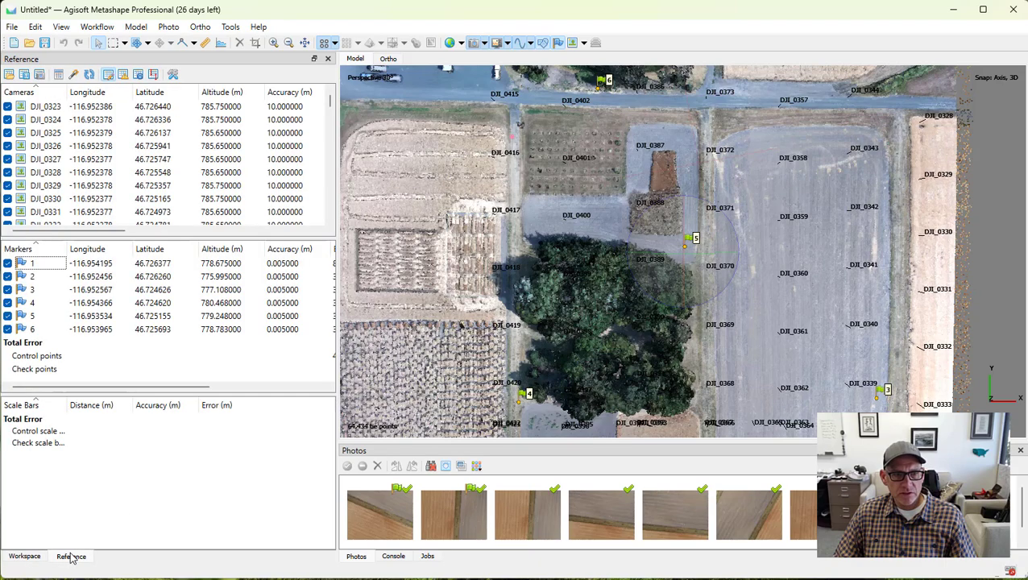
left_click(496, 44)
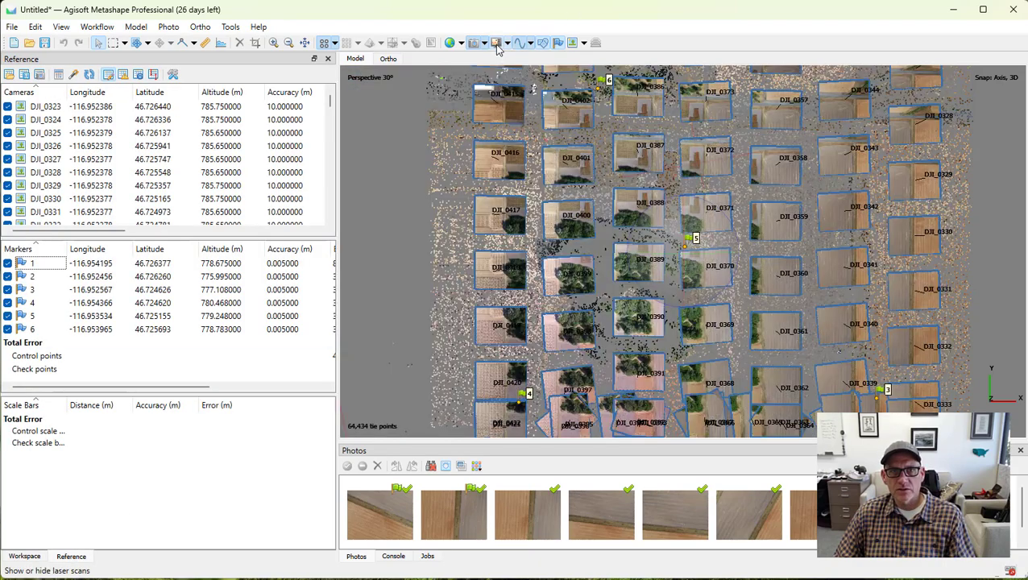
left_click_drag(682, 294, 675, 265)
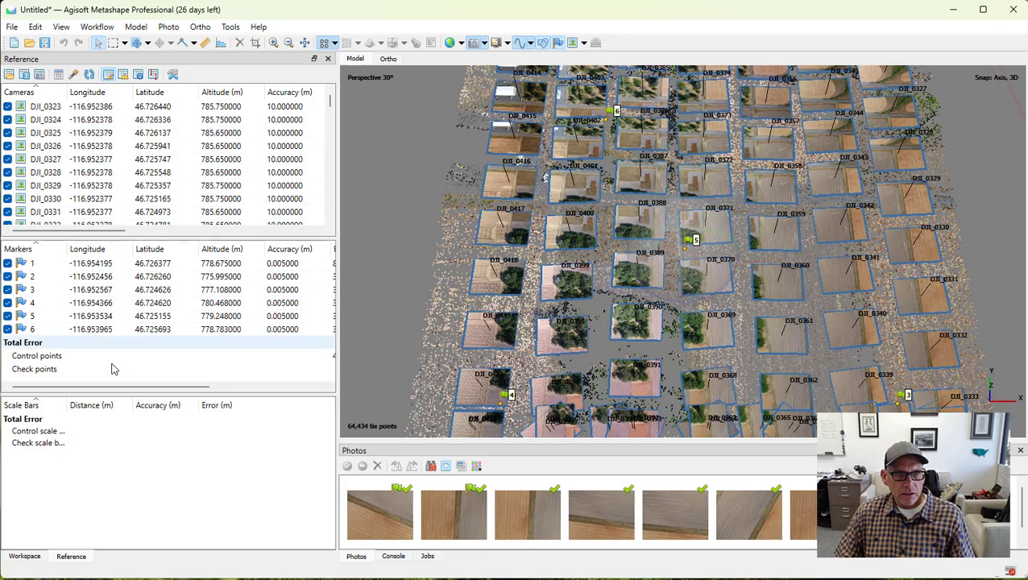
left_click(88, 74)
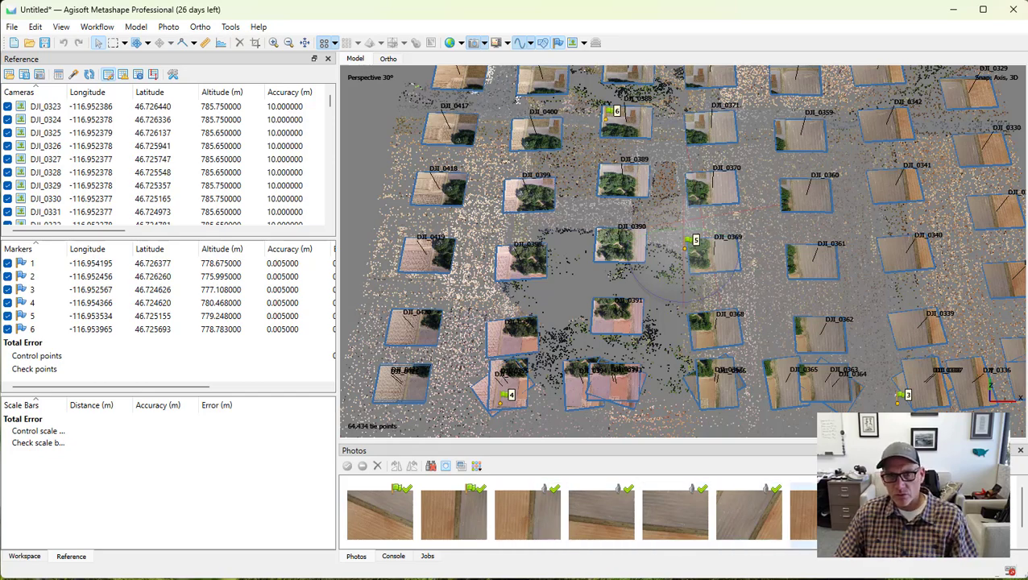
left_click(34, 264)
Filter photos by marker 1 and drag it onto the target centre in DJI_0406 and DJI_0409
right_click(33, 270)
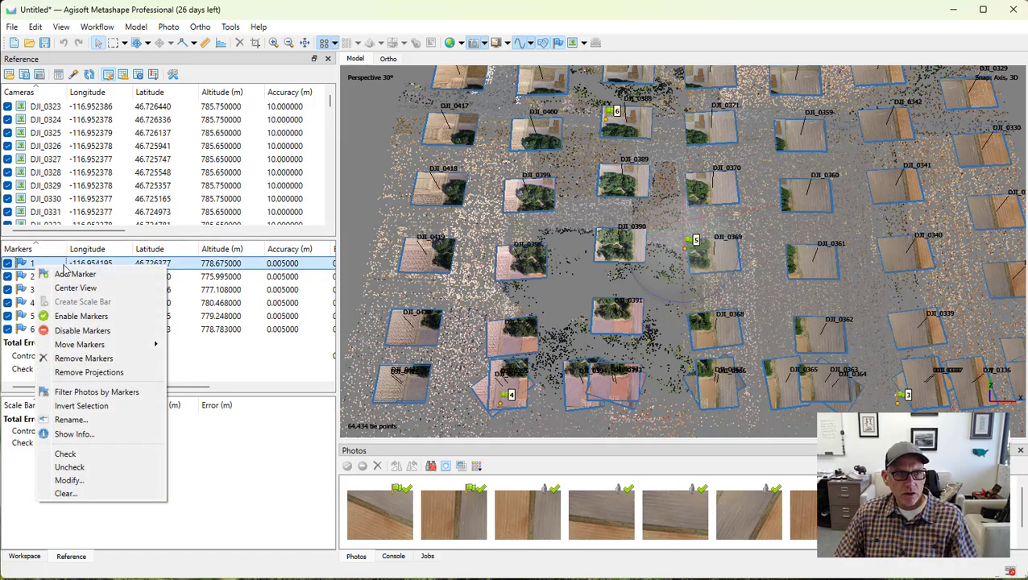
left_click(81, 390)
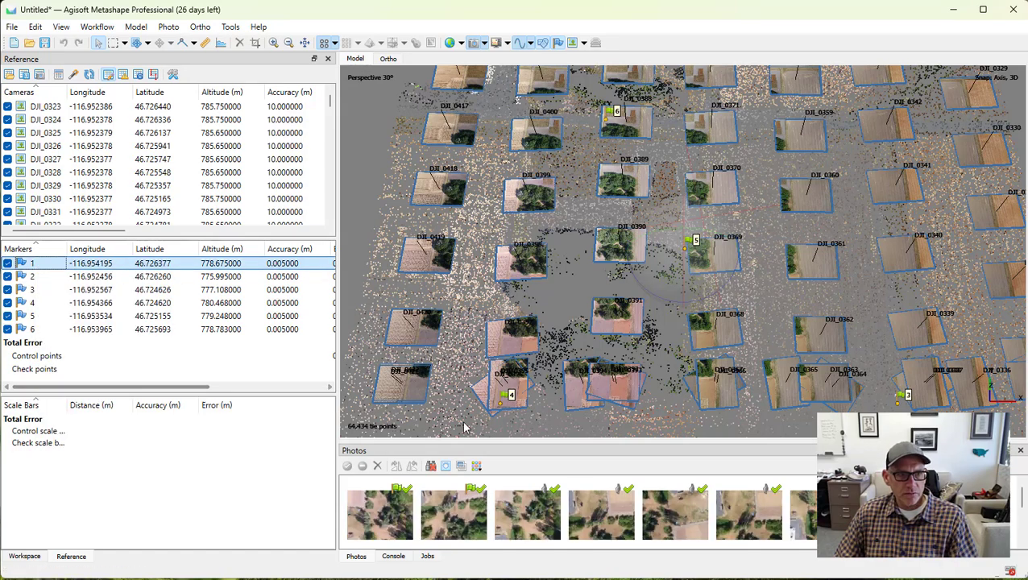
double_click(540, 521)
scroll(681, 242, "up", 5)
scroll(677, 254, "up", 3)
left_click_drag(634, 214, 635, 201)
double_click(602, 516)
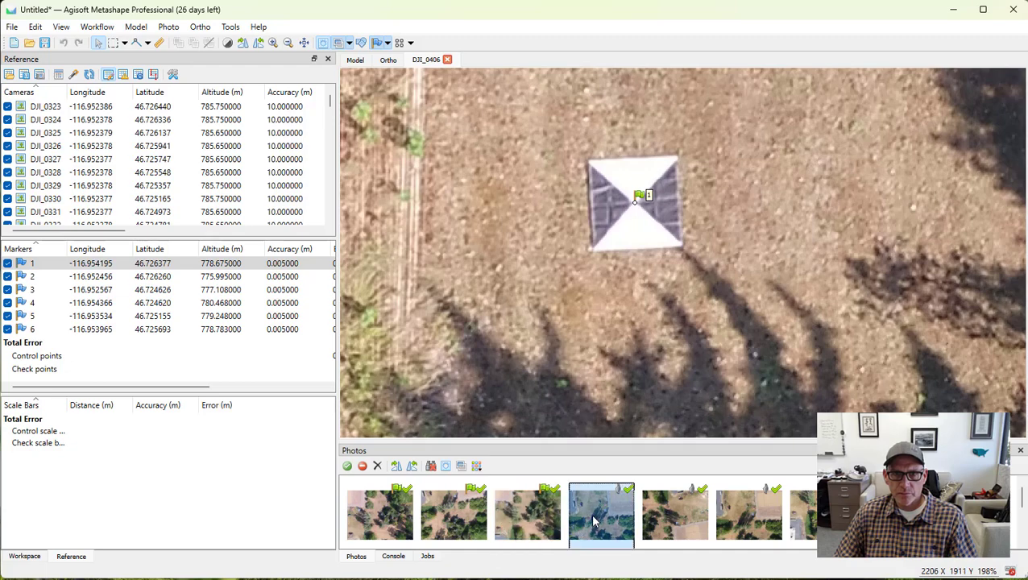
left_click_drag(682, 252, 683, 275)
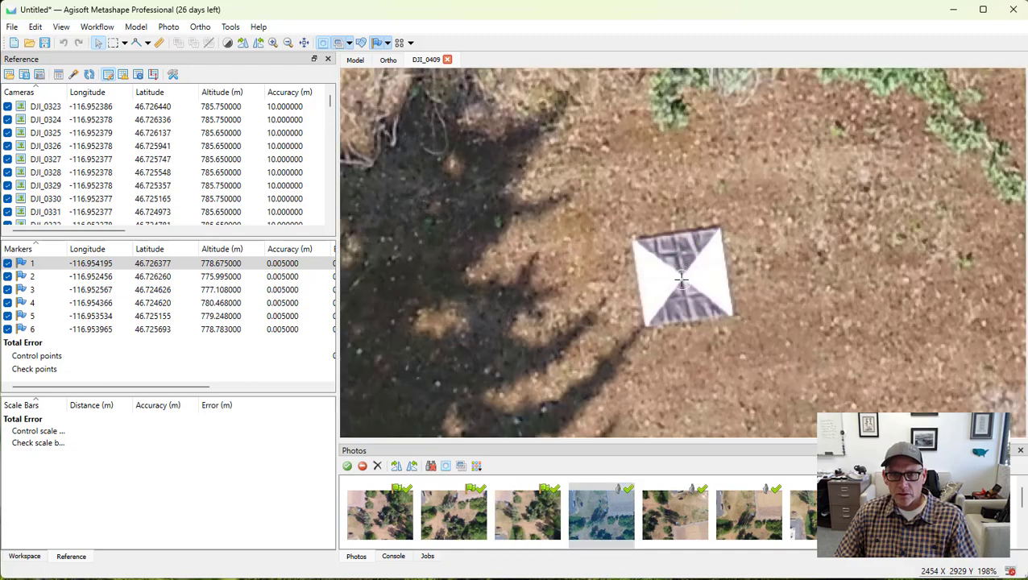
Centre marker 1 on the target in DJI_0411 and DJI_0410, giving 7 projections and 0.121753 m error
double_click(675, 516)
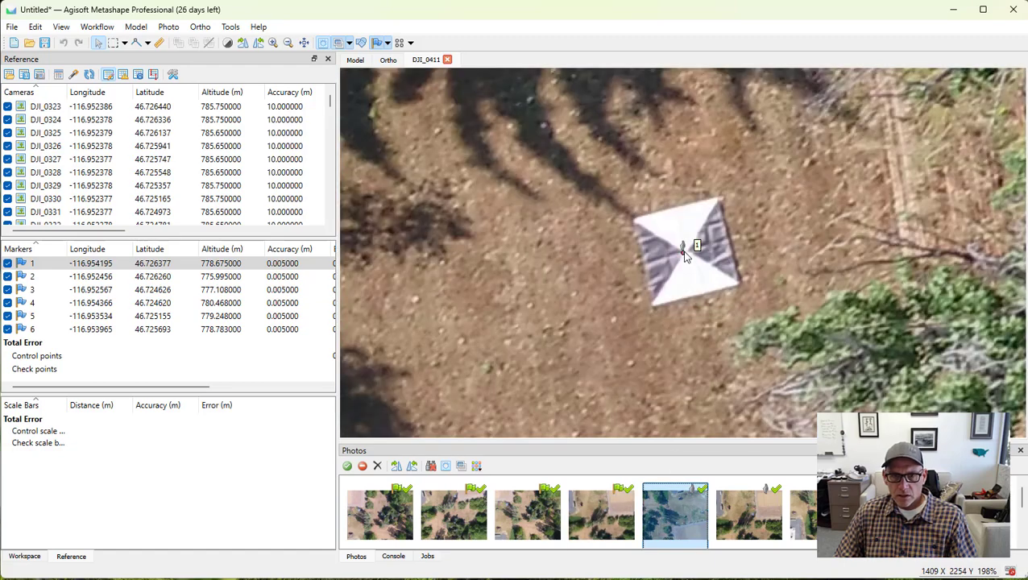
left_click_drag(685, 251, 687, 249)
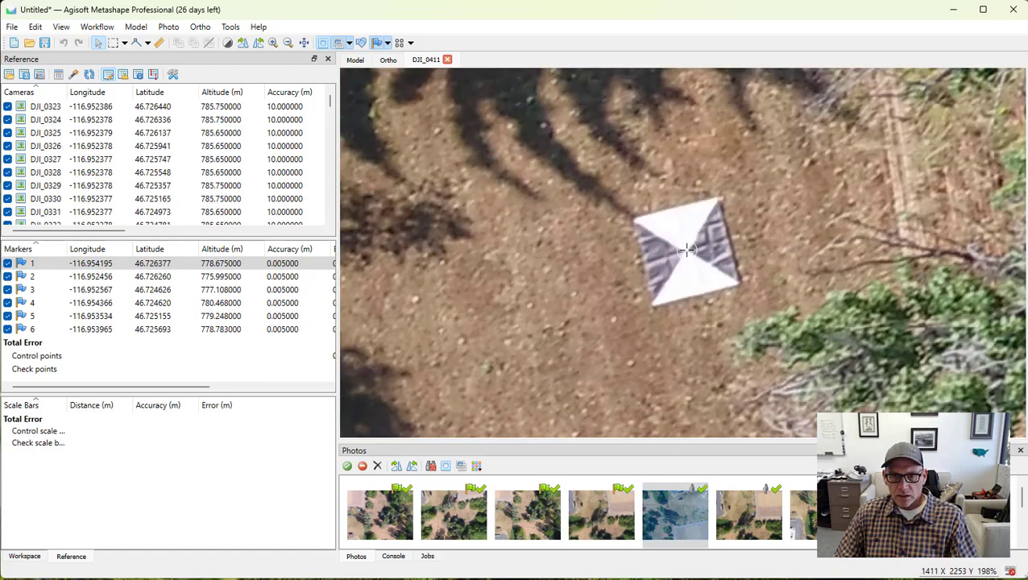
double_click(748, 515)
left_click_drag(685, 250, 682, 250)
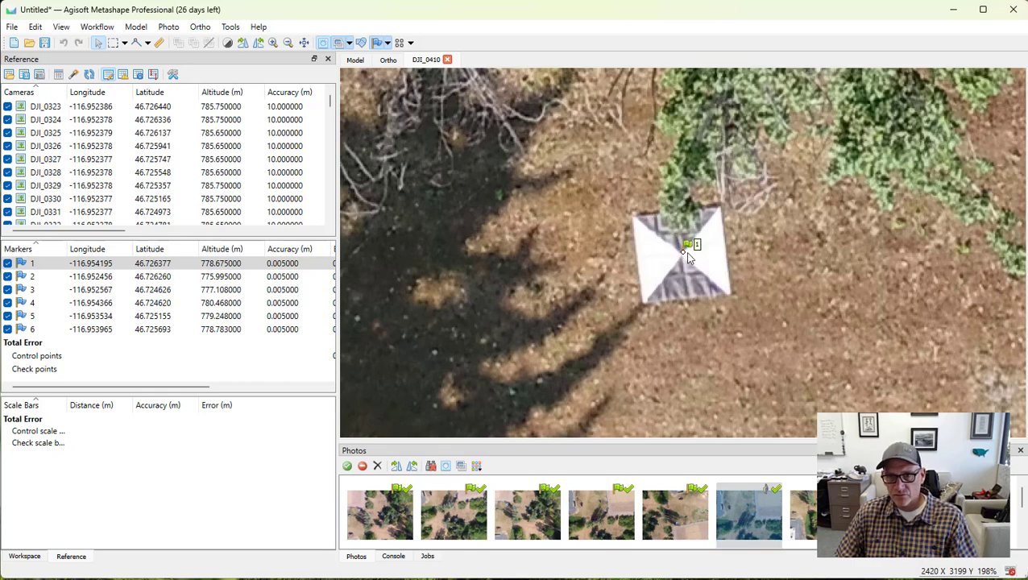
left_click_drag(682, 253, 682, 253)
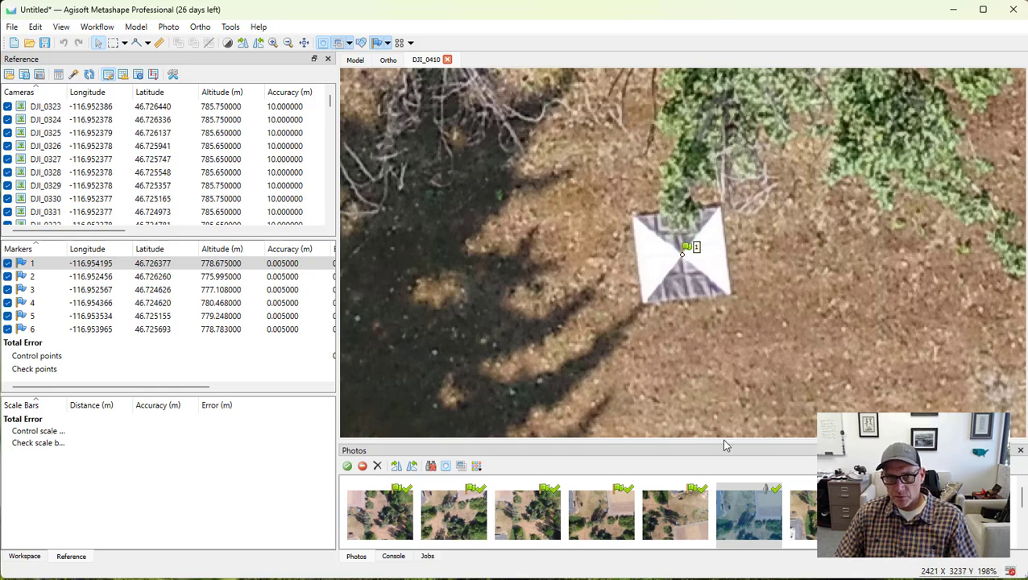
left_click(732, 496)
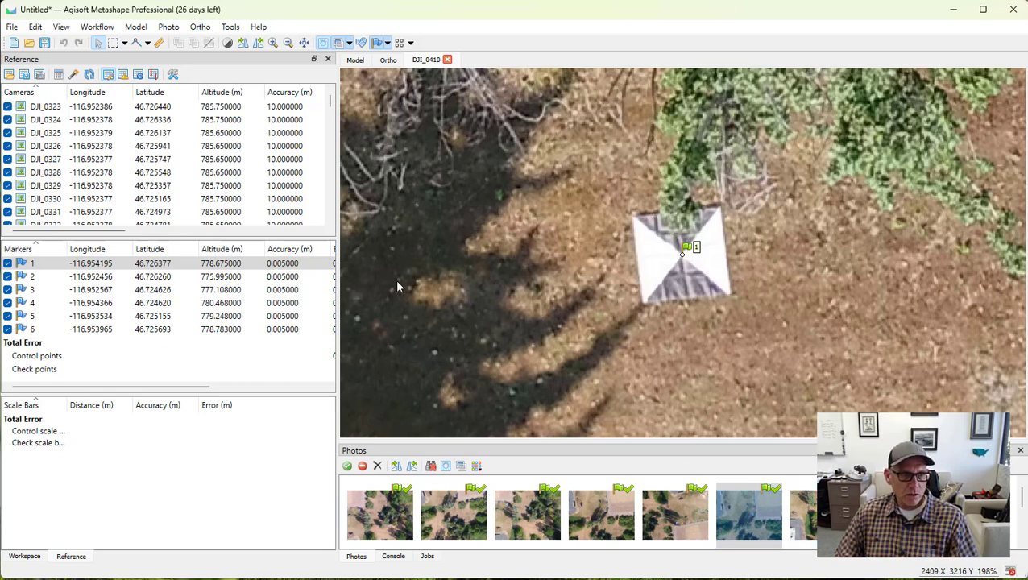
scroll(201, 392, "right", 3)
scroll(204, 391, "right", 2)
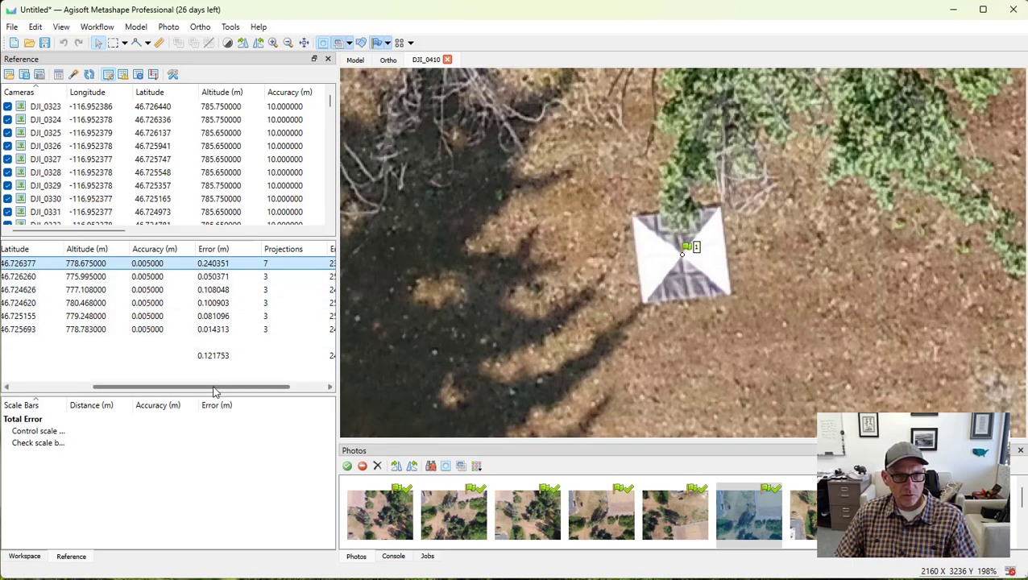
mouse_move(214, 390)
left_mouse_down()
mouse_move(165, 390)
mouse_move(214, 390)
left_mouse_up()
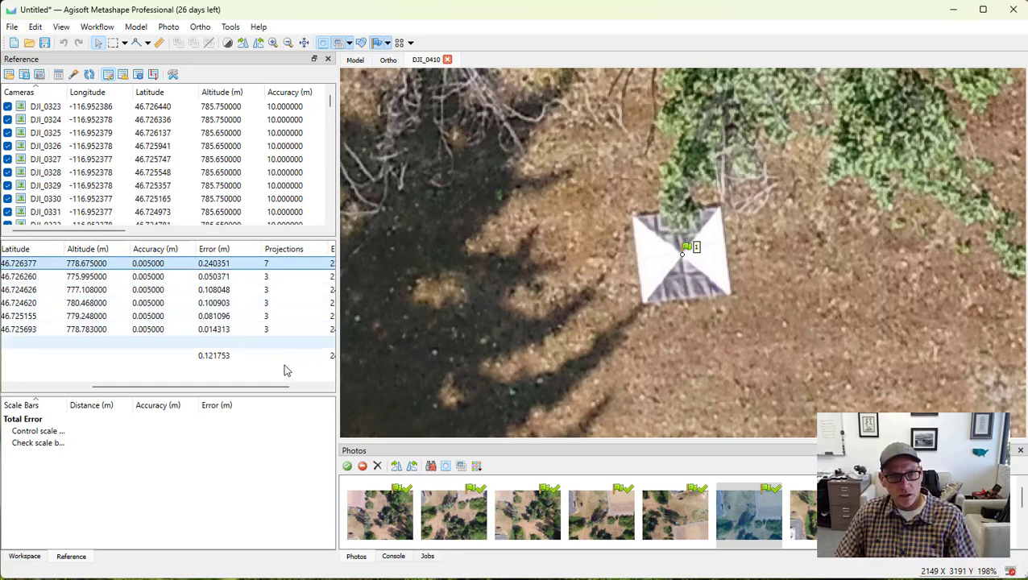
mouse_move(282, 387)
left_mouse_down()
mouse_move(257, 387)
mouse_move(286, 387)
left_mouse_up()
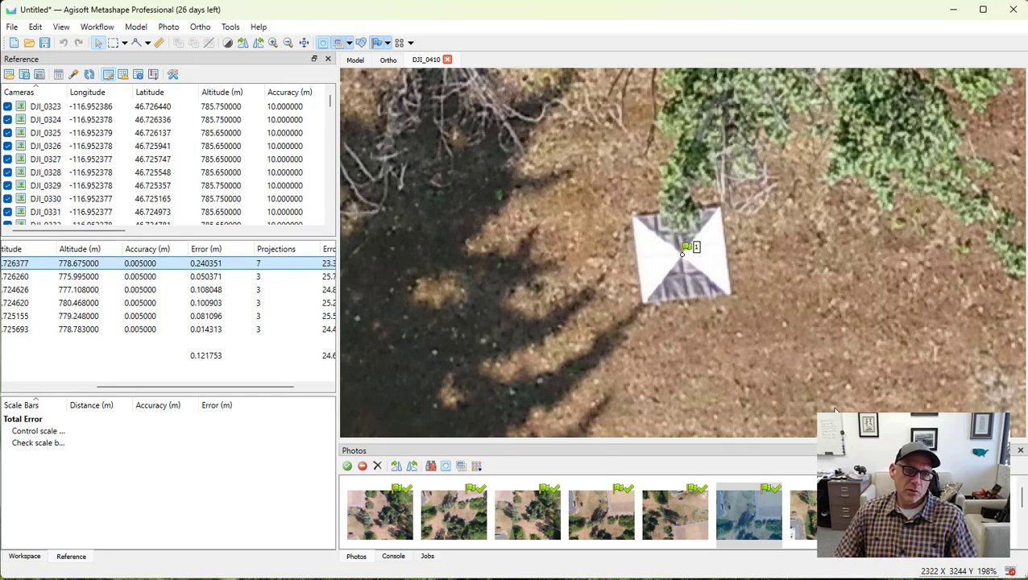
left_click_drag(208, 386, 150, 390)
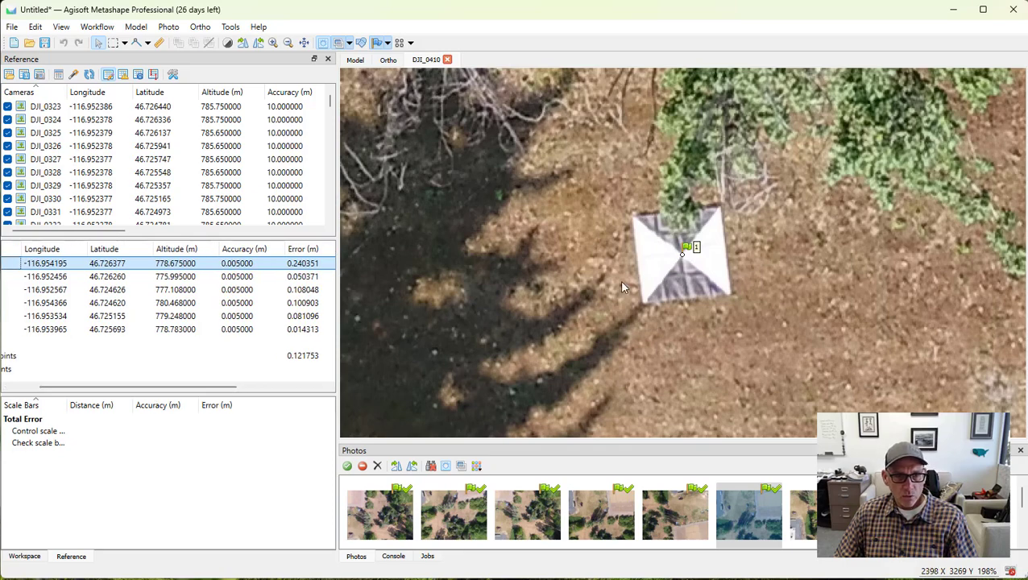
left_click(447, 60)
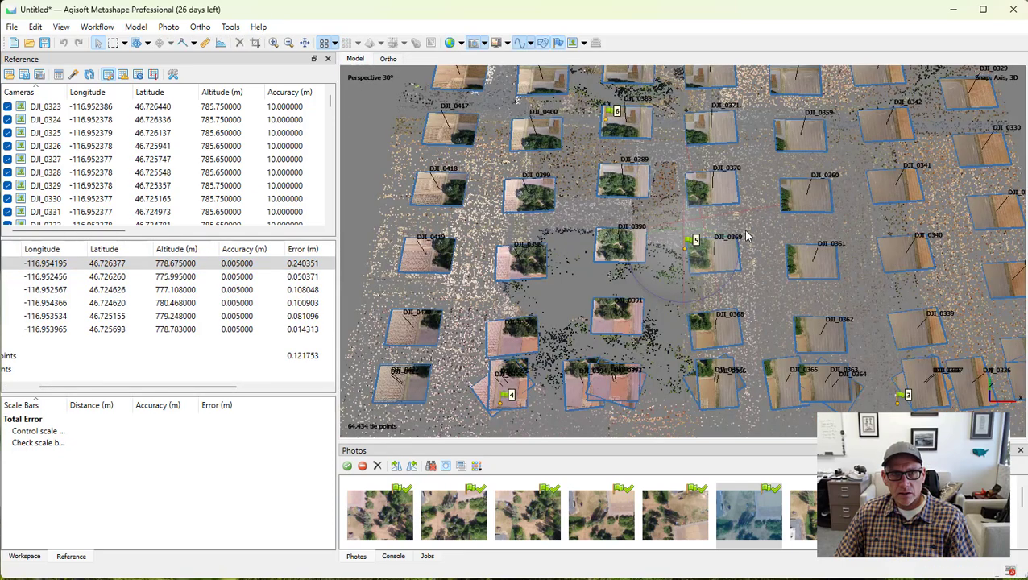
scroll(730, 235, "up", 2)
left_click_drag(37, 388, 5, 388)
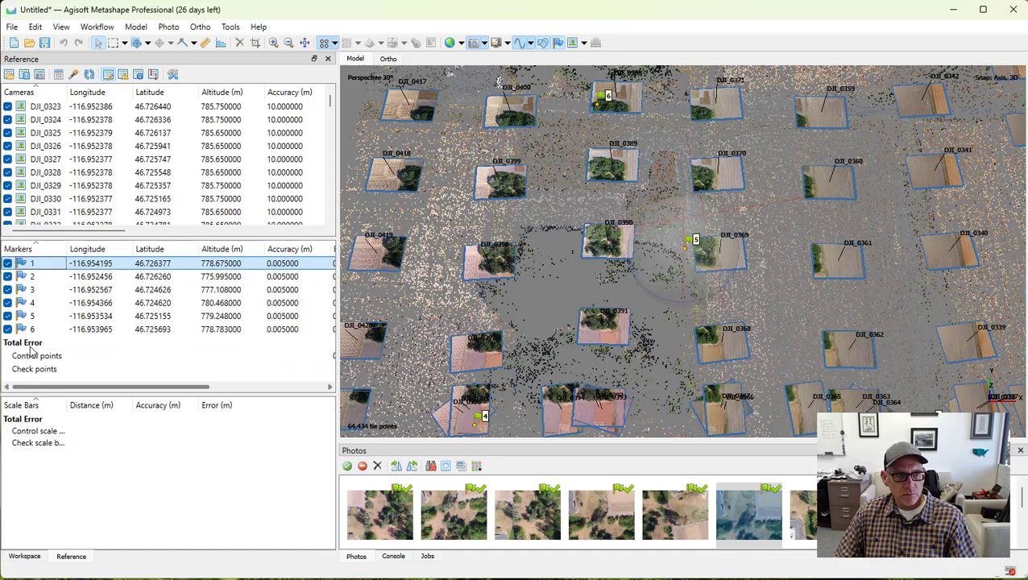
right_click(30, 277)
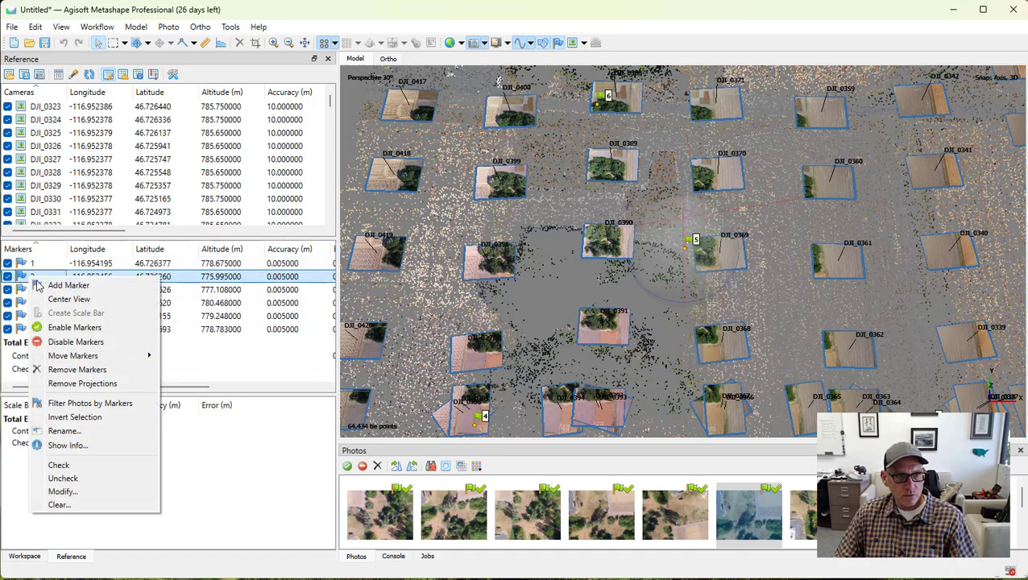
left_click(90, 404)
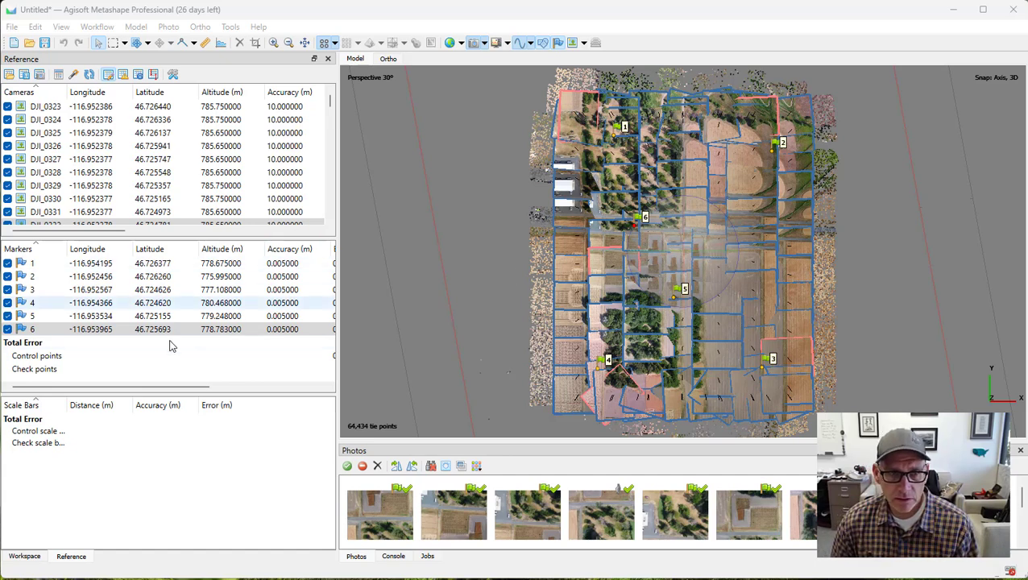
Select marker 6 and update the transform, bringing total marker error to 0.158147 m
left_click(141, 393)
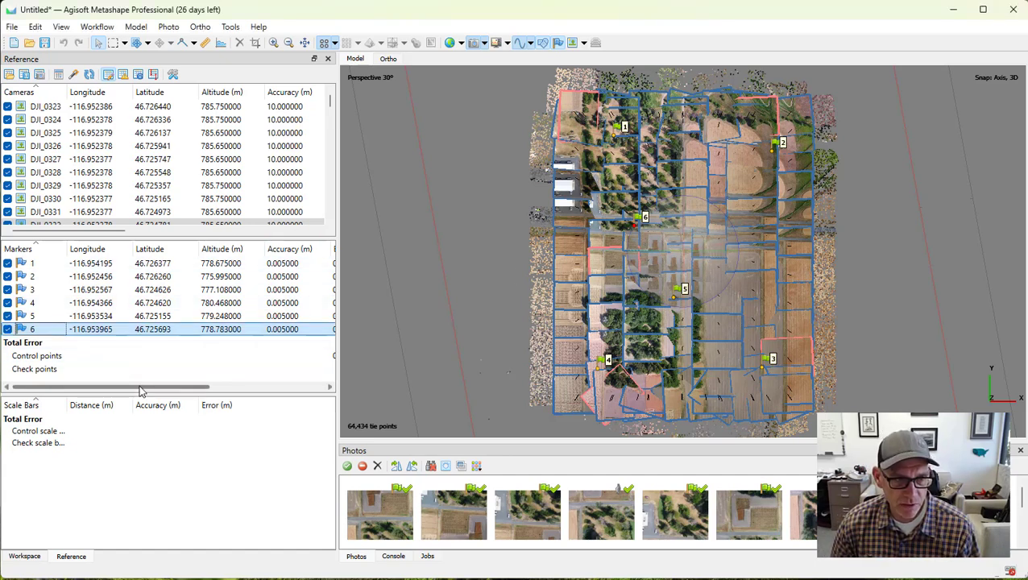
left_click_drag(140, 392, 242, 391)
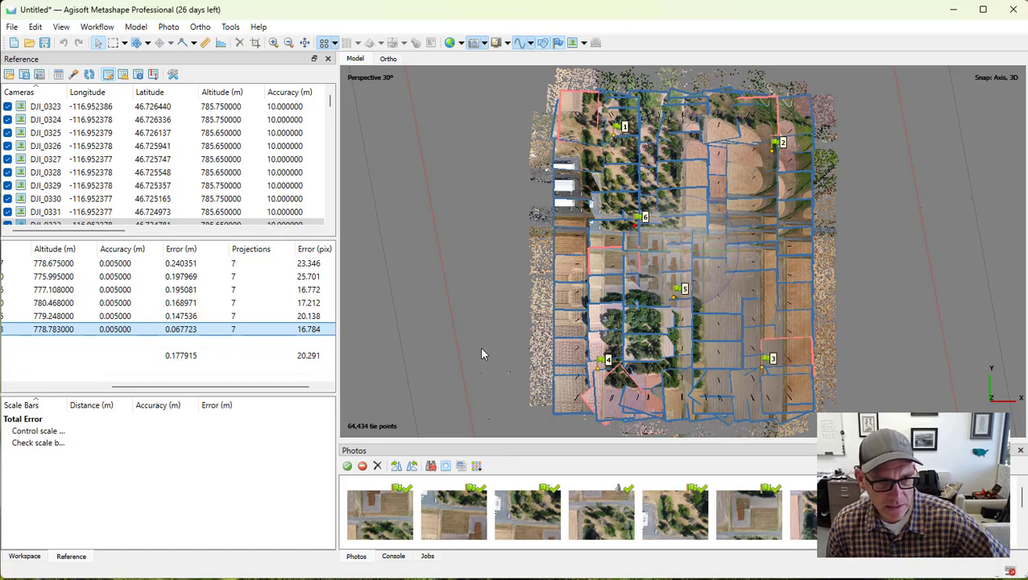
left_click(90, 75)
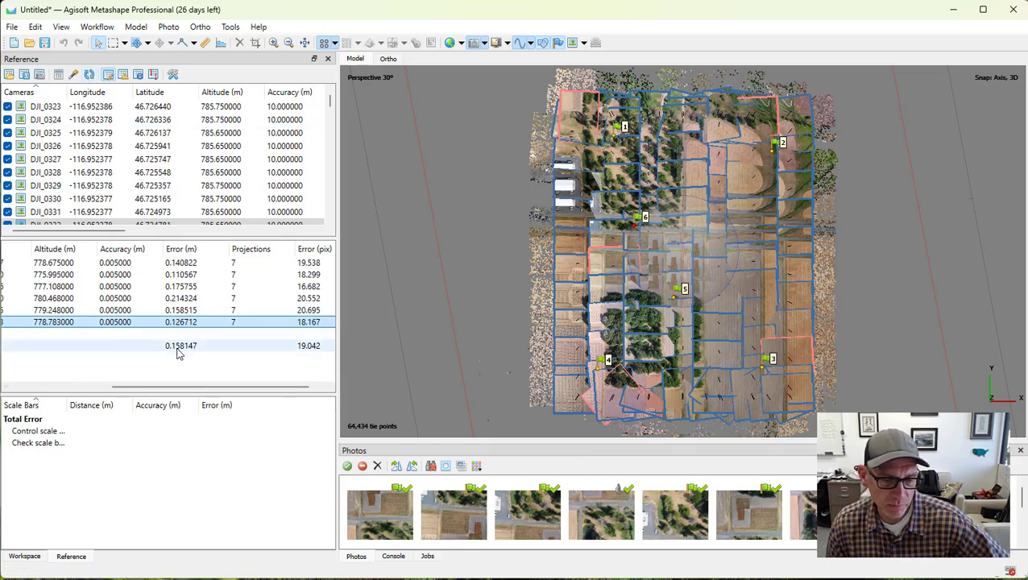
Run Optimize Cameras with default fit parameters, cutting total marker error to 0.070920 m
left_click(74, 76)
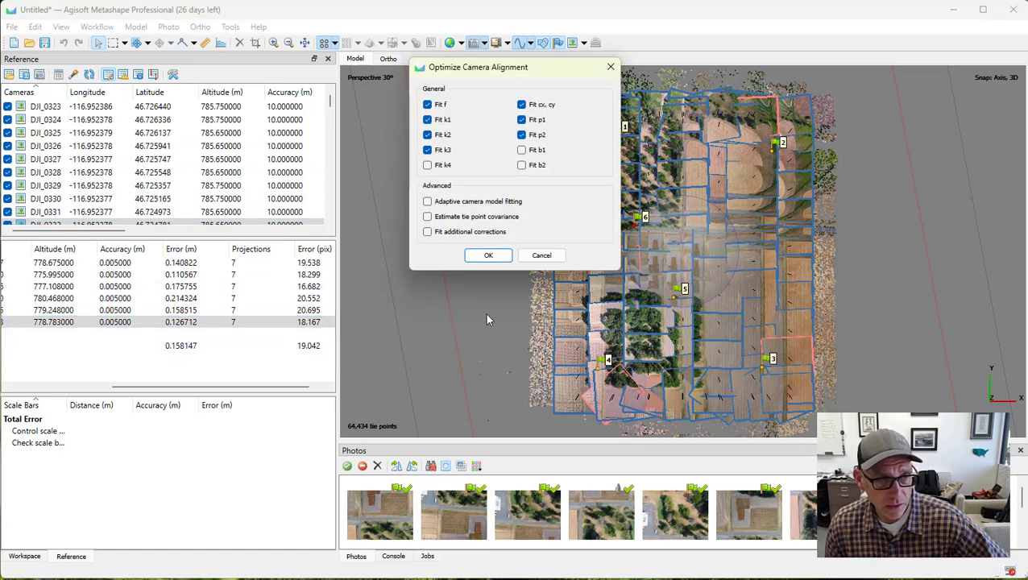
left_click(487, 256)
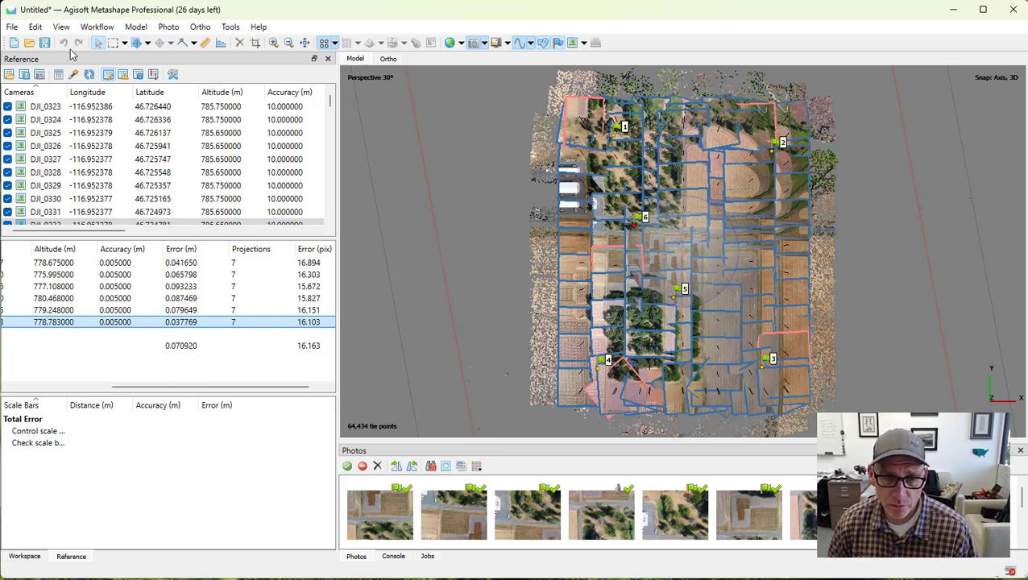
Save the project under the name parker_farm_lidar4 in the LidarLab folder
left_click(44, 42)
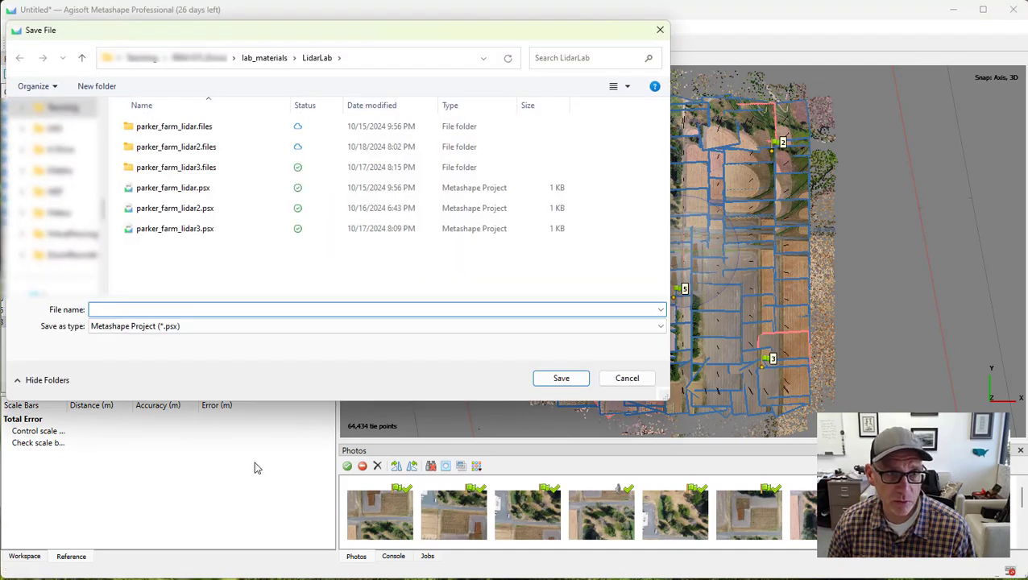
type("parker_farm")
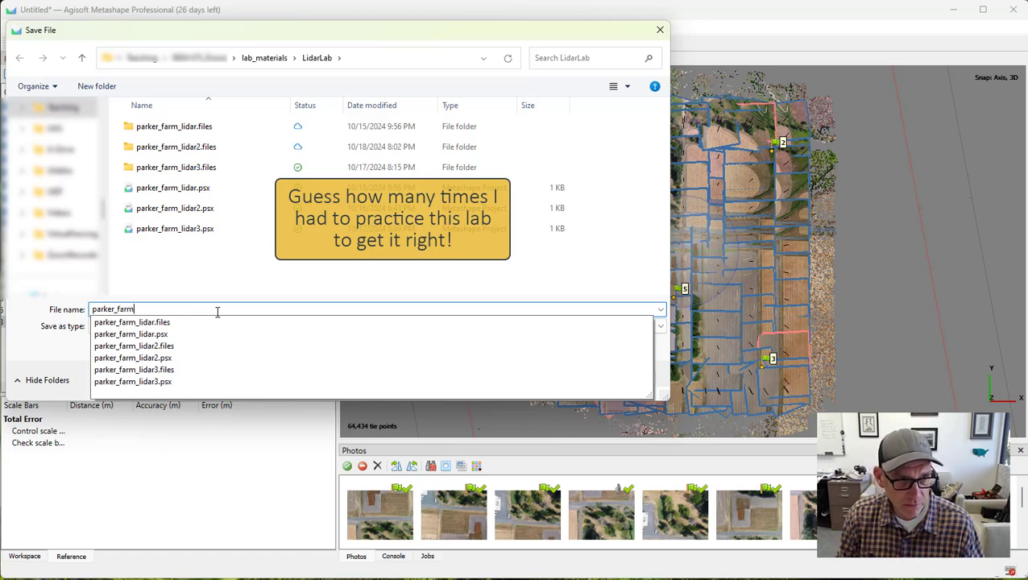
type("_lidar4")
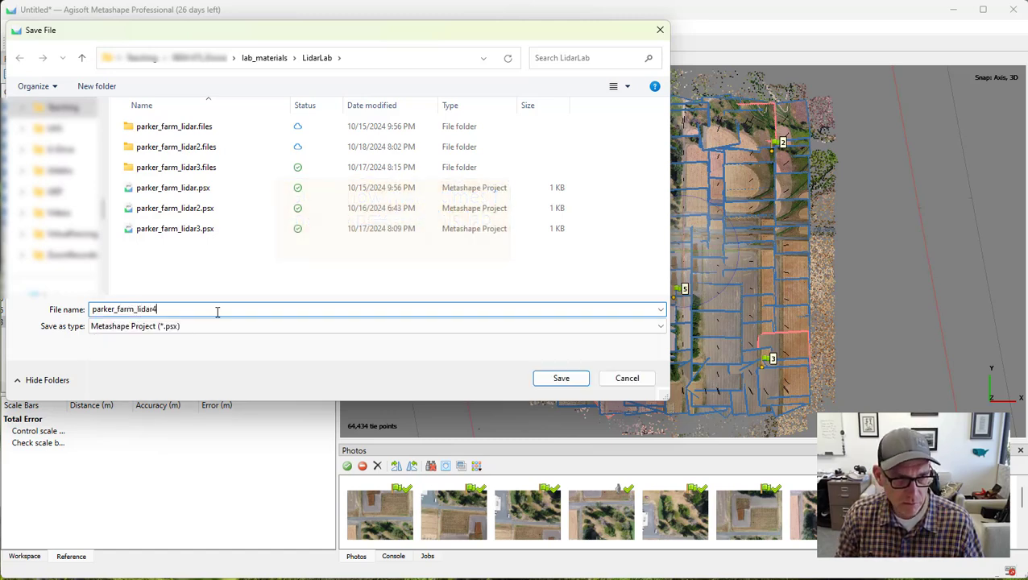
key("Return")
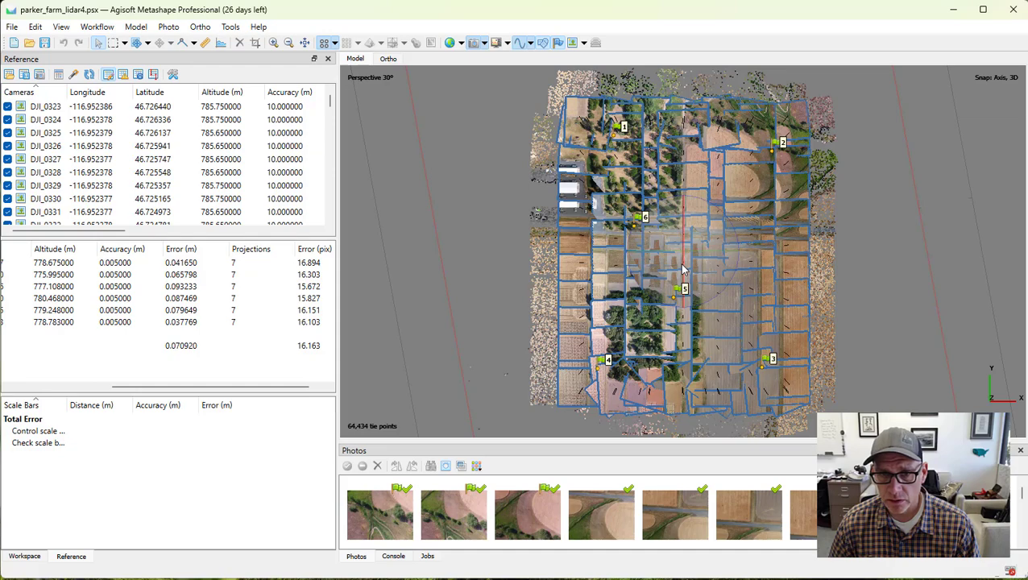
Hide camera positions, leaving only the 64,434-point tie cloud, and orbit to inspect it
left_click(474, 46)
left_click(495, 43)
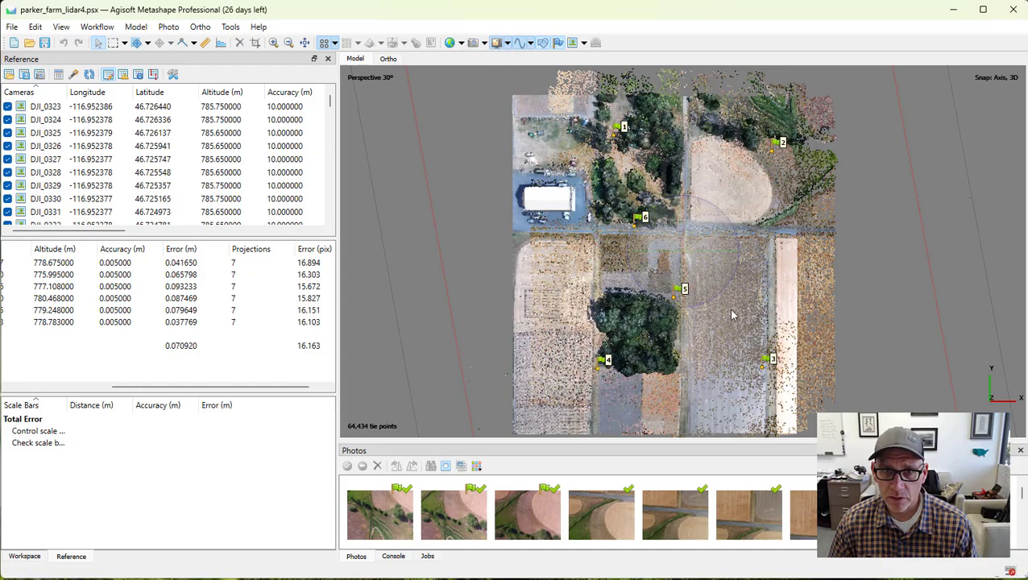
left_click_drag(729, 305, 592, 217)
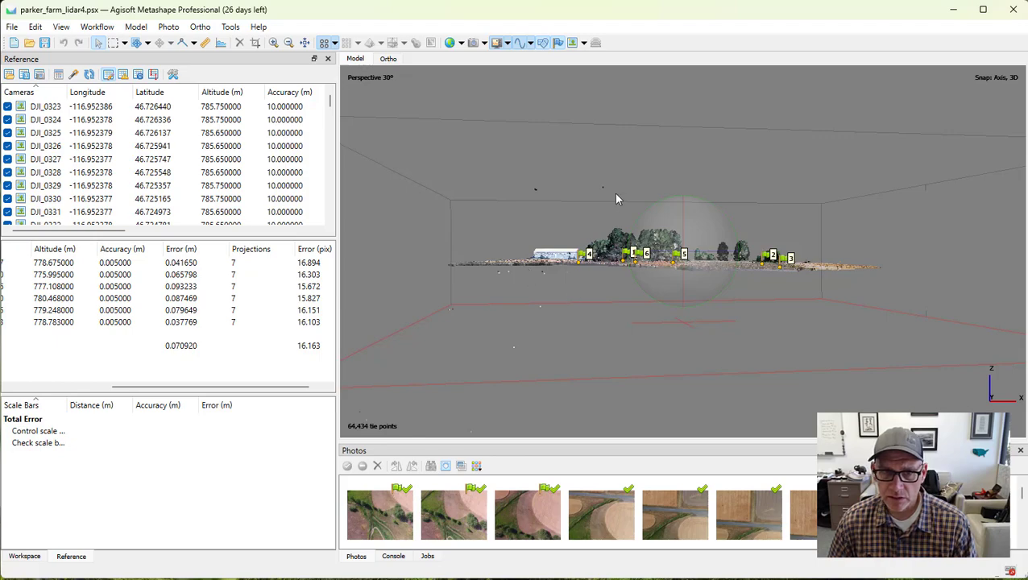
left_click_drag(685, 226, 676, 305)
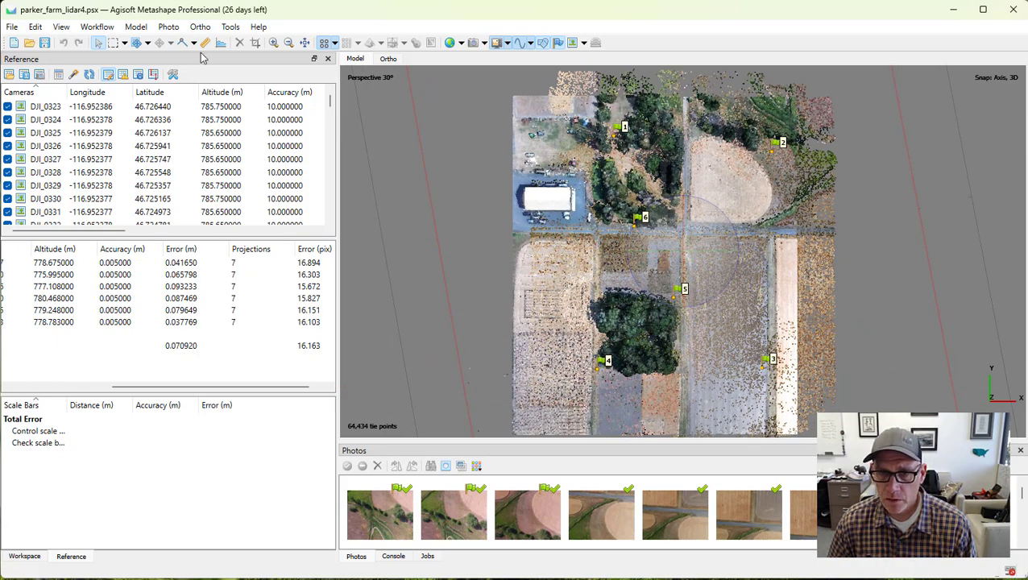
Switch to Resize Region and turn the view to look straight down on the region
left_click(148, 43)
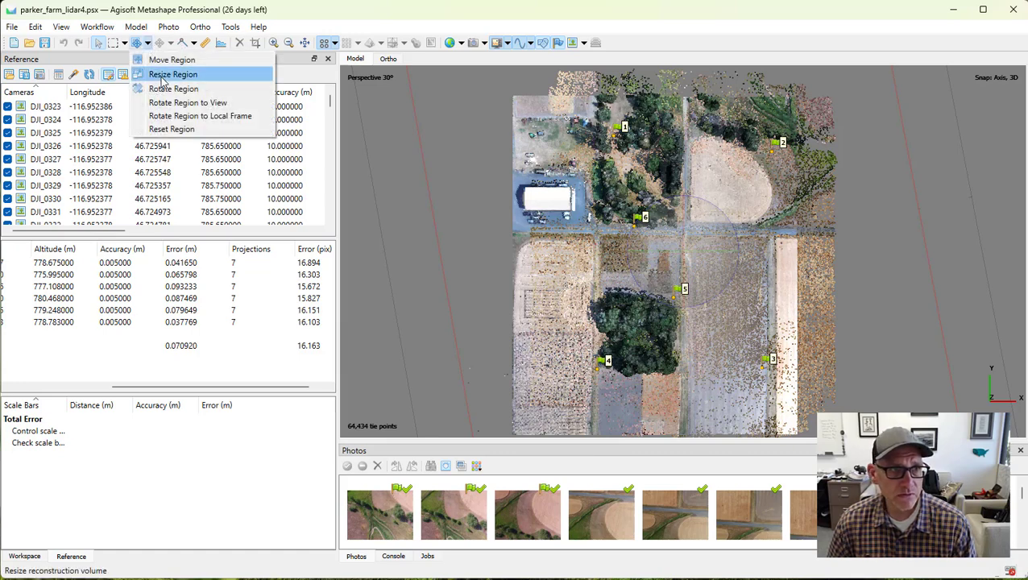
left_click(166, 75)
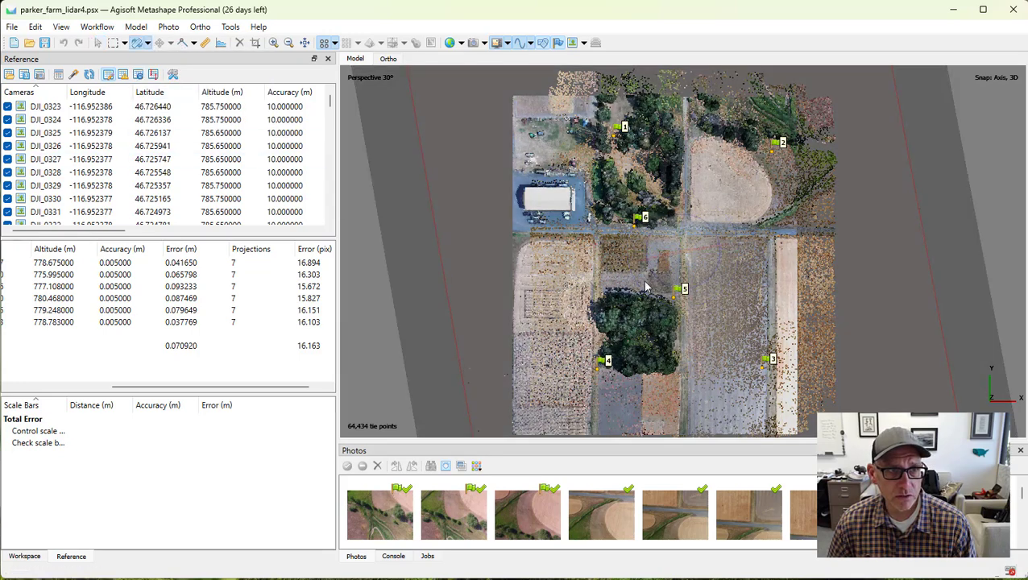
mouse_move(645, 286)
left_mouse_down()
mouse_move(654, 280)
mouse_move(638, 272)
left_mouse_up()
scroll(637, 272, "down", 2)
scroll(644, 272, "down", 2)
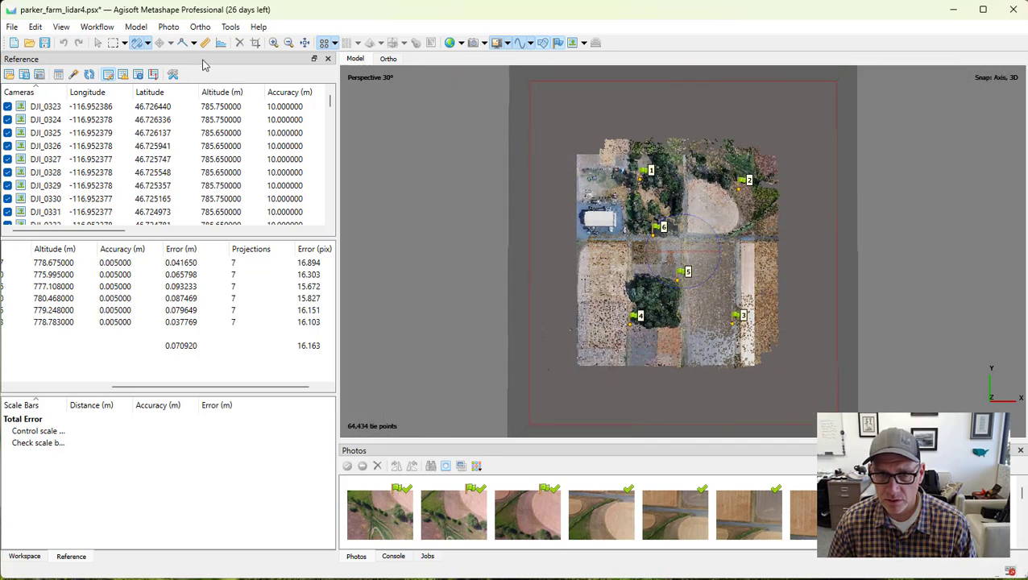
Drag the region box's corners and left edge in tight around the farm point cloud
left_click(147, 43)
left_click(171, 74)
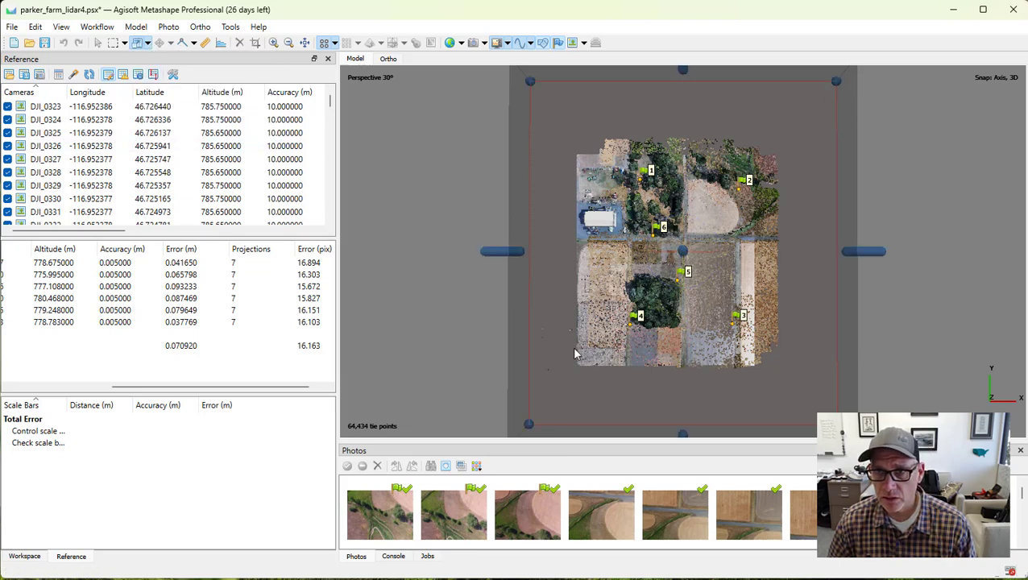
scroll(493, 348, "down", 2)
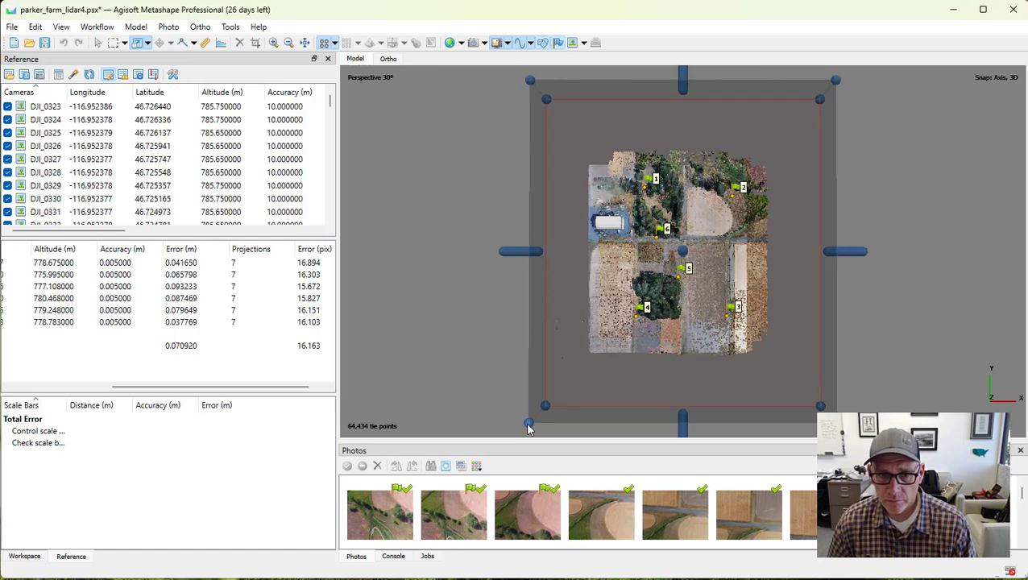
left_click_drag(528, 424, 614, 332)
left_click_drag(838, 82, 752, 171)
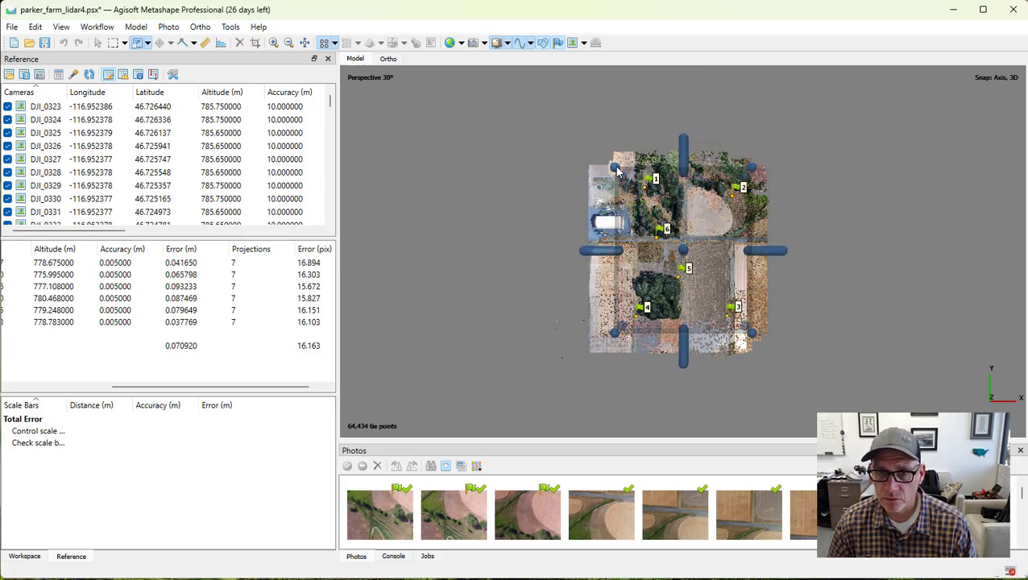
left_click_drag(615, 169, 625, 171)
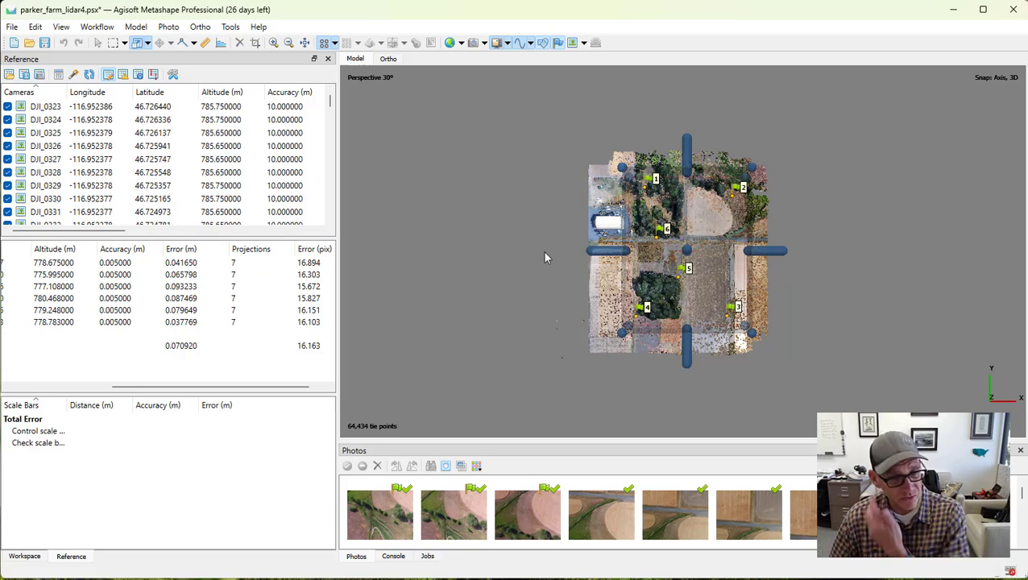
scroll(543, 252, "up", 5)
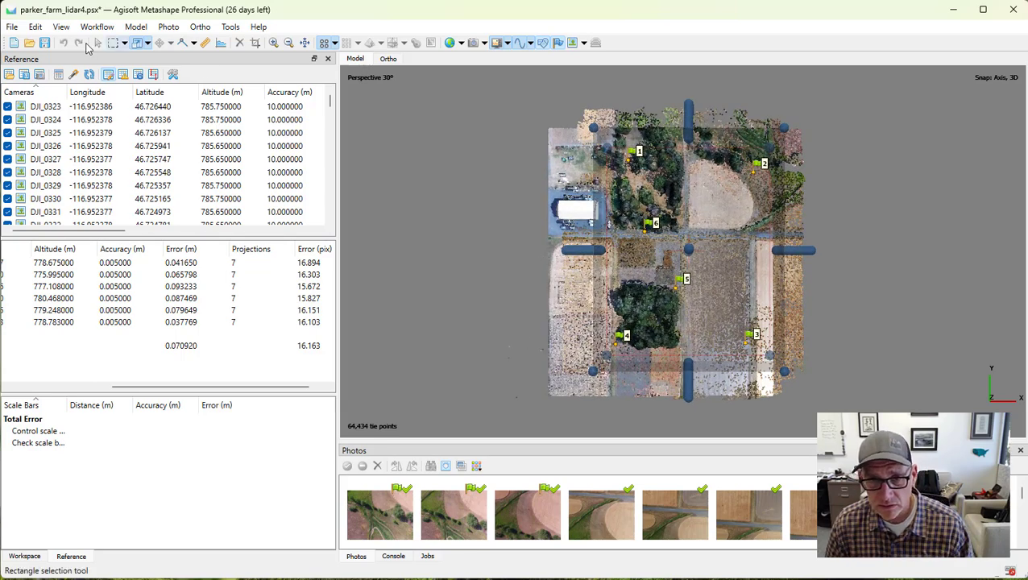
left_click(98, 43)
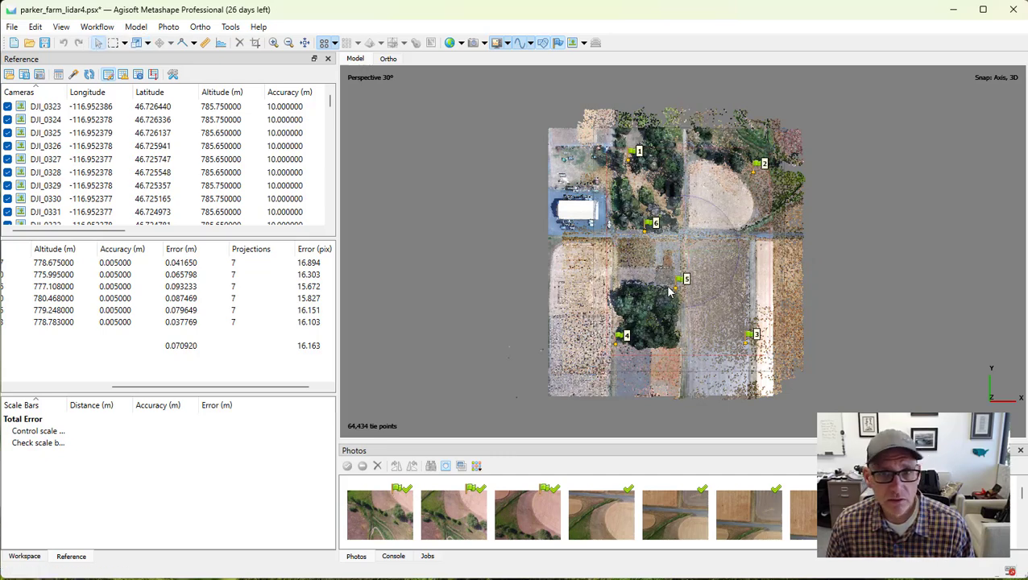
Turn off the tie points so the dense lidar cloud and markers 1–6 show
scroll(668, 289, "up", 2)
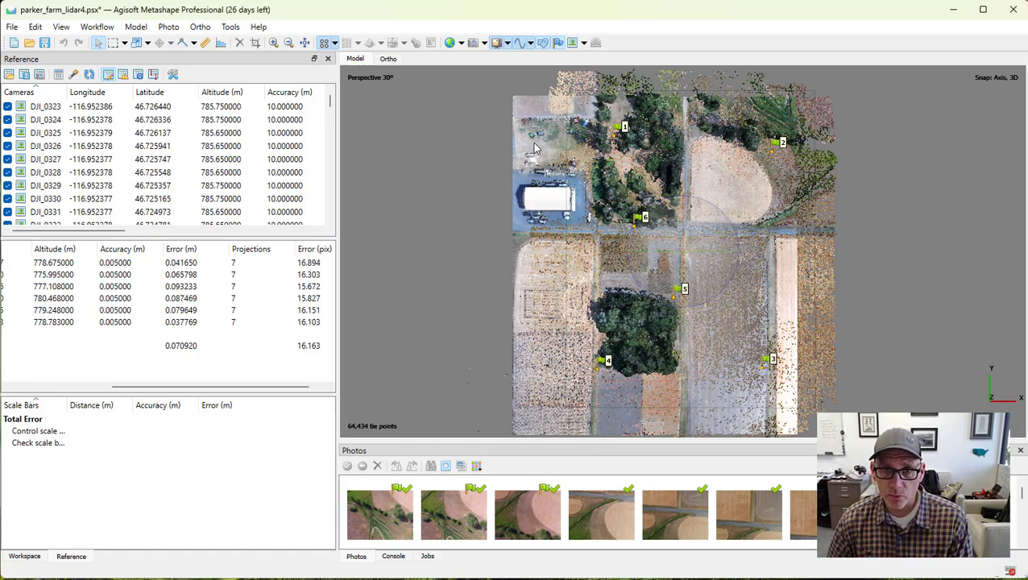
left_click(324, 43)
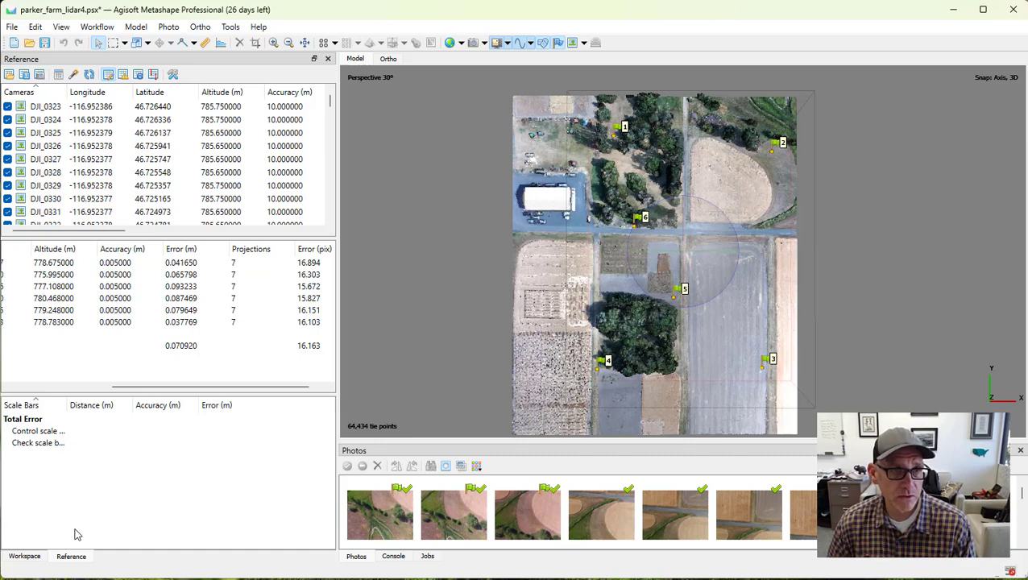
Expand Chunk 1 and build a laser-scan orthomosaic in WGS 84 / UTM zone 11N
left_click(25, 556)
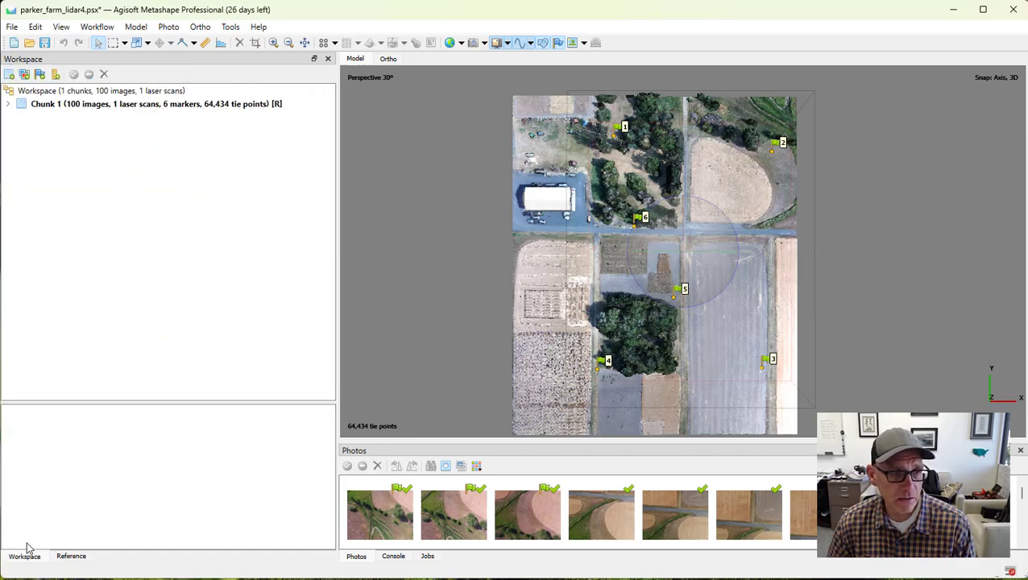
left_click(8, 104)
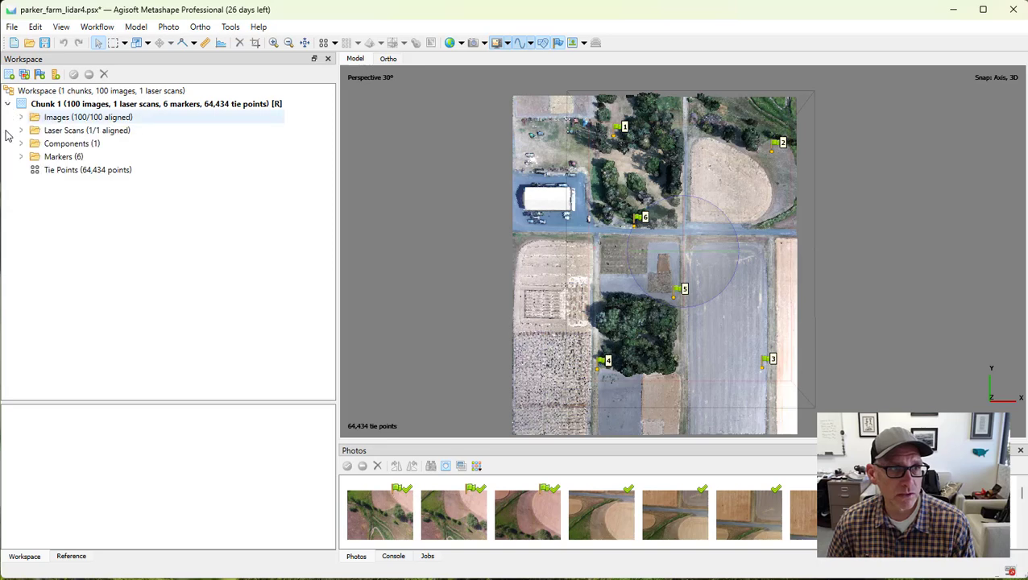
left_click(95, 28)
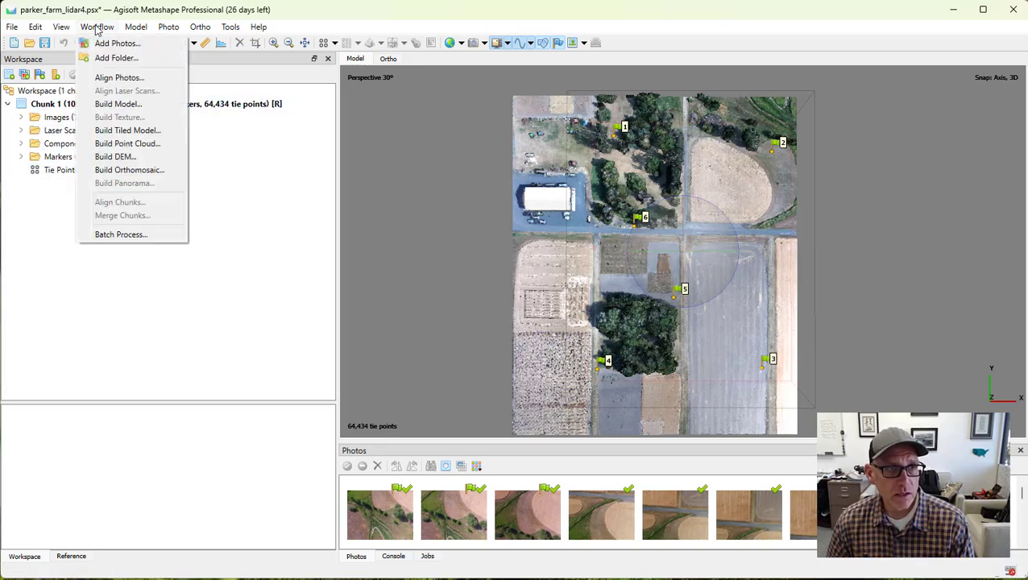
left_click(159, 171)
left_click(500, 156)
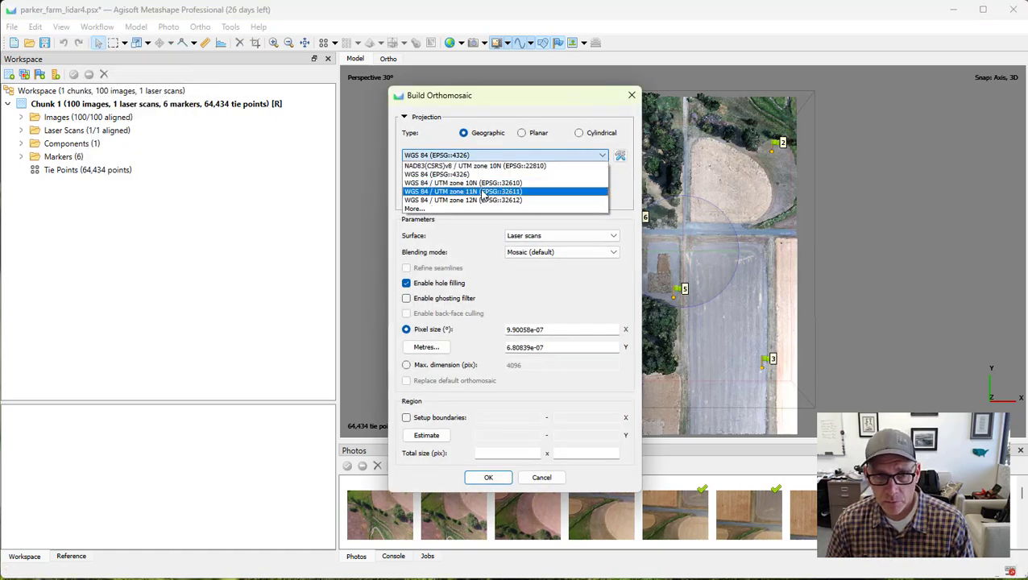
left_click(483, 192)
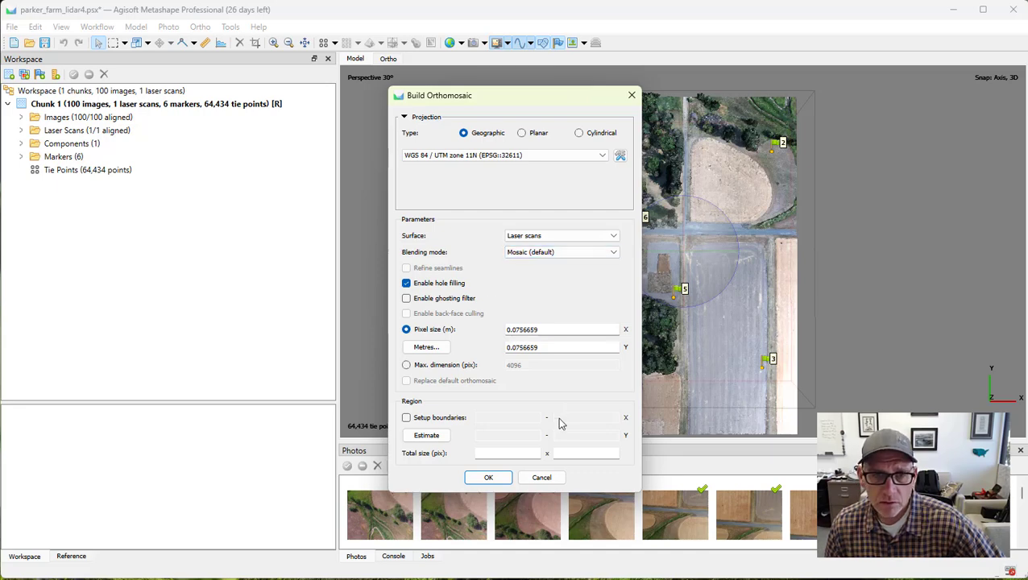
left_click(488, 478)
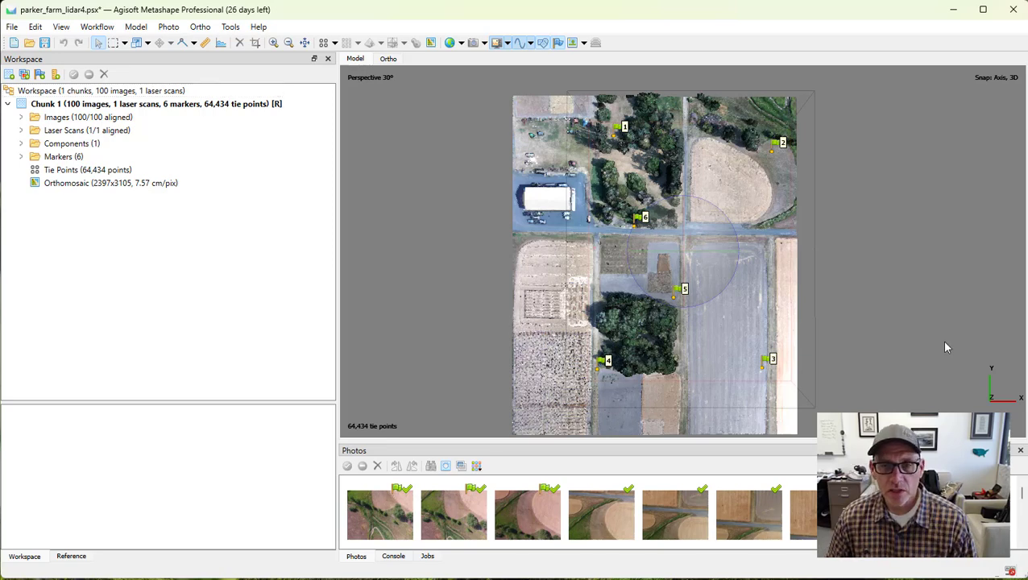
left_click(388, 59)
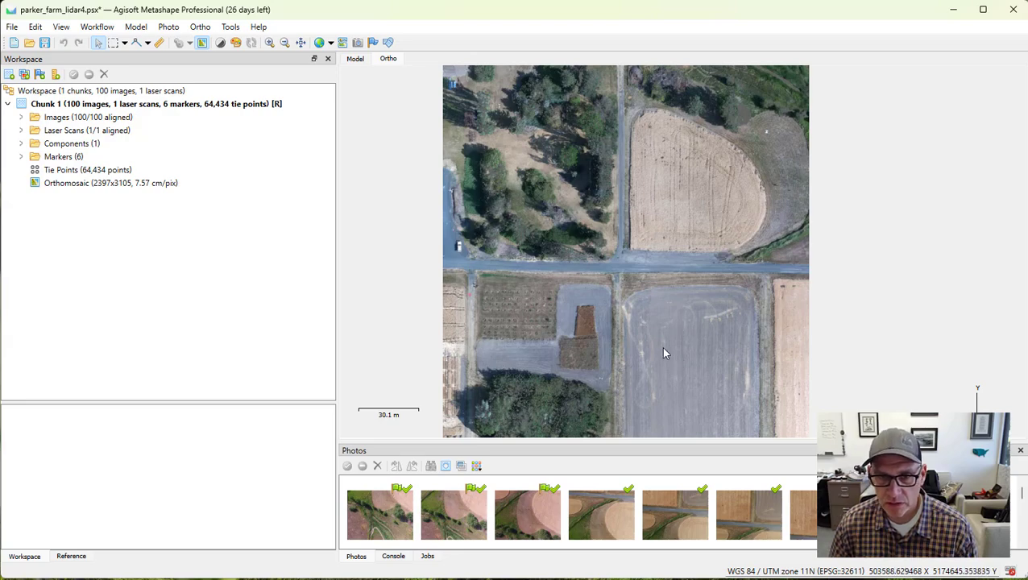
scroll(567, 255, "up", 10)
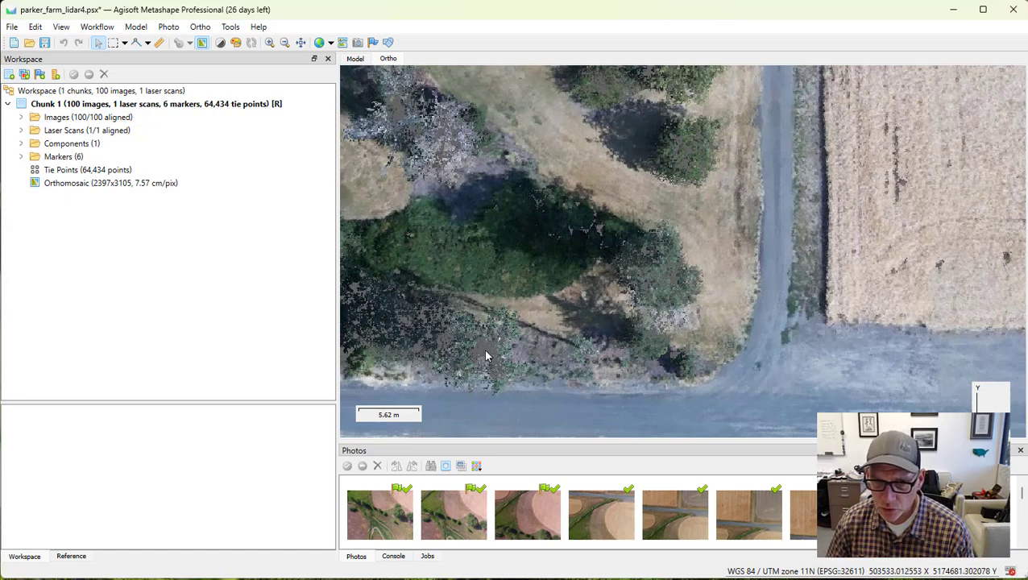
scroll(479, 352, "down", 8)
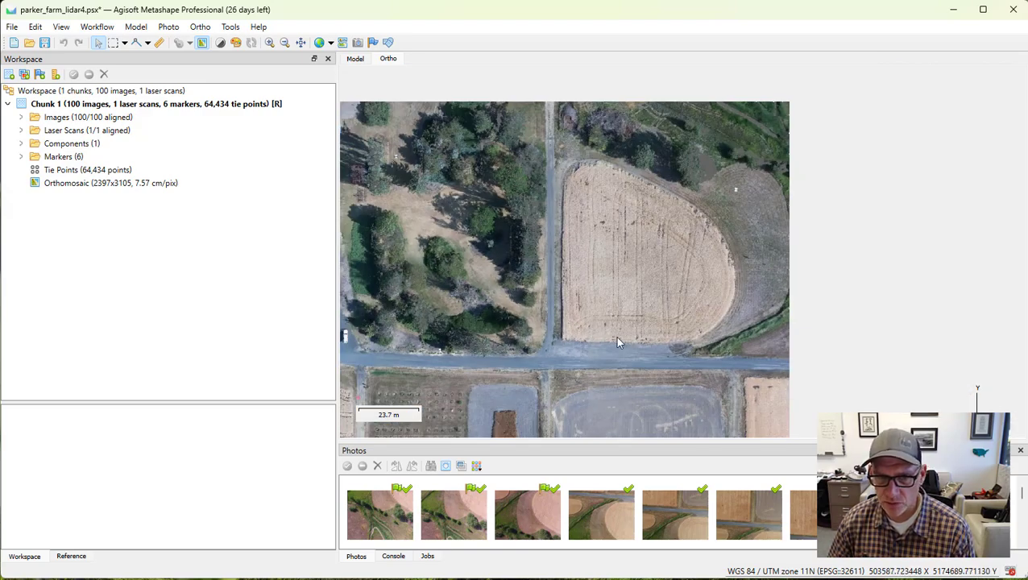
left_click_drag(615, 336, 722, 195)
left_click_drag(622, 403, 621, 387)
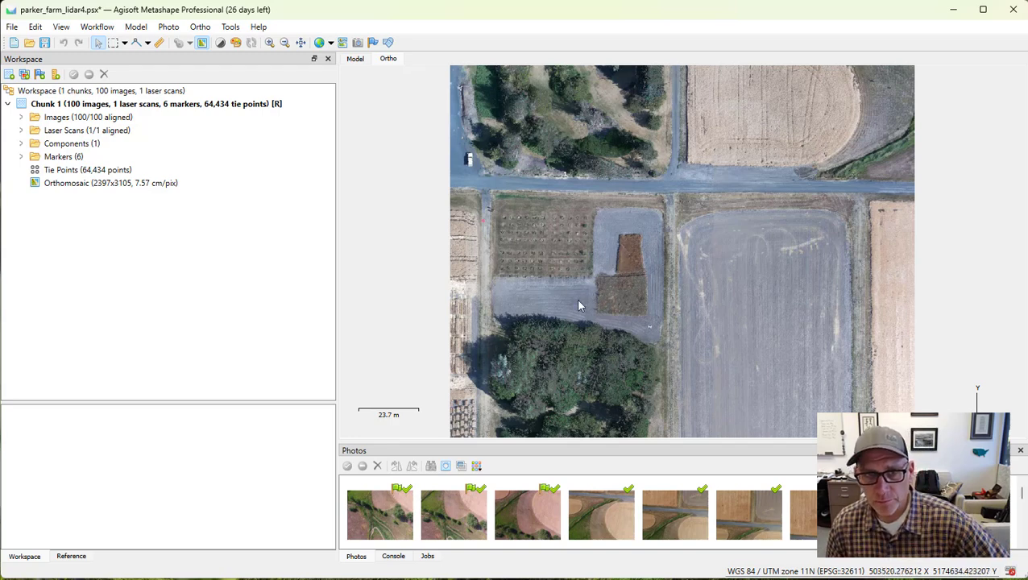
scroll(601, 323, "down", 1)
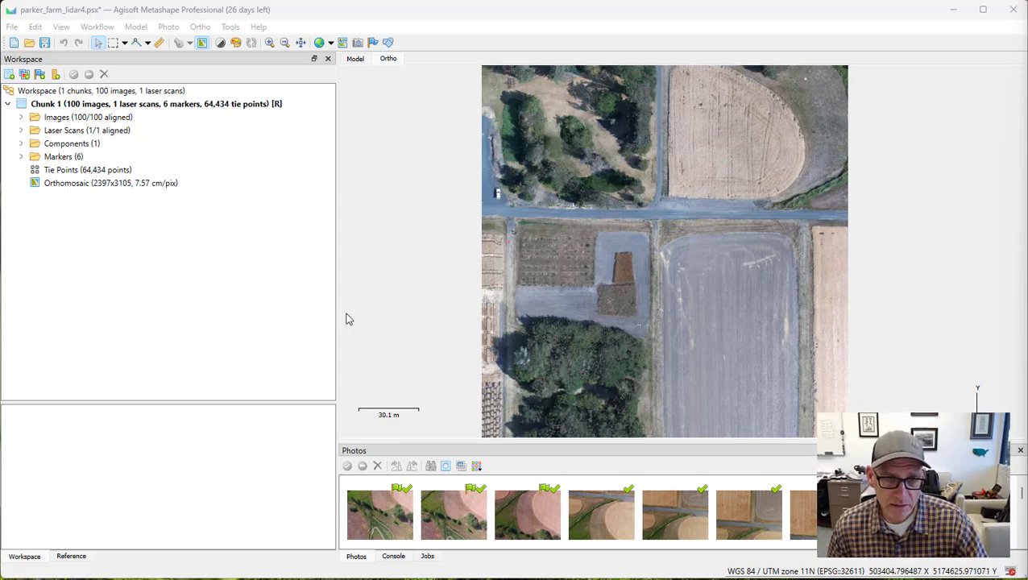
Build a Medium-quality photo point cloud, producing 9,250,198 points
left_click(98, 27)
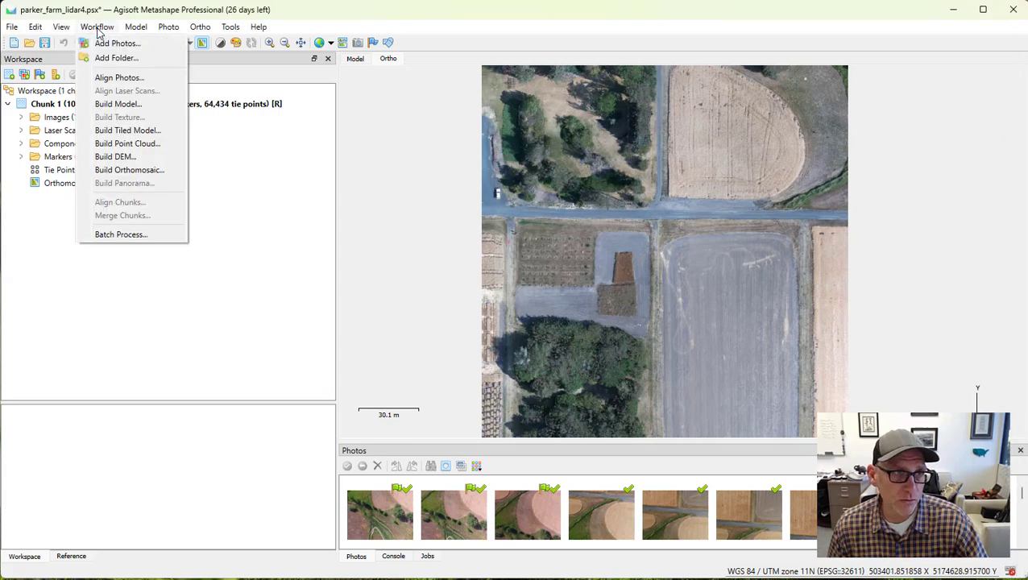
left_click(161, 147)
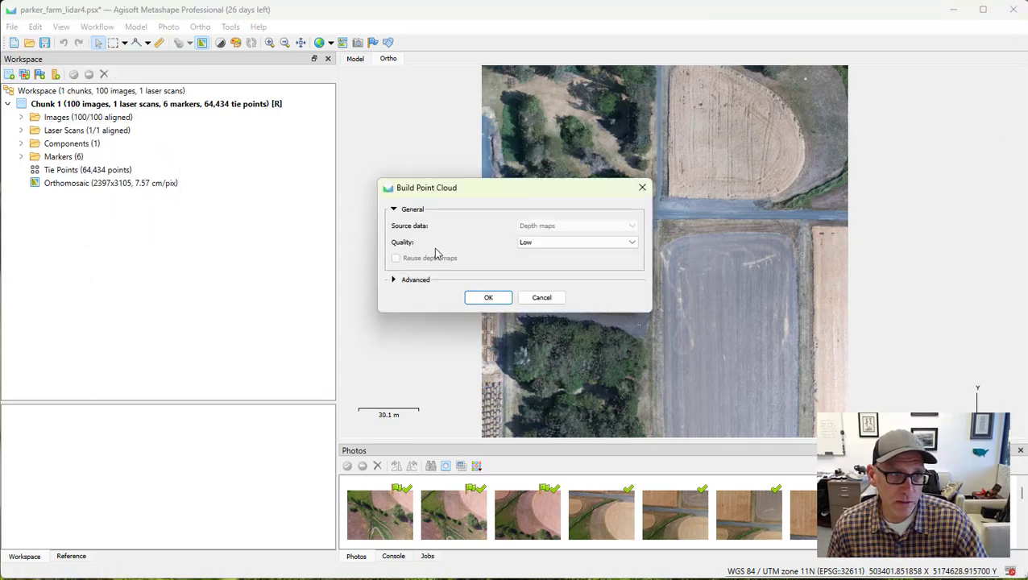
left_click(545, 251)
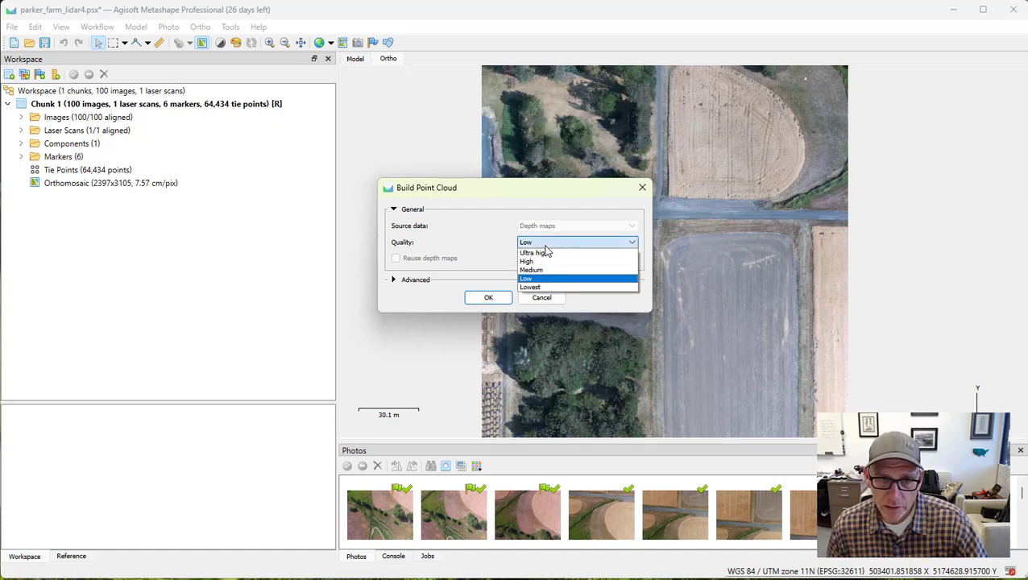
left_click(547, 270)
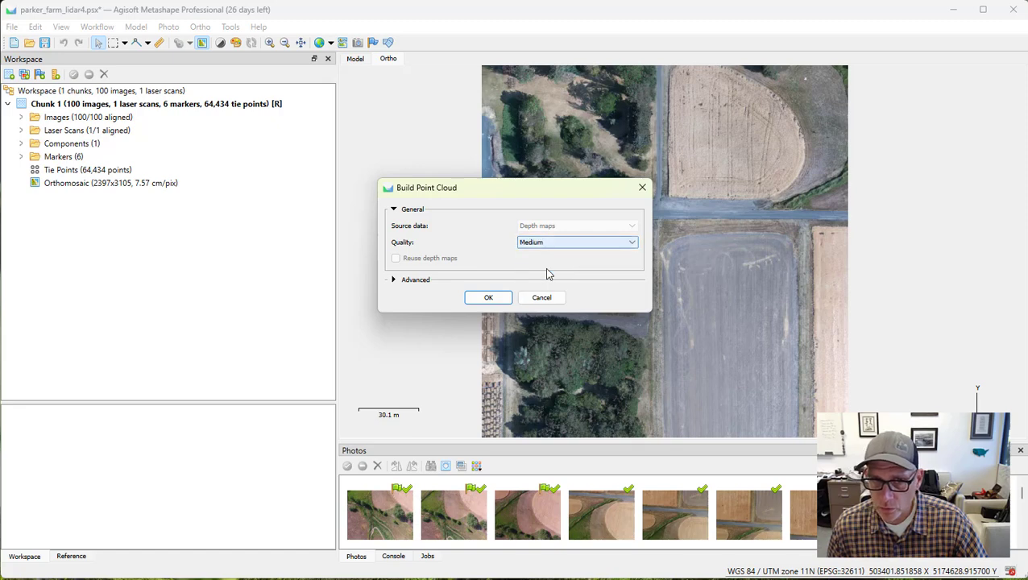
left_click(491, 299)
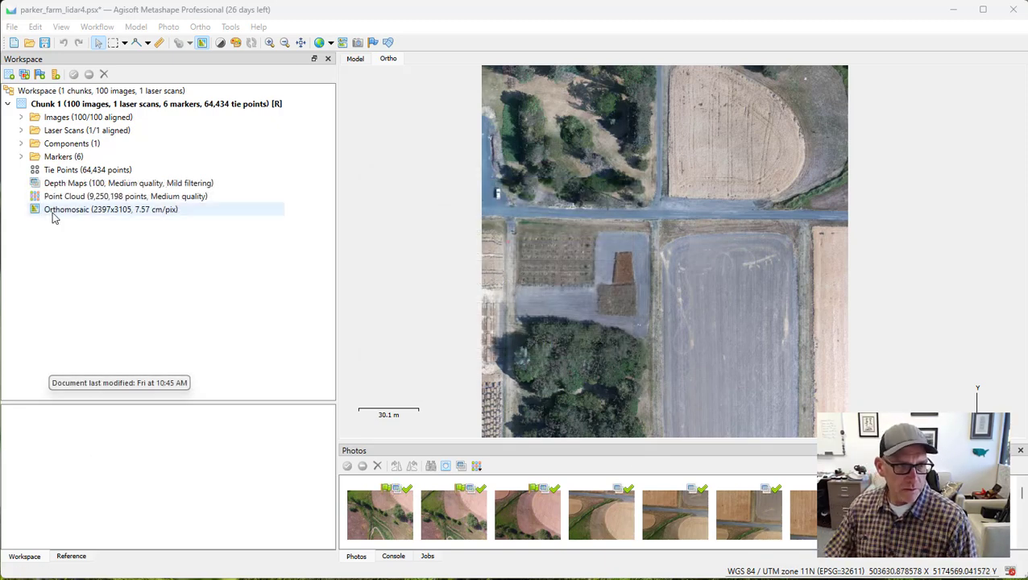
Hide the laser scans and show the photo point cloud in 3D in true colours
double_click(49, 197)
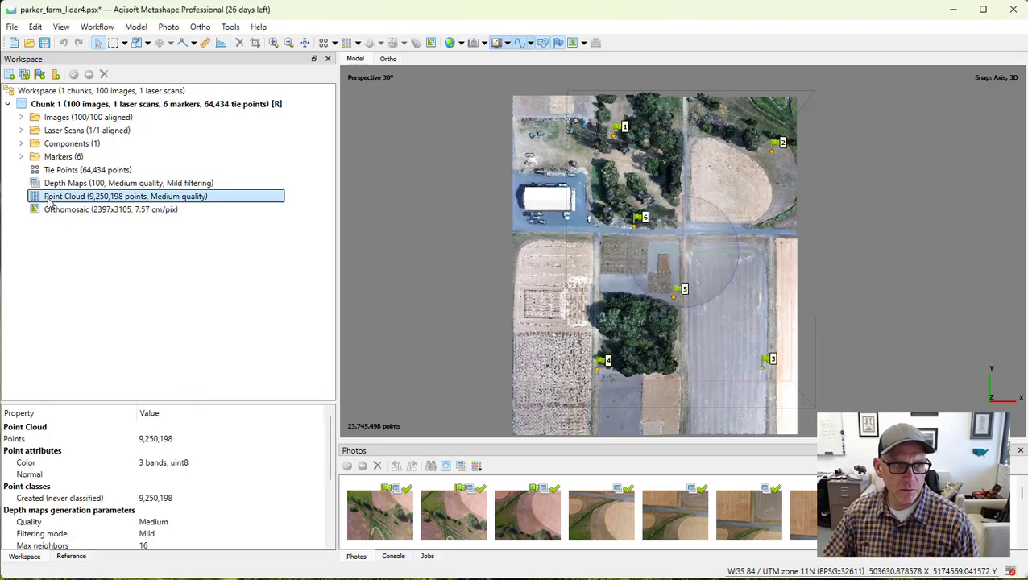
left_click(496, 43)
left_click(72, 200)
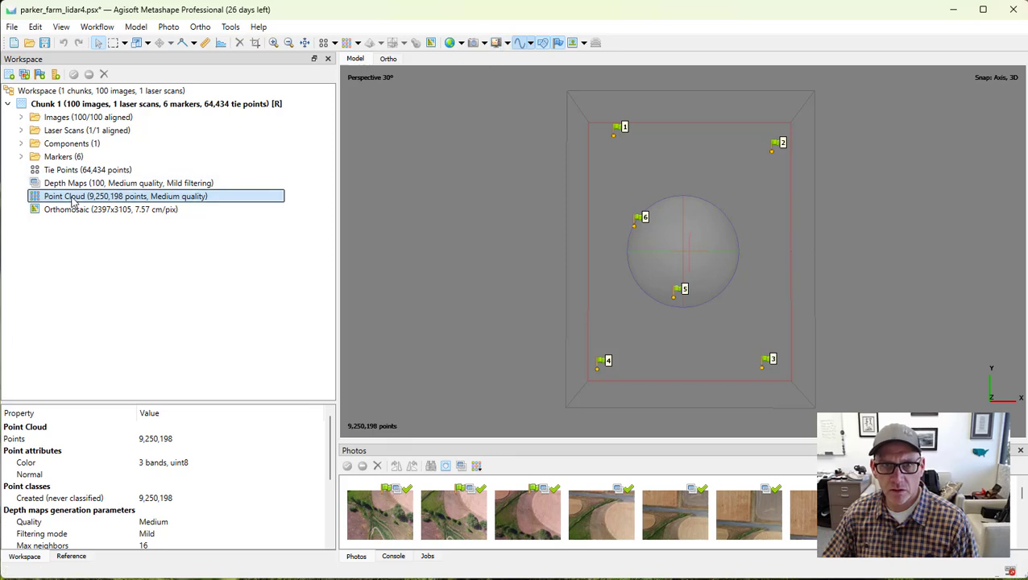
left_click(346, 42)
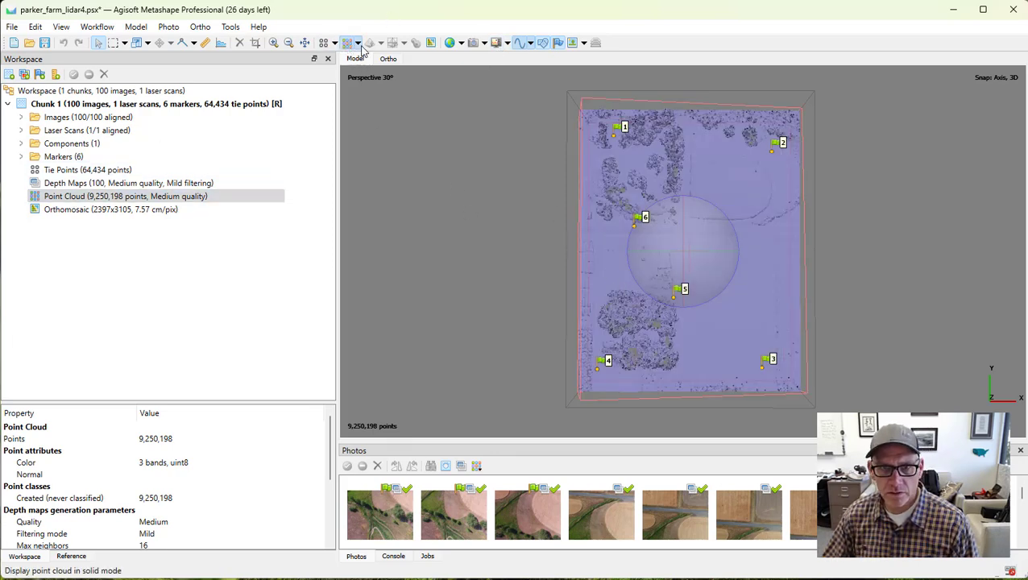
left_click(359, 45)
left_click(367, 74)
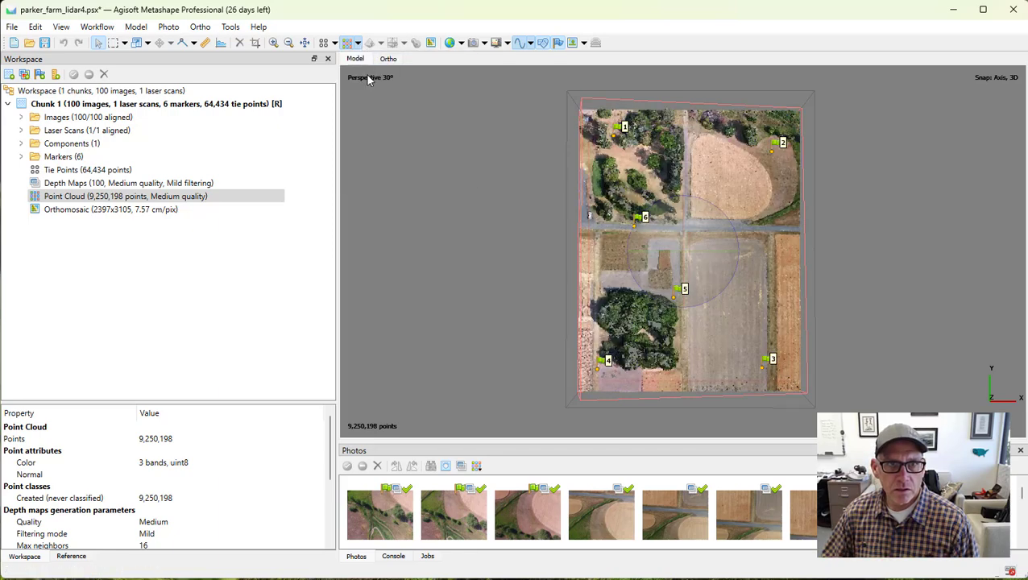
Tilt the view obliquely and bring the laser scan points back alongside the photo cloud
left_click_drag(681, 280, 621, 312)
scroll(615, 317, "up", 4)
right_click_drag(615, 317, 645, 260)
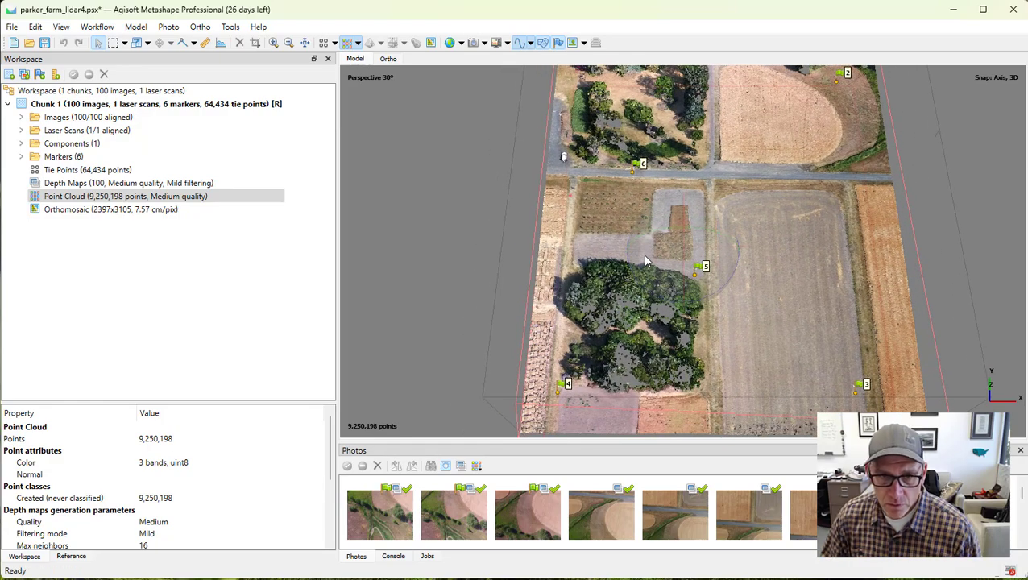
scroll(651, 293, "up", 2)
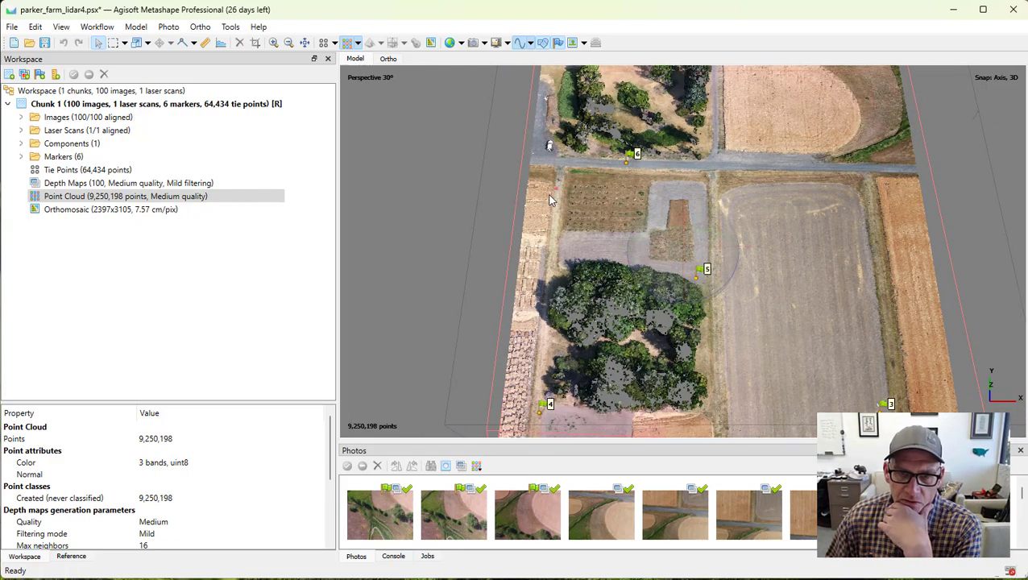
left_click(495, 44)
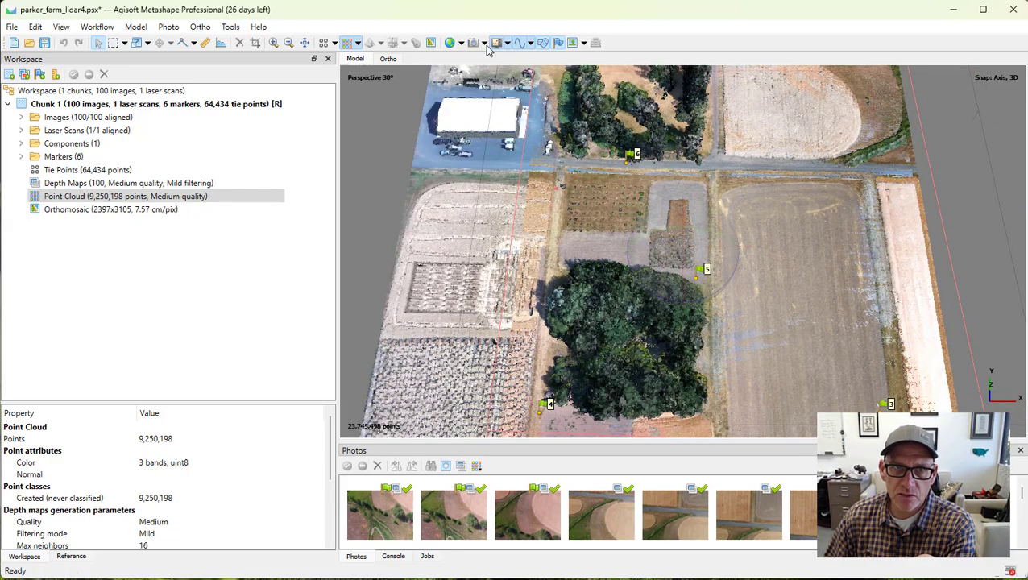
left_click(346, 44)
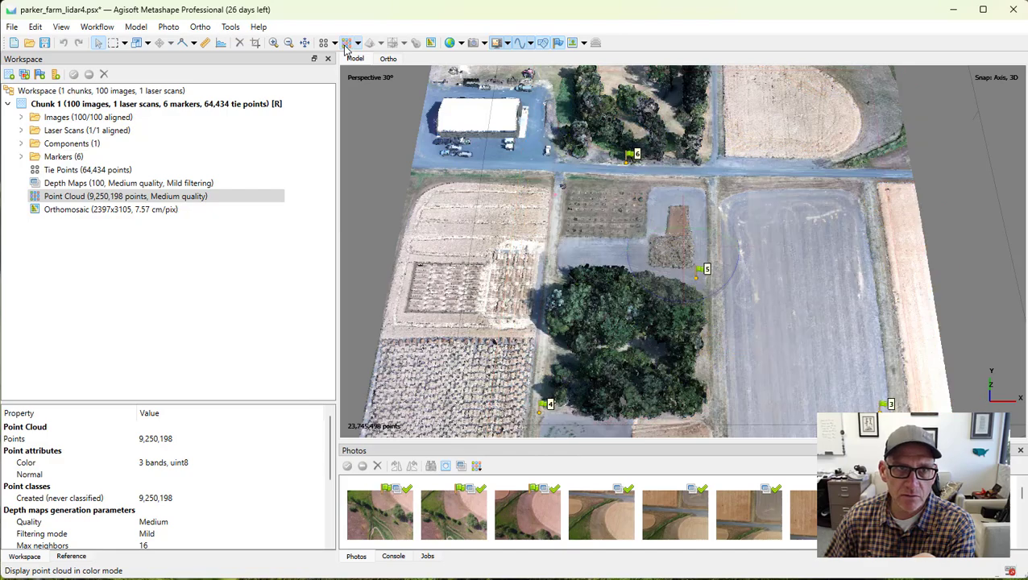
left_click(346, 44)
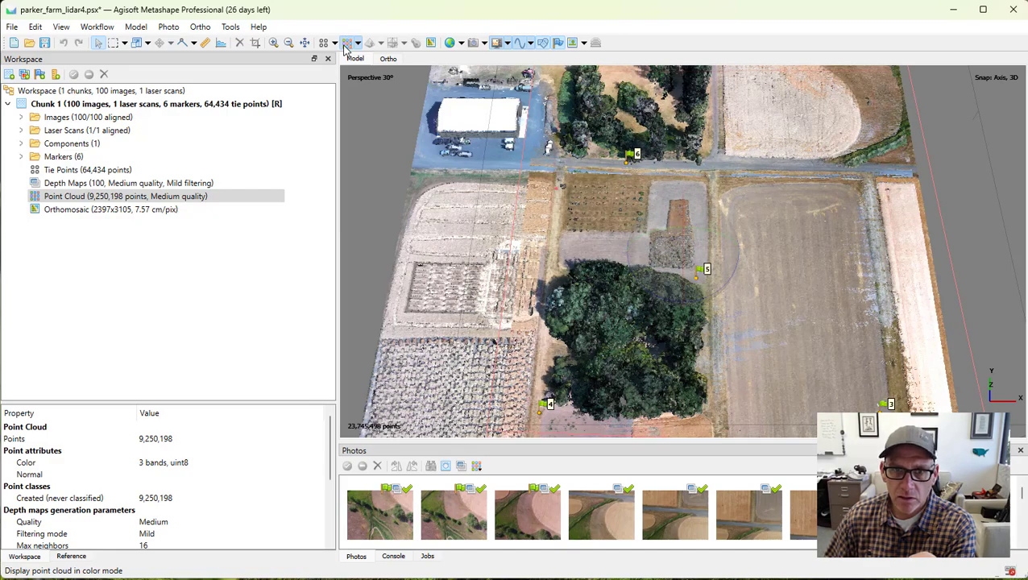
Hide the laser scans and tilt overhead, leaving only the 9,250,198-point photo cloud
left_click(347, 44)
left_click(347, 44)
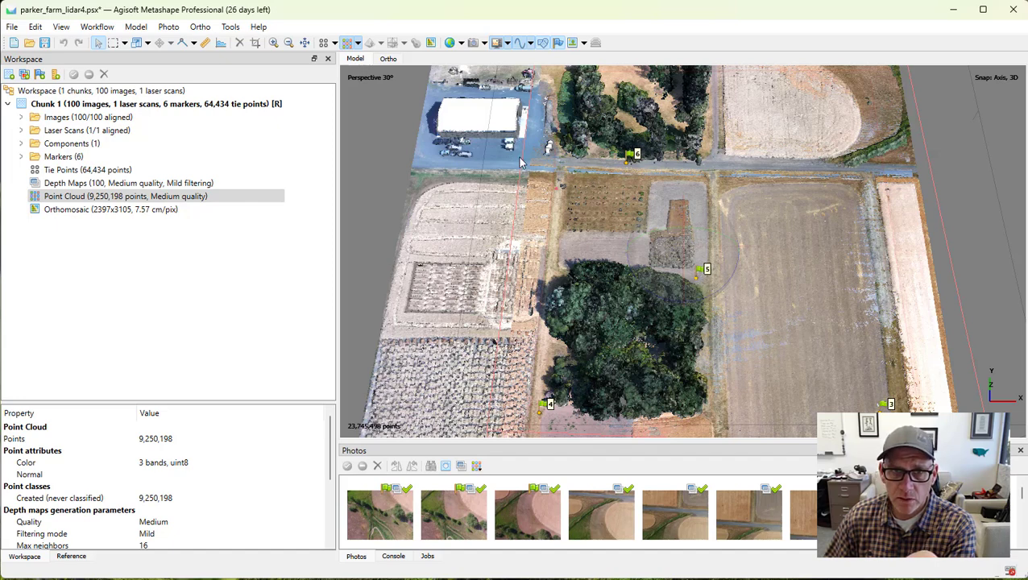
scroll(646, 342, "up", 5)
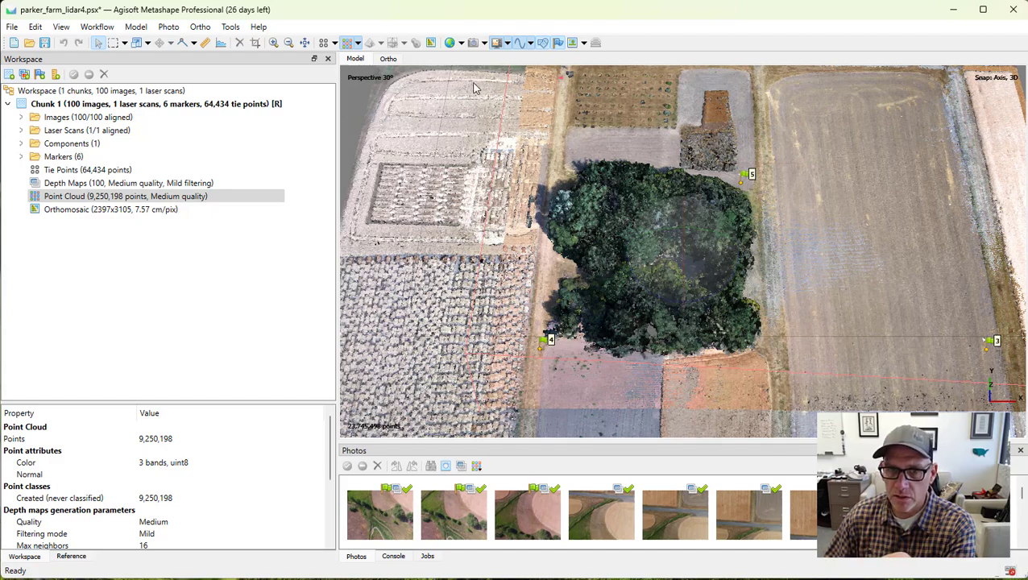
left_click(496, 43)
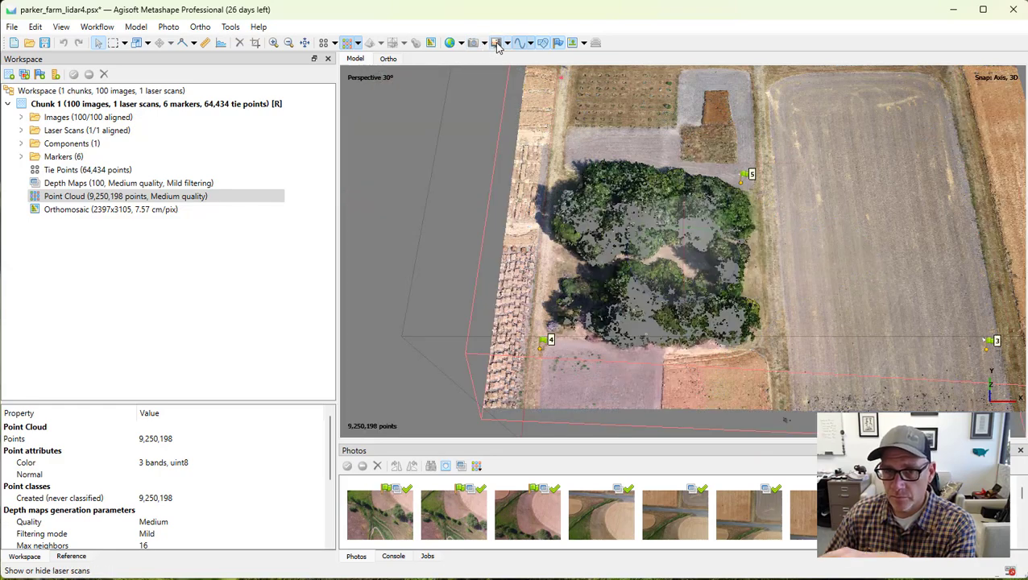
left_click_drag(687, 232, 668, 282)
Reset to a top-down view and zoom over the trees and road
key("0")
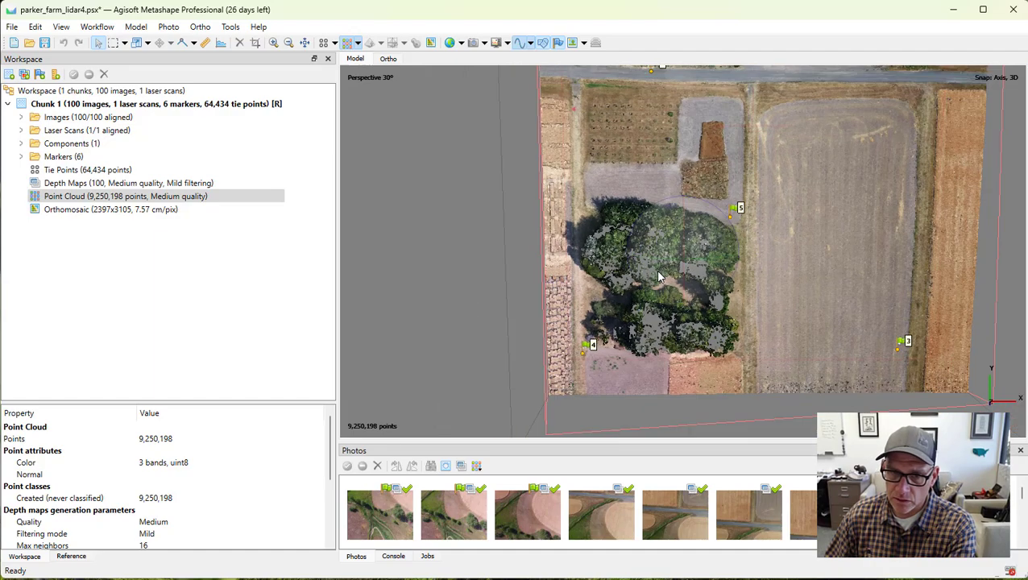
scroll(685, 277, "up", 3)
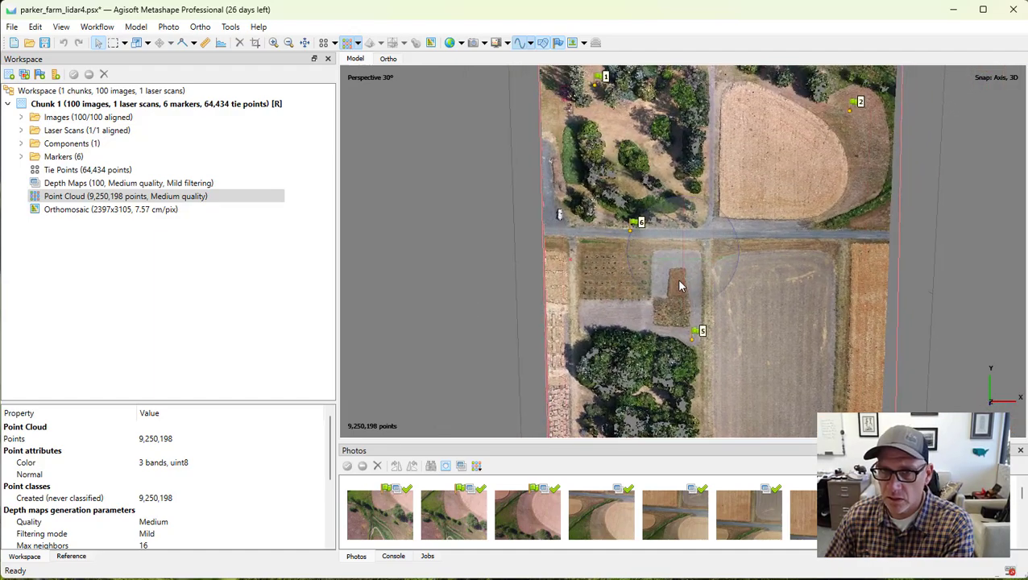
scroll(681, 274, "up", 2)
scroll(682, 217, "up", 3)
scroll(679, 211, "up", 2)
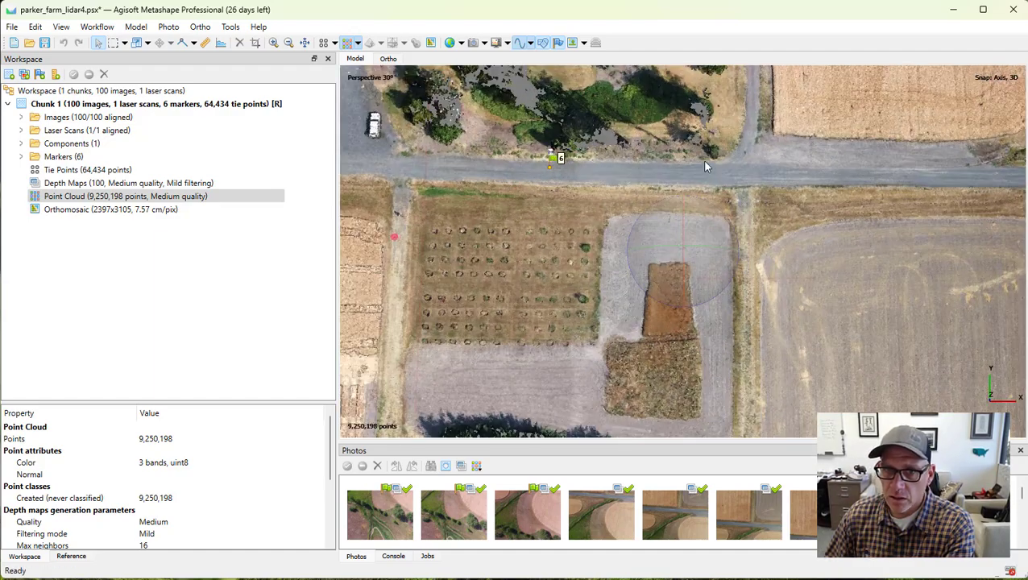
mouse_move(702, 160)
right_mouse_down()
mouse_move(668, 277)
mouse_move(653, 268)
right_mouse_up()
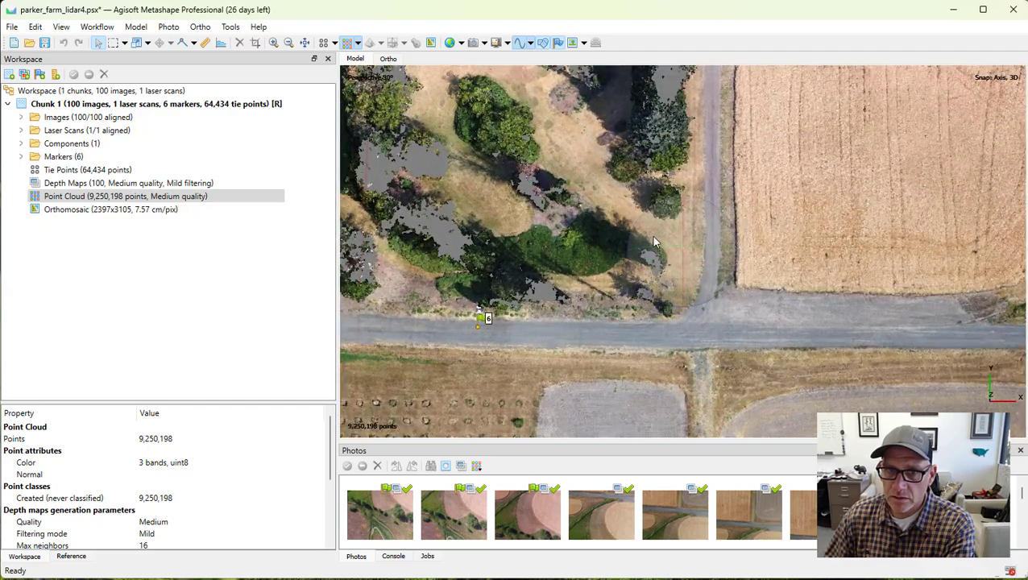
right_click_drag(590, 278, 488, 256)
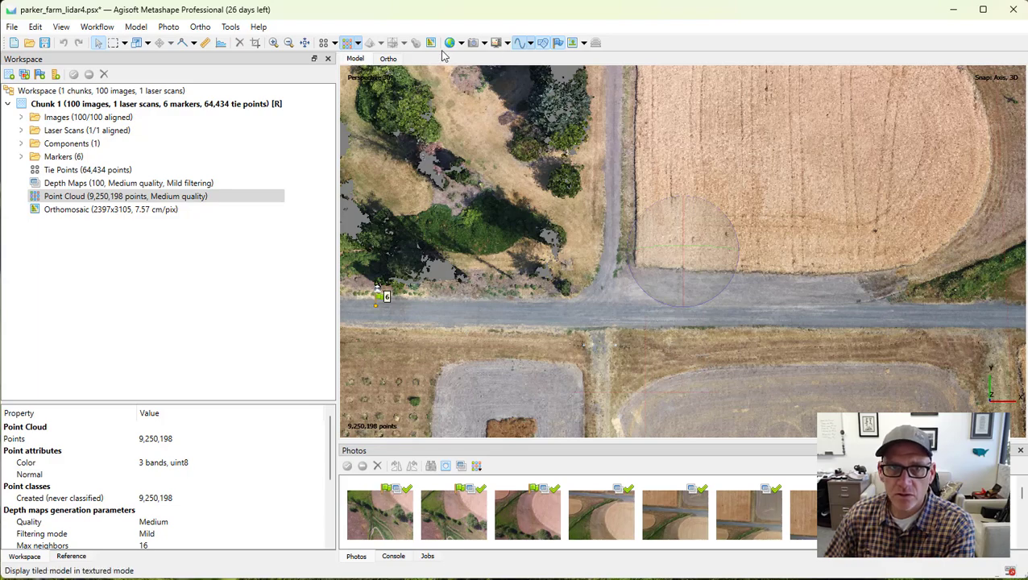
Compare against the laser scans, inspect the photo cloud's gaps under the trees, and select Point Cloud
left_click(496, 44)
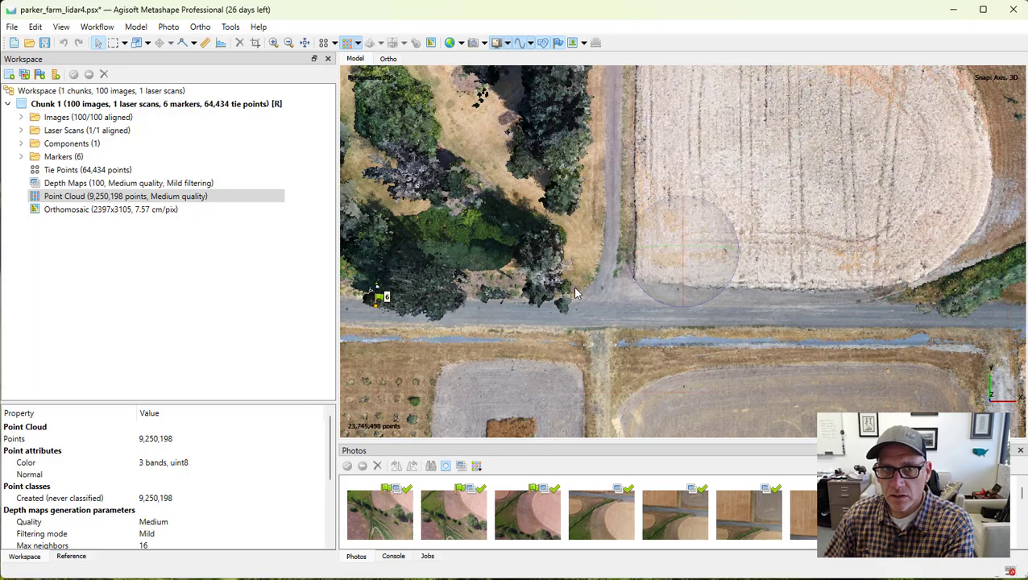
left_click_drag(681, 286, 672, 263)
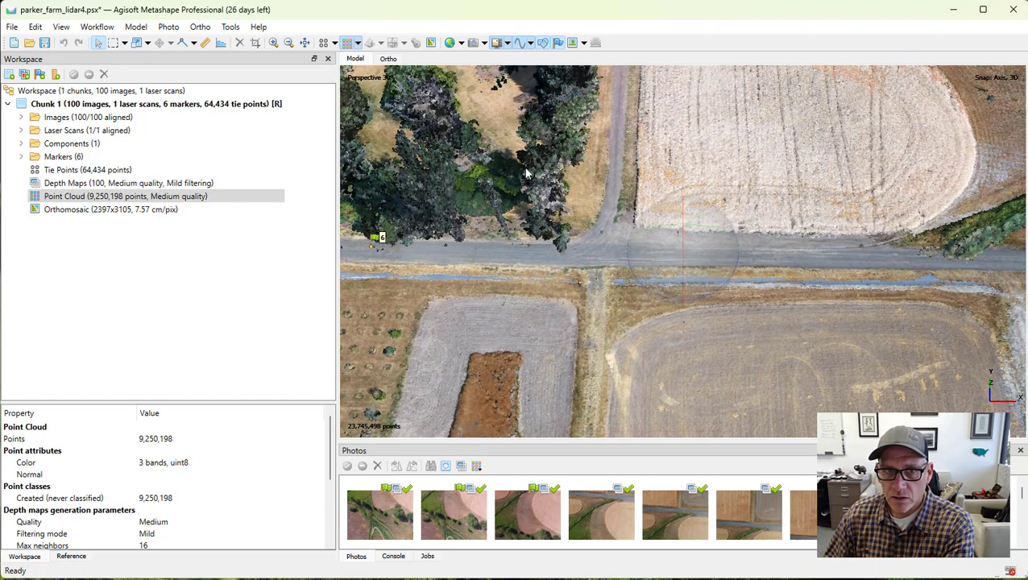
left_click(497, 43)
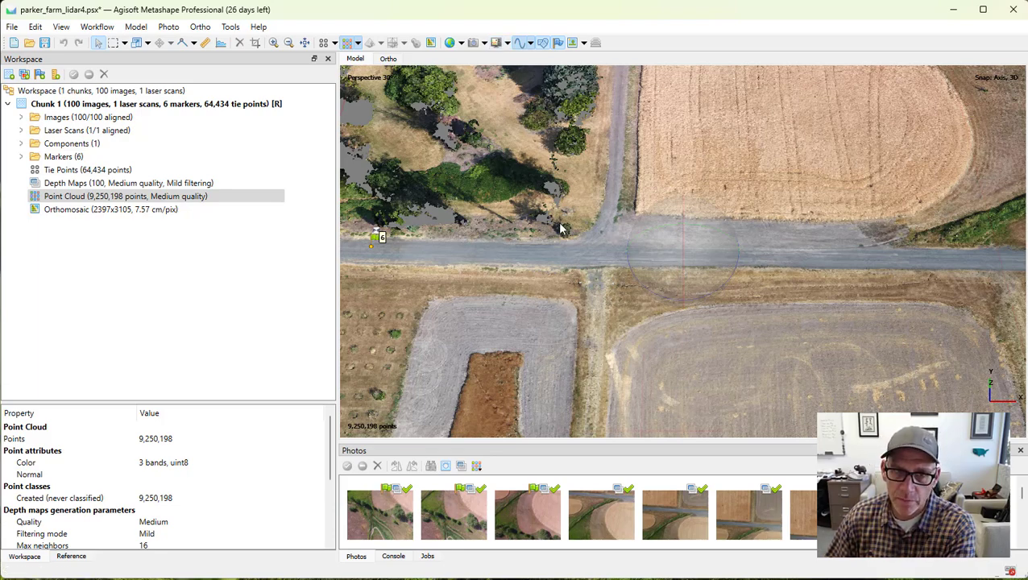
right_click_drag(561, 229, 590, 277)
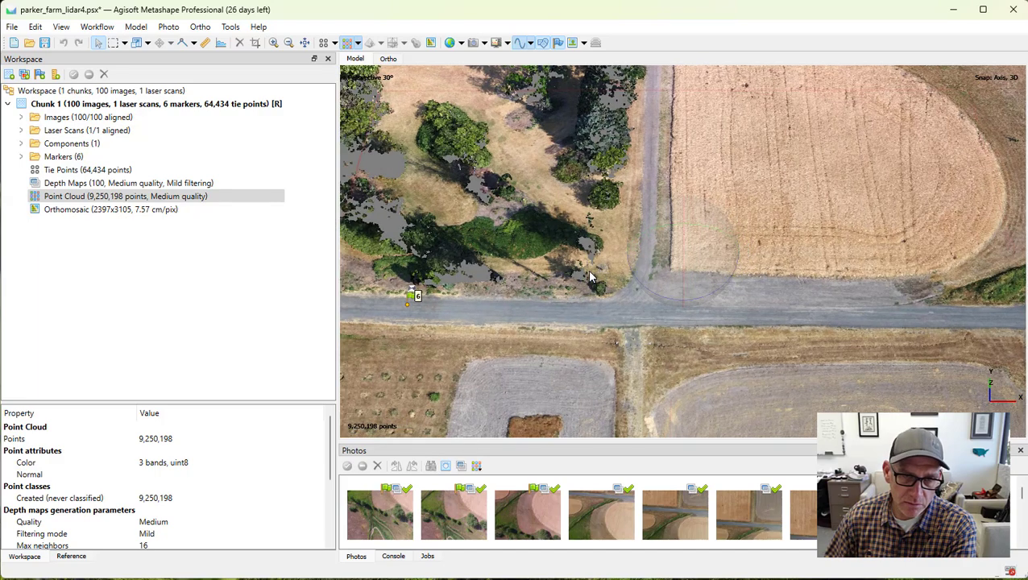
right_click_drag(590, 276, 599, 283)
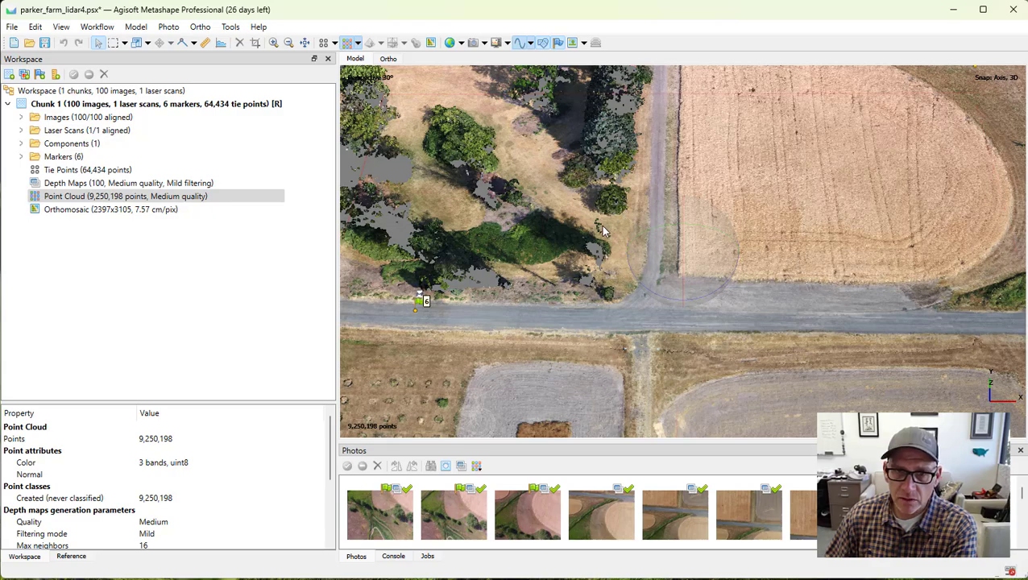
mouse_move(681, 250)
left_mouse_down()
mouse_move(668, 295)
mouse_move(530, 272)
mouse_move(698, 268)
mouse_move(668, 272)
mouse_move(684, 280)
mouse_move(675, 277)
left_mouse_up()
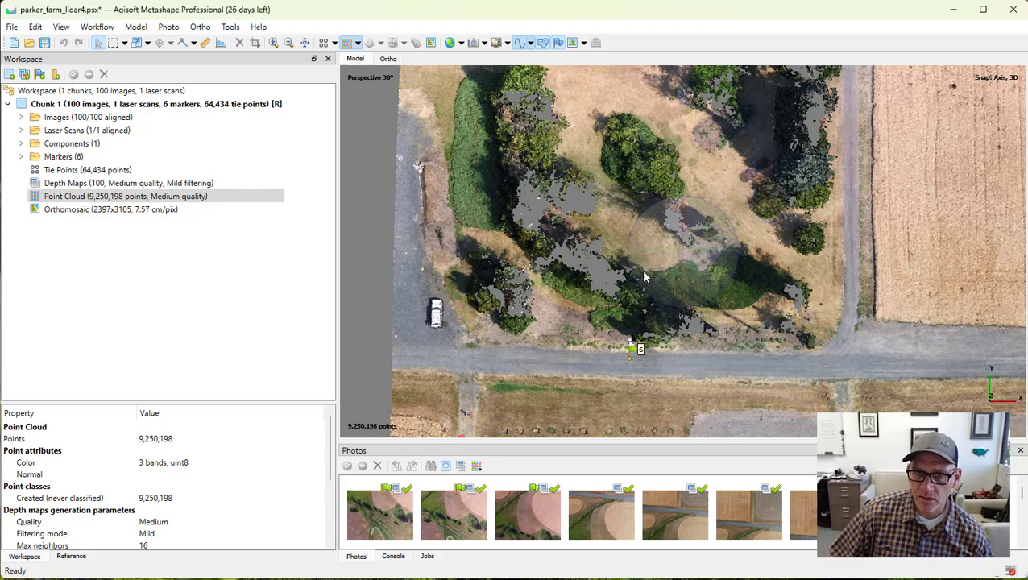
scroll(657, 260, "down", 3)
scroll(658, 260, "up", 2)
mouse_move(737, 263)
left_mouse_down()
mouse_move(796, 280)
mouse_move(720, 263)
mouse_move(735, 261)
left_mouse_up()
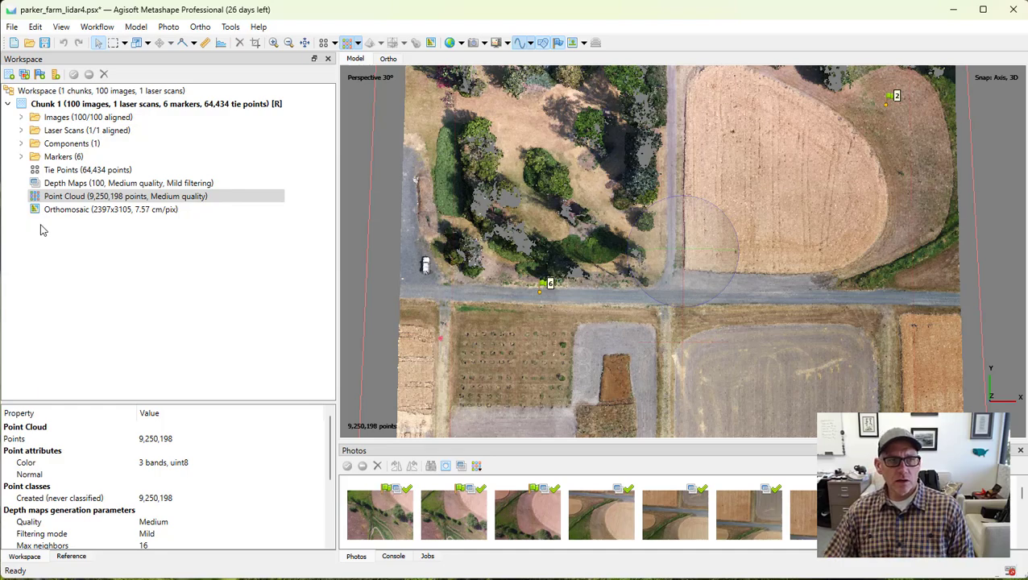
left_click(60, 199)
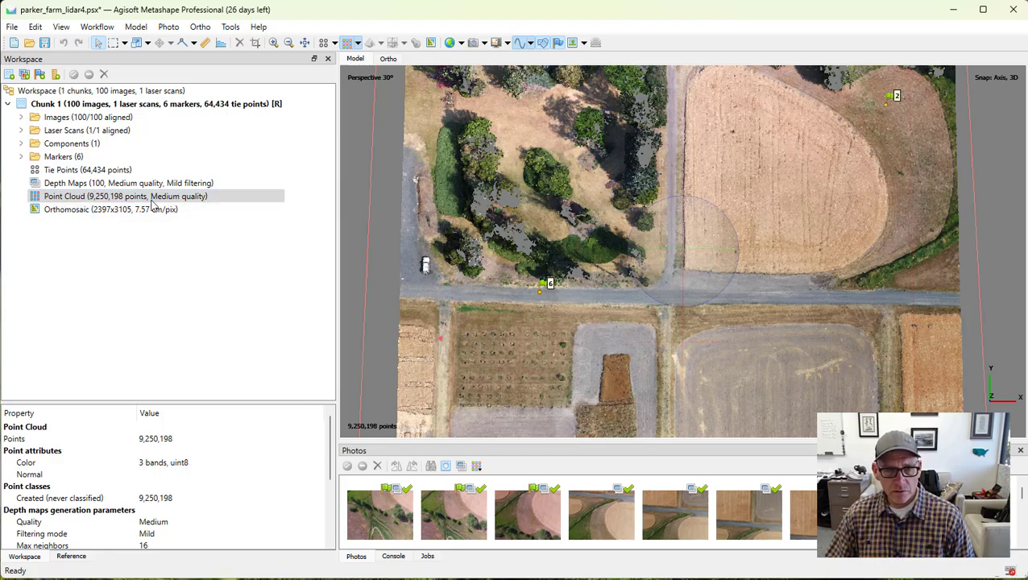
Build a DEM from the point cloud in WGS 84 / UTM zone 11N
right_click(92, 199)
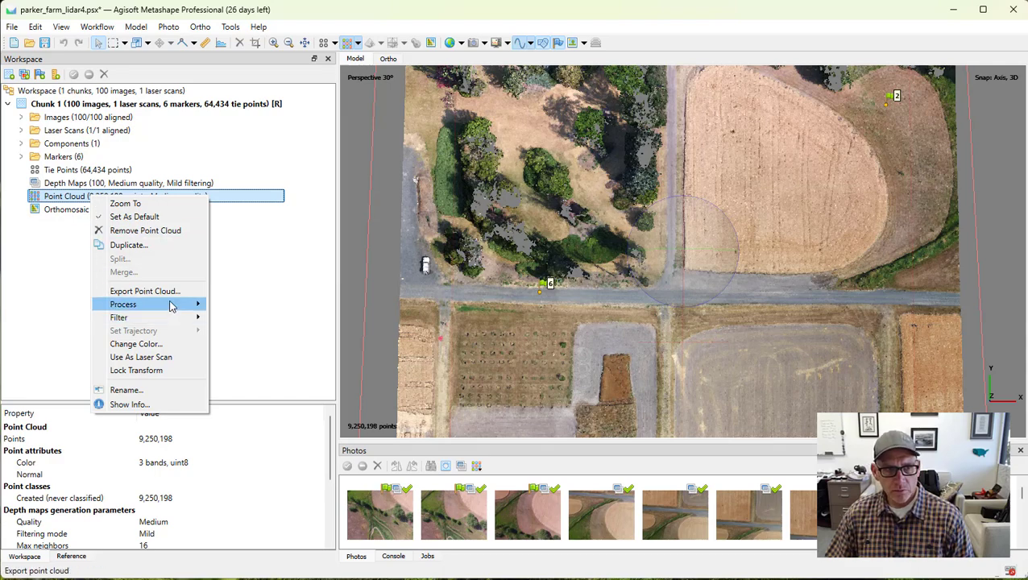
mouse_move(172, 307)
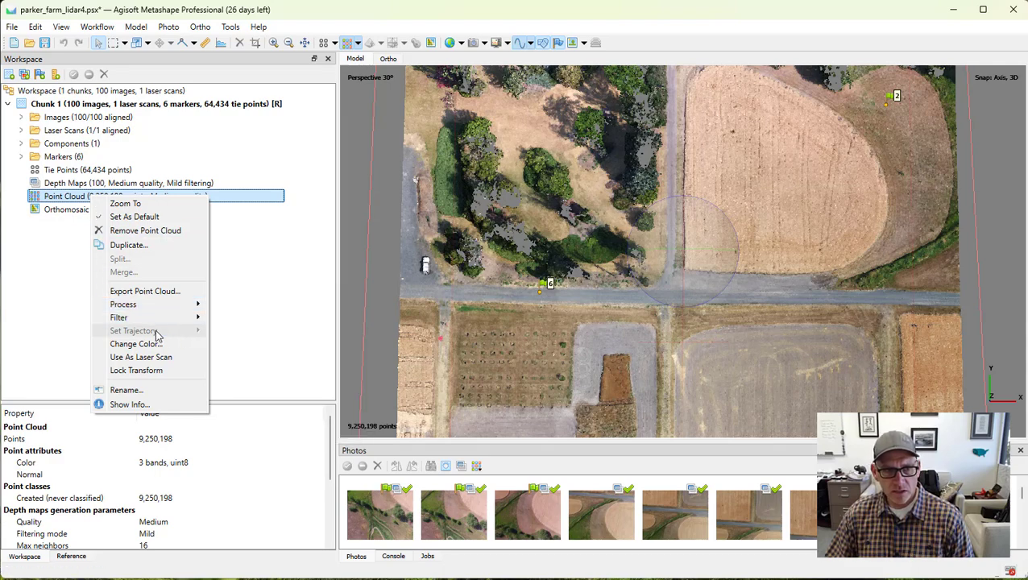
left_click(48, 292)
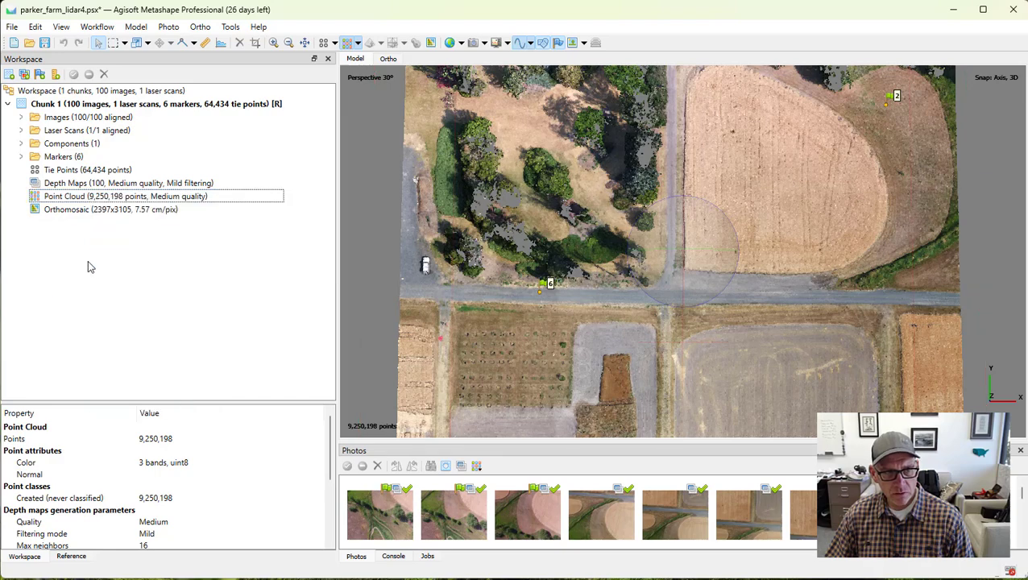
left_click(97, 27)
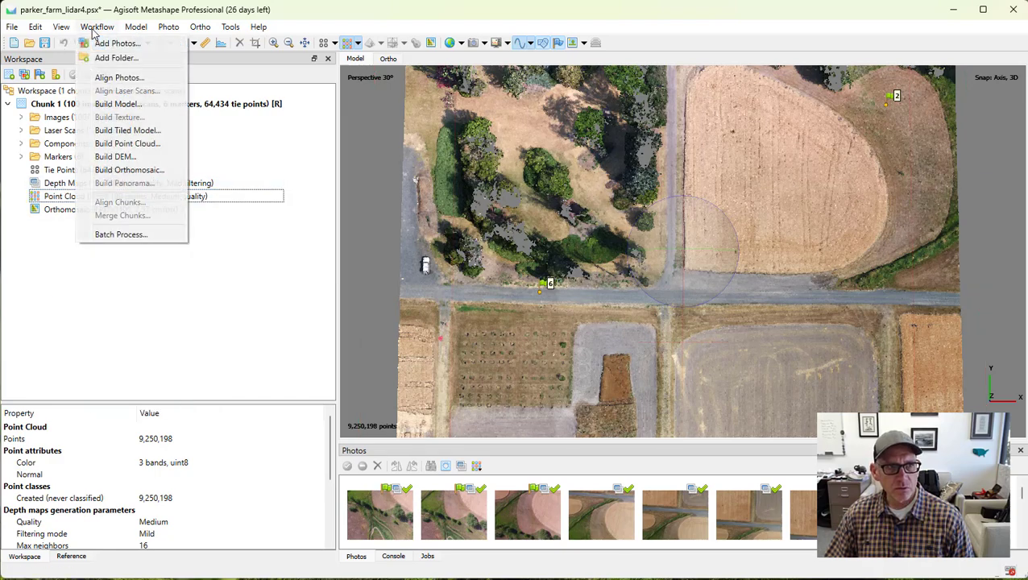
left_click(127, 156)
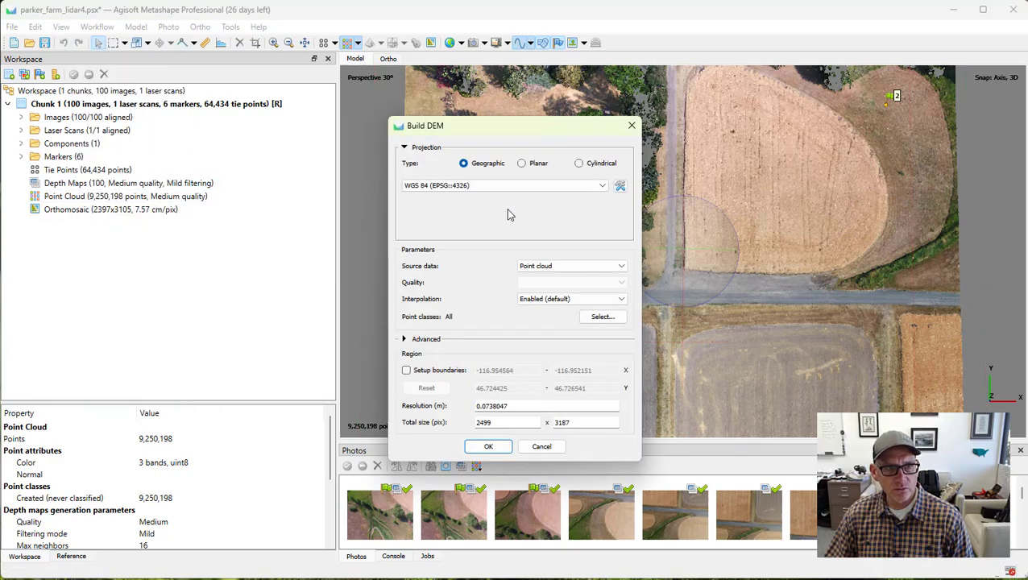
left_click(500, 185)
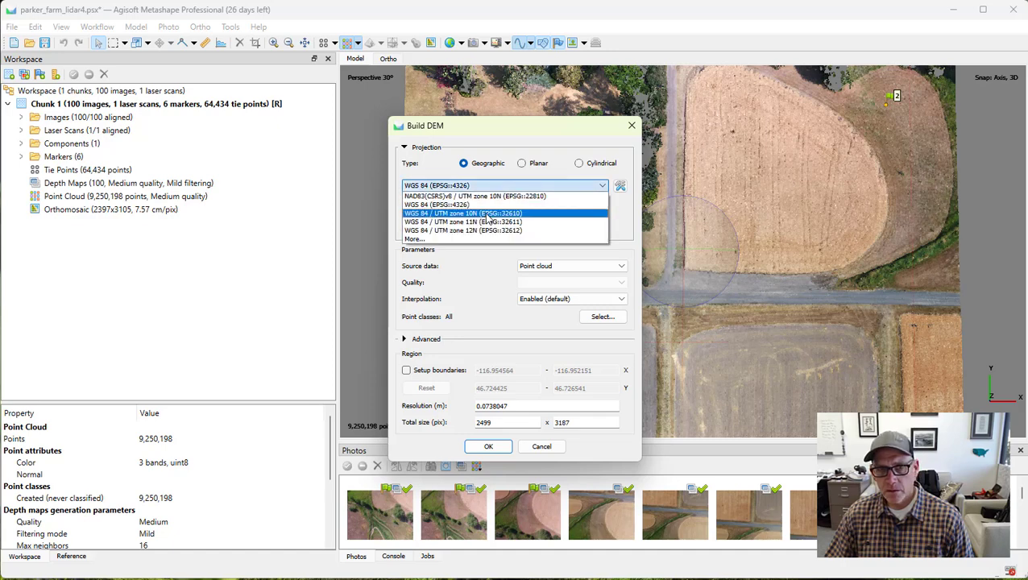
left_click(487, 223)
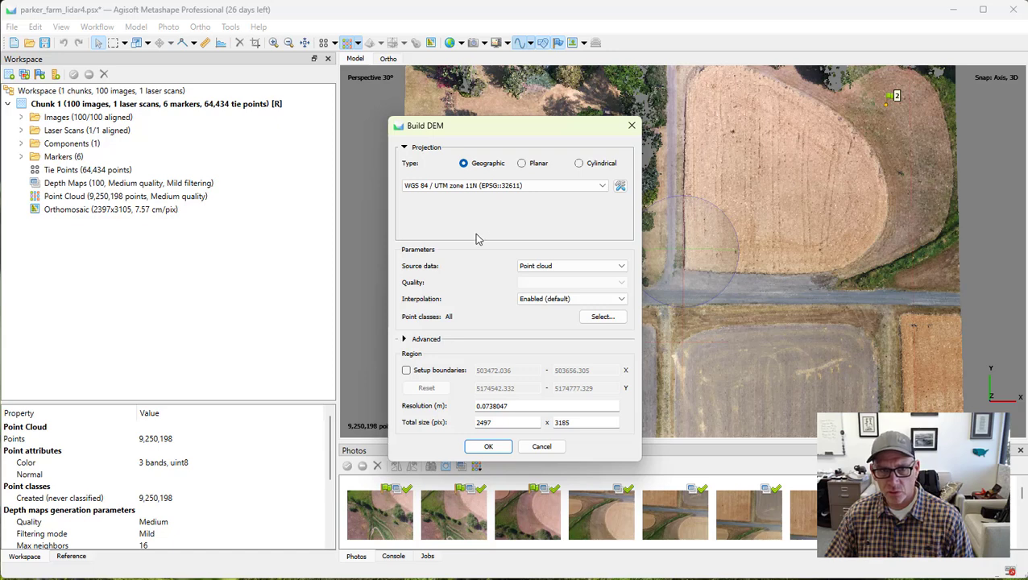
left_click(568, 268)
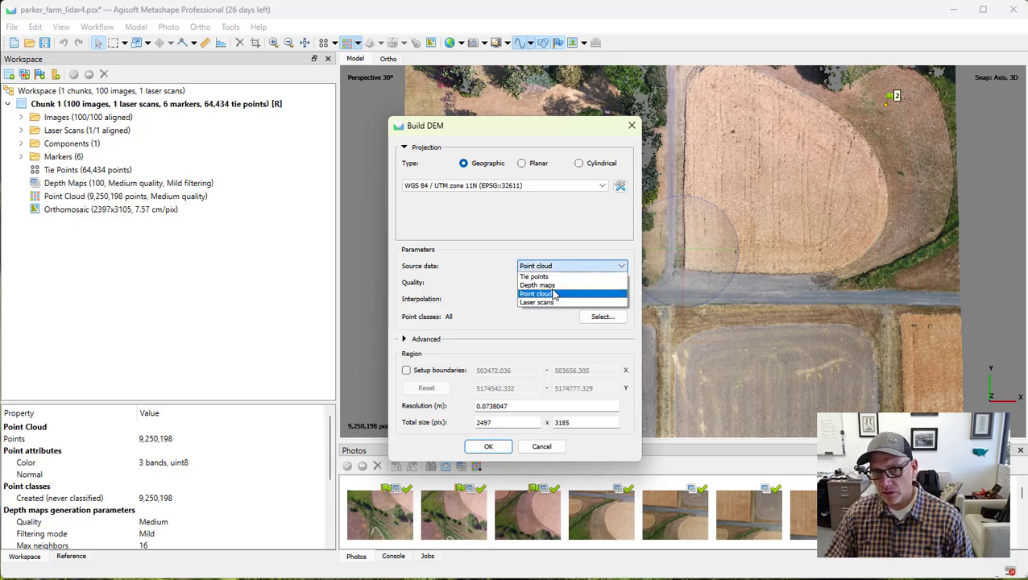
left_click(548, 293)
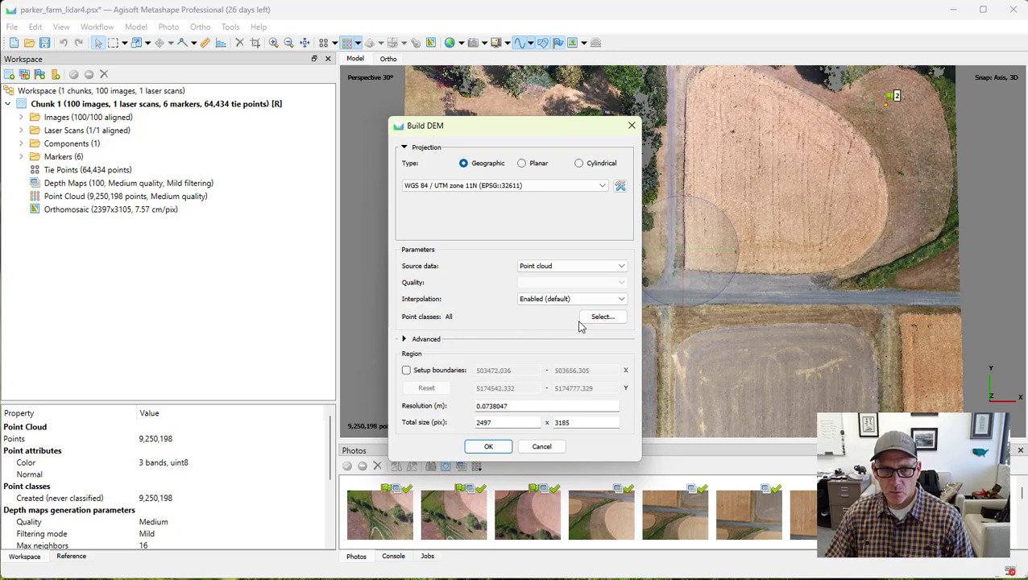
left_click(488, 447)
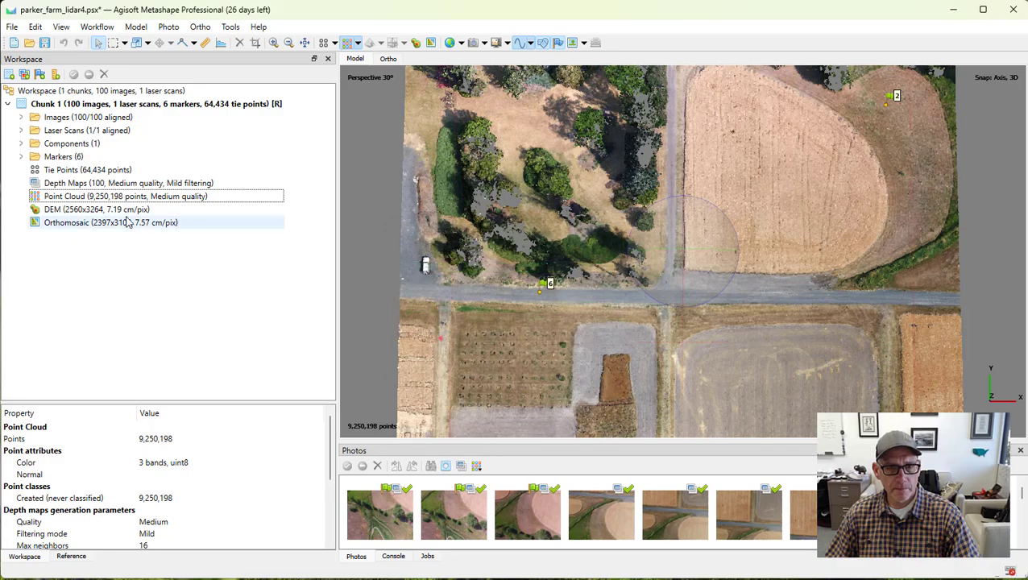
Display the new DEM and rename it to Photo DSM
double_click(117, 211)
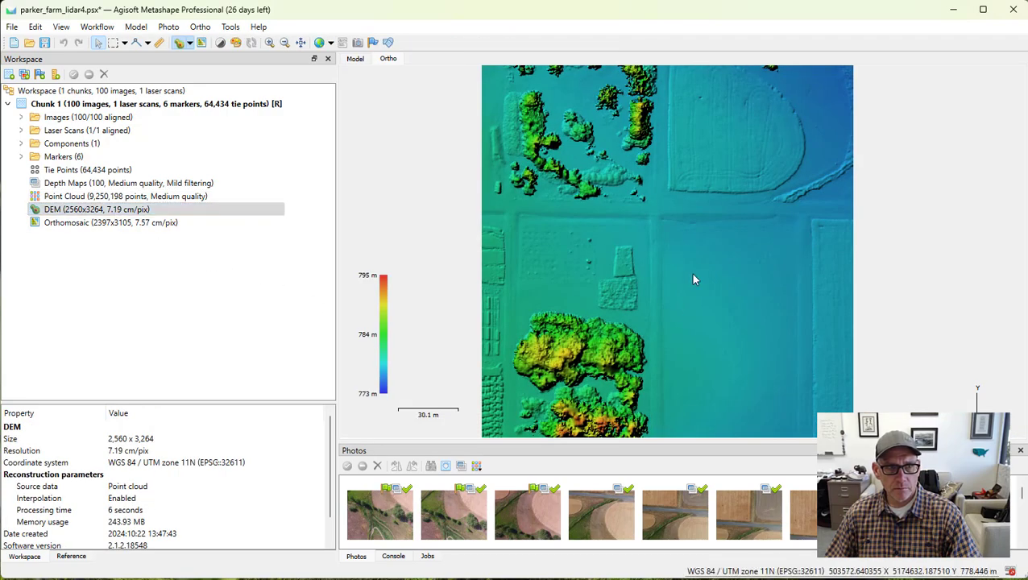
left_click(105, 211)
right_click(105, 211)
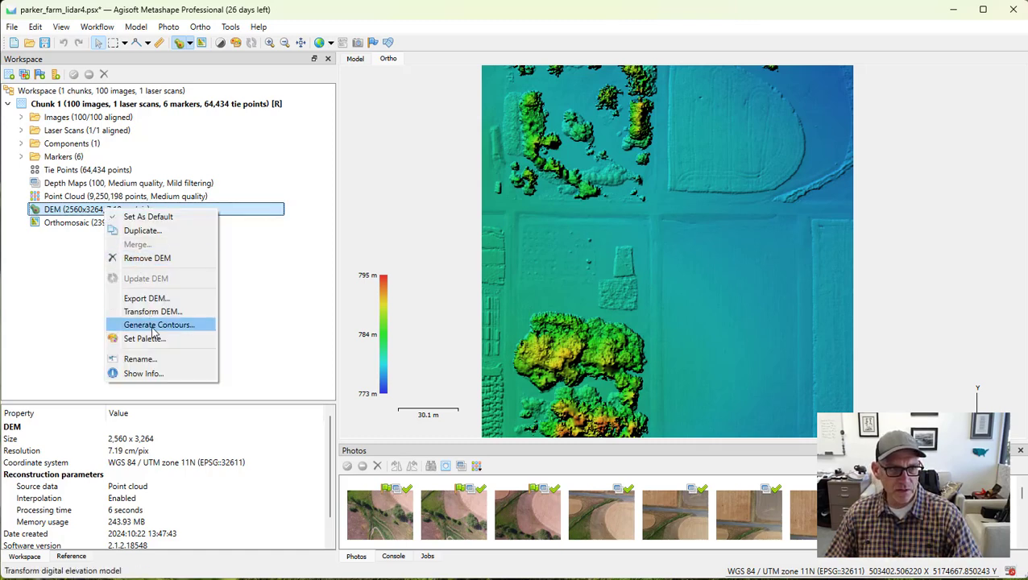
left_click(152, 365)
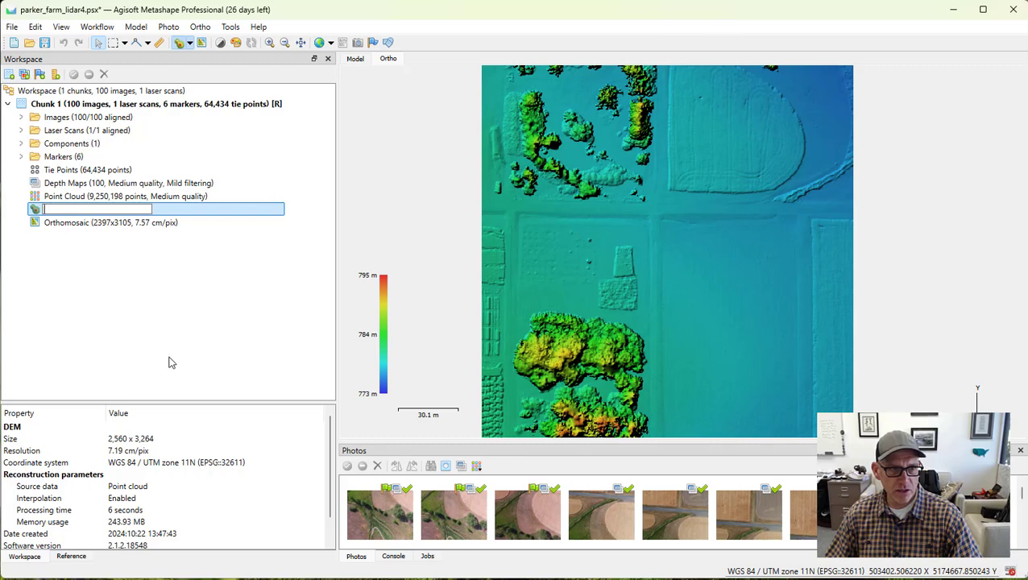
type("Photo DSM")
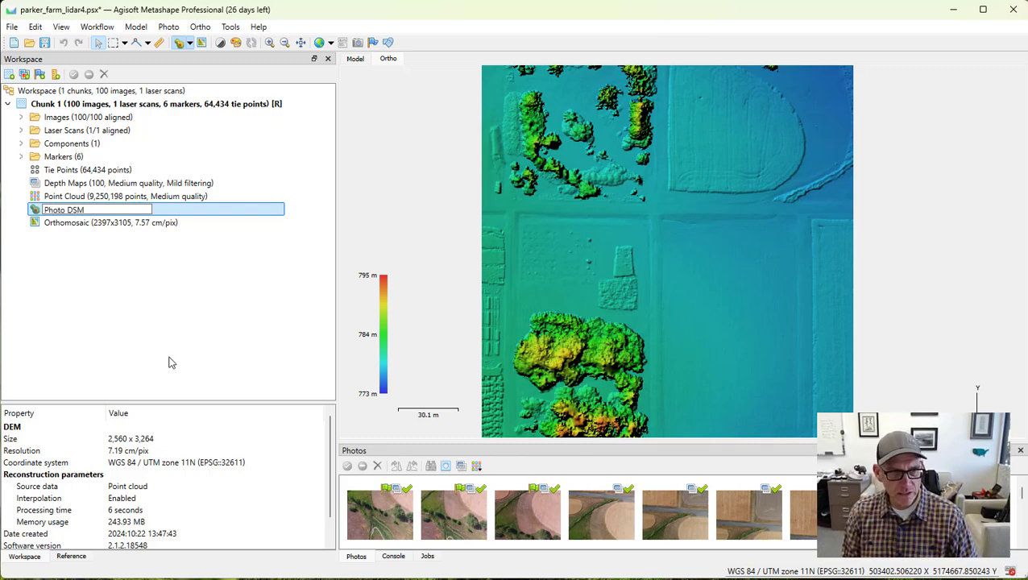
key("Return")
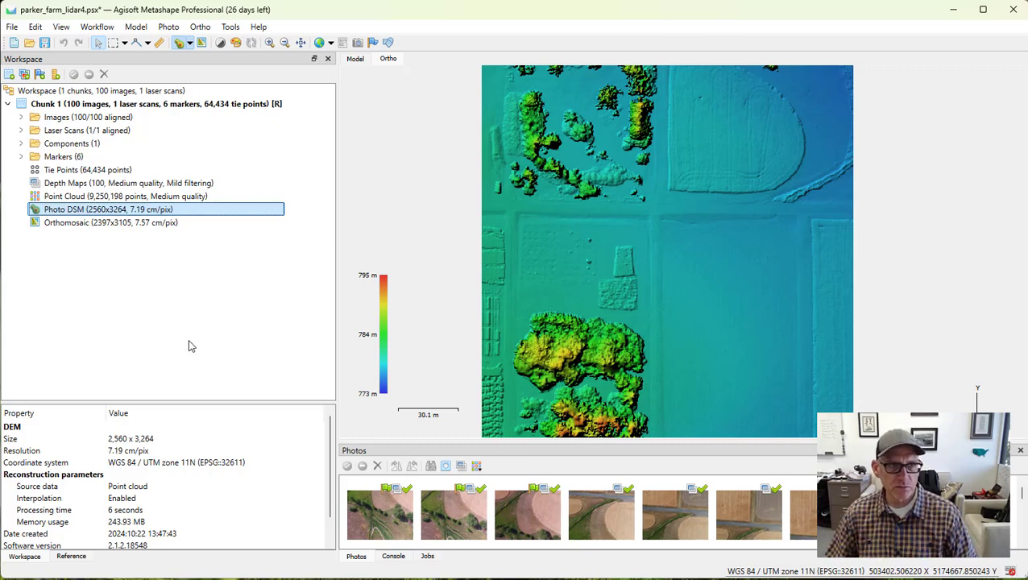
left_click(91, 29)
Build a second DEM from the laser scans in WGS 84 / UTM zone 11N
left_click(125, 157)
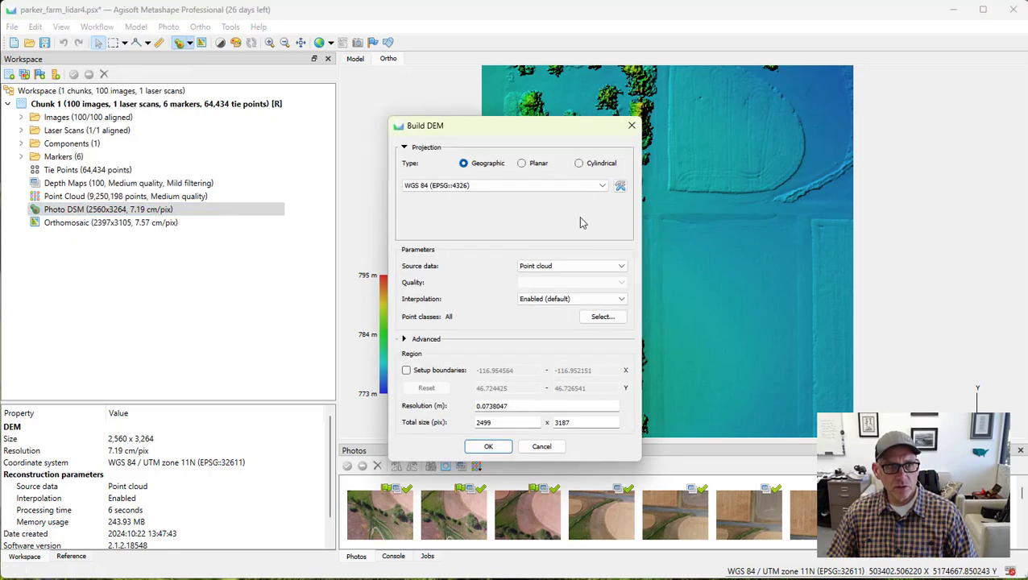
left_click(542, 190)
left_click(536, 222)
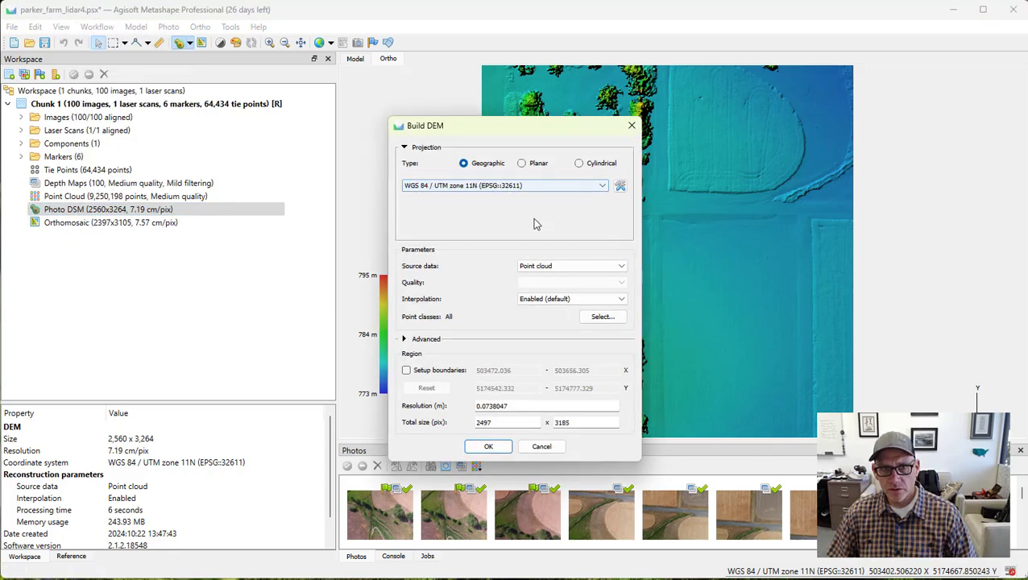
left_click(554, 266)
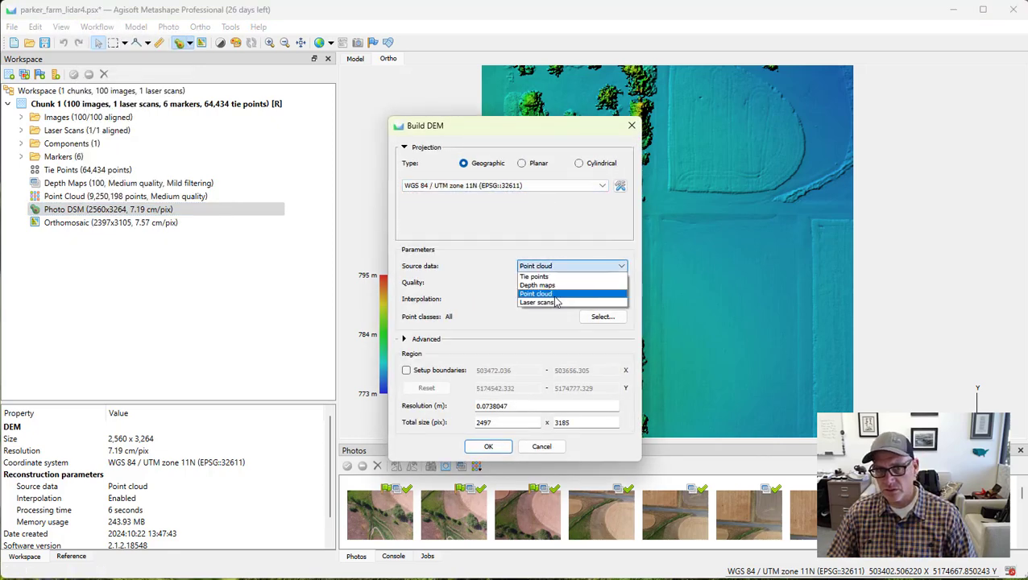
left_click(538, 303)
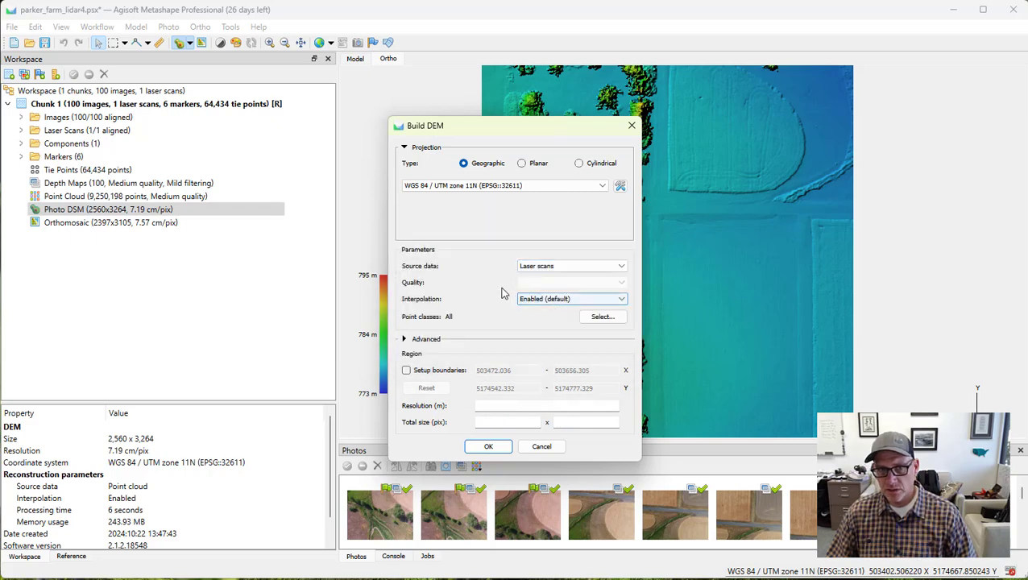
left_click(489, 448)
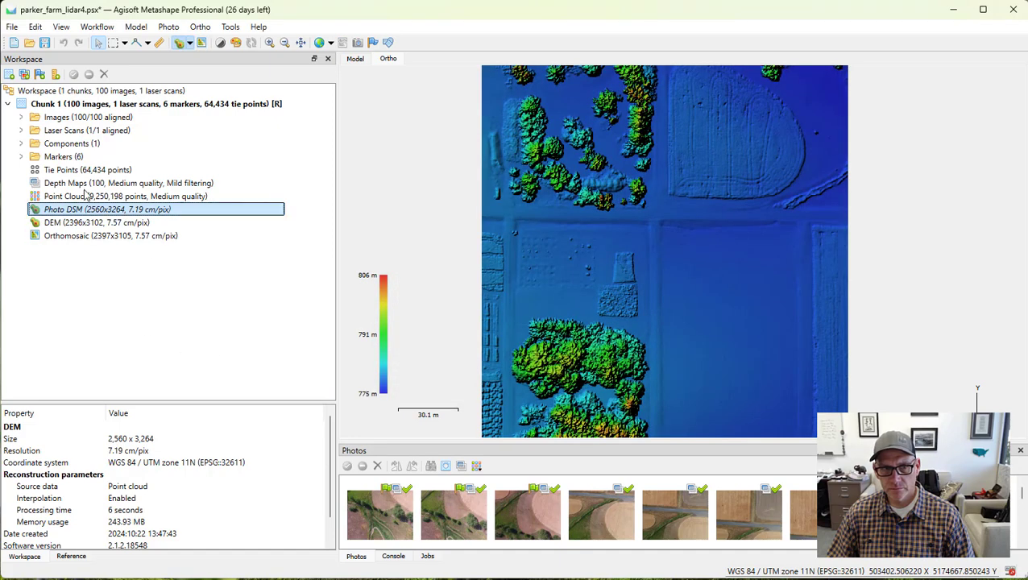
Rename the new laser-scan DEM to Lidar DSM
left_click(71, 223)
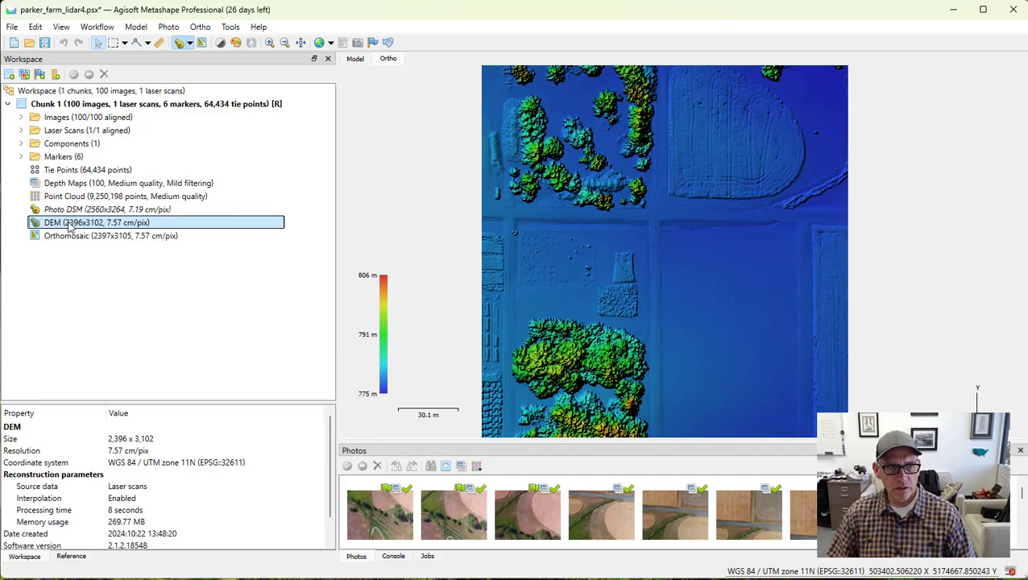
right_click(71, 225)
left_click(85, 373)
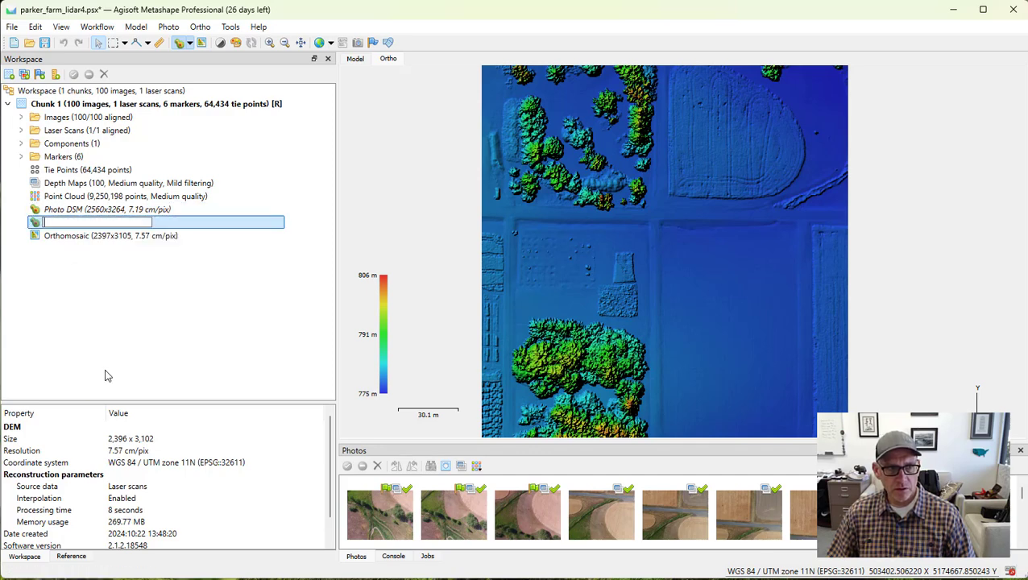
type("Lidar")
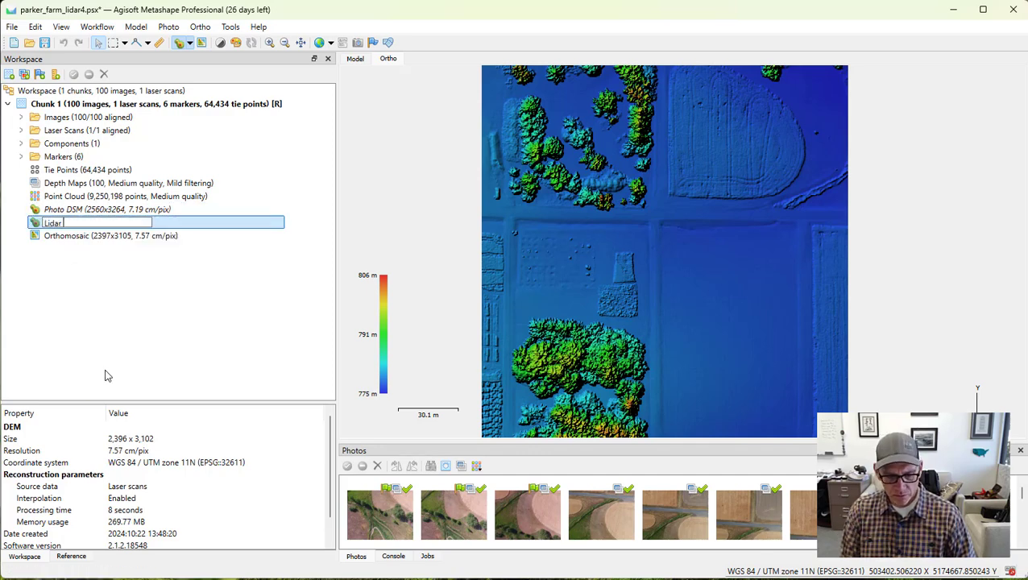
type("DSM")
key("Return")
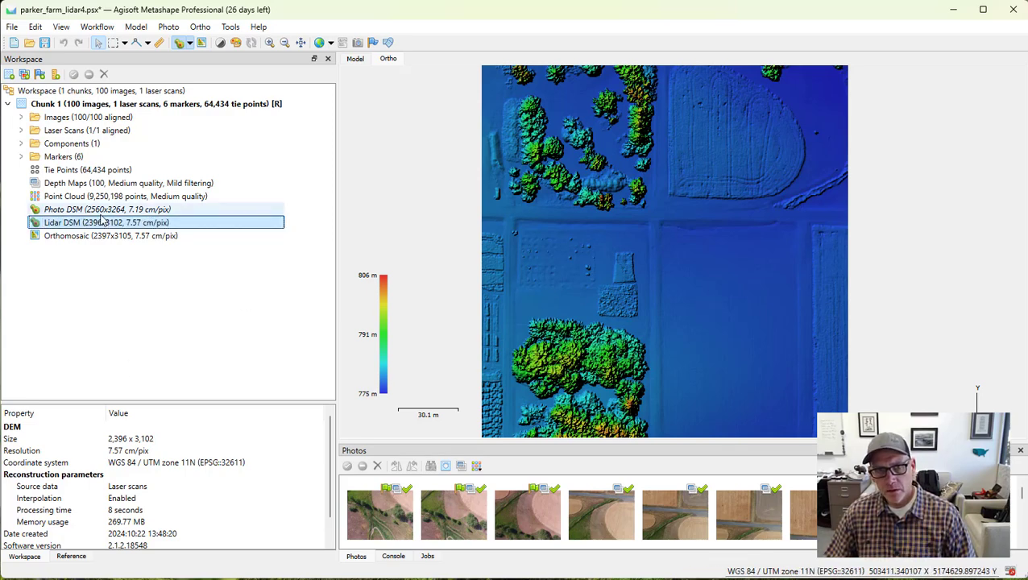
Transform Photo DSM to calculate its difference against Lidar DSM
double_click(93, 211)
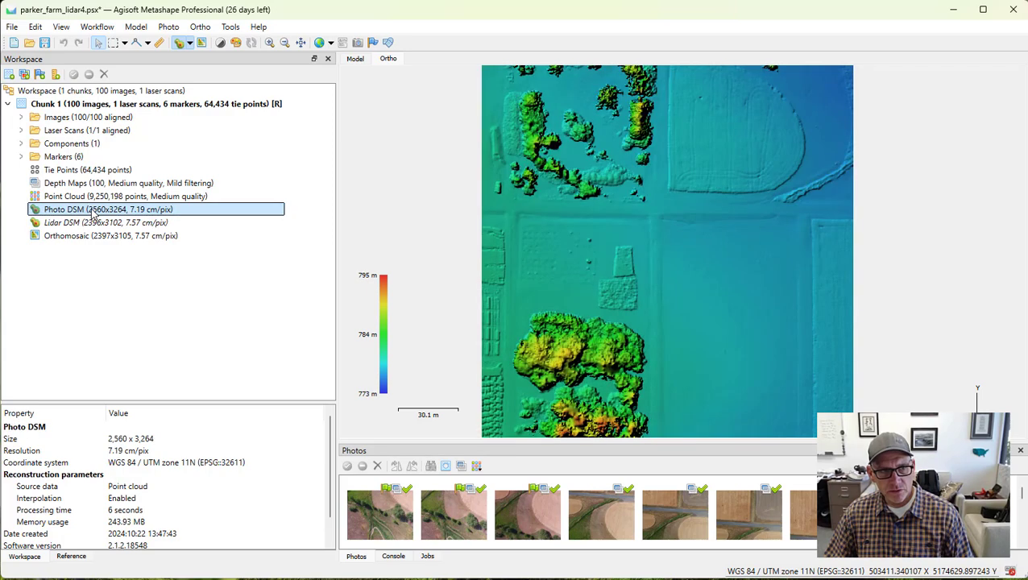
right_click(94, 211)
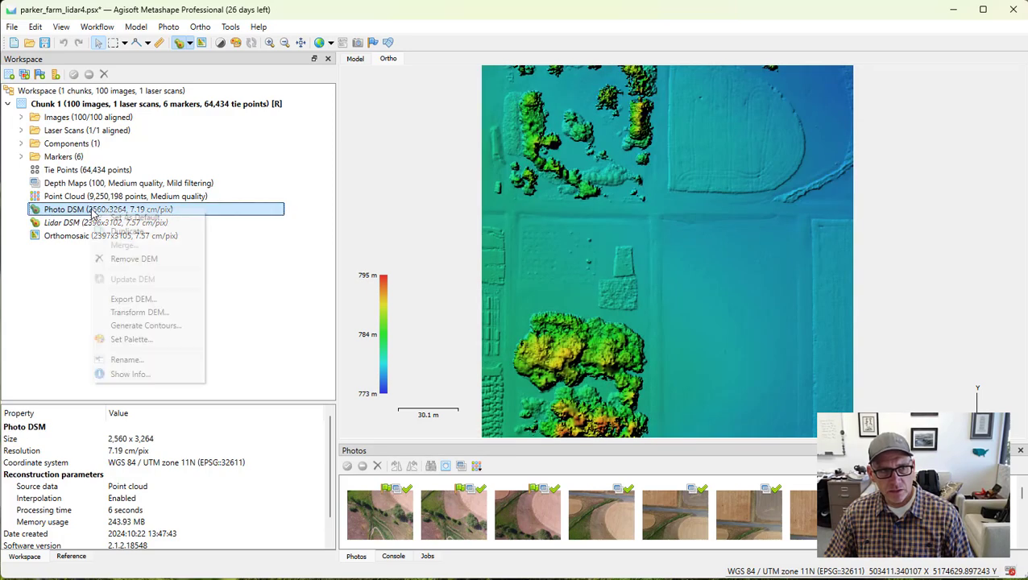
left_click(139, 312)
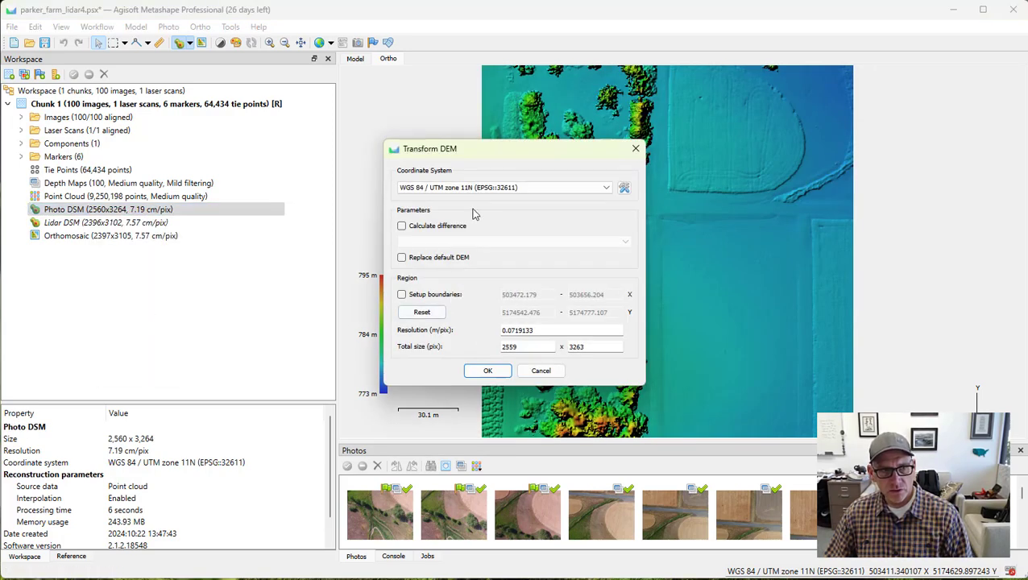
left_click(449, 228)
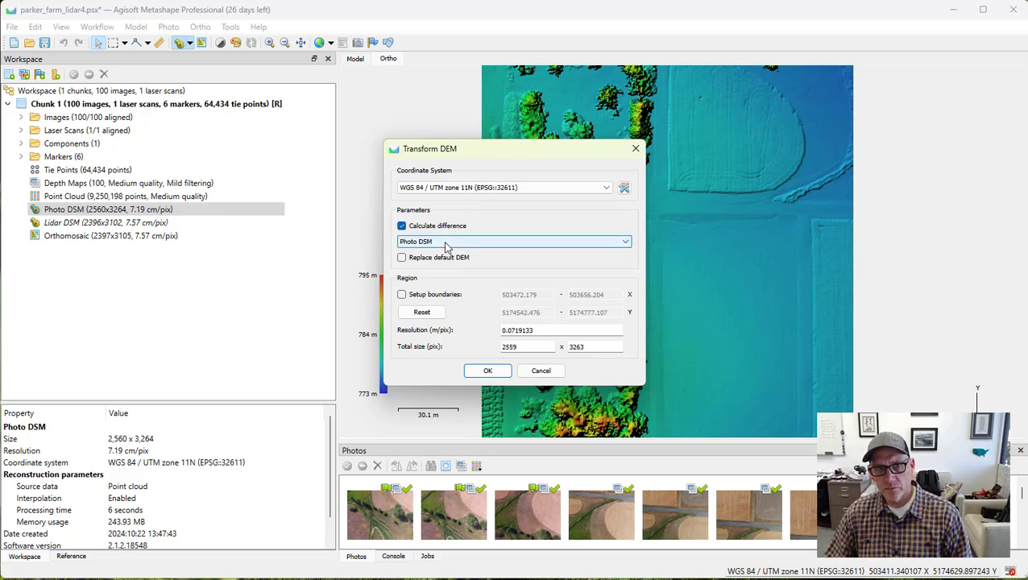
left_click(447, 244)
left_click(447, 274)
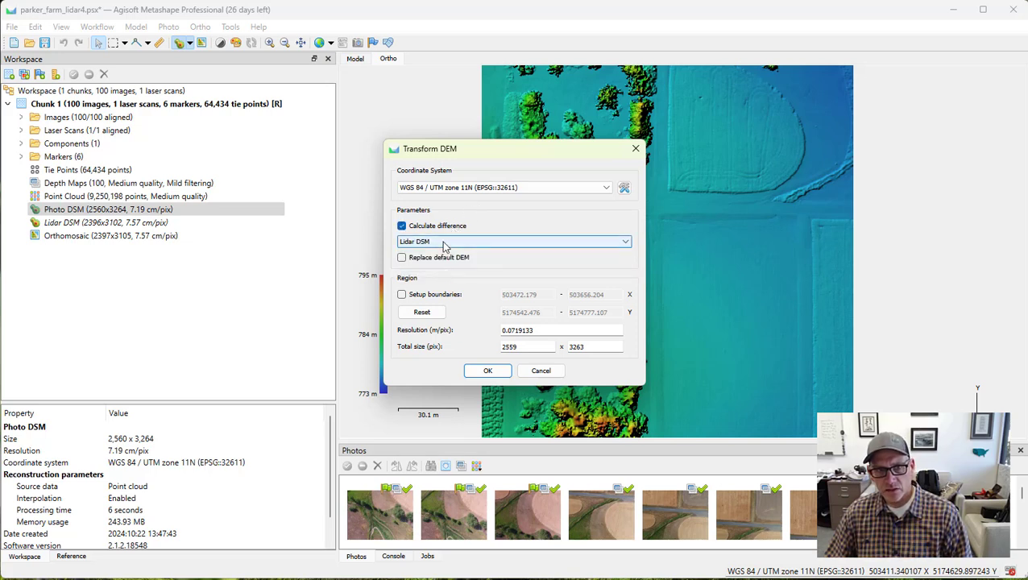
left_click(488, 371)
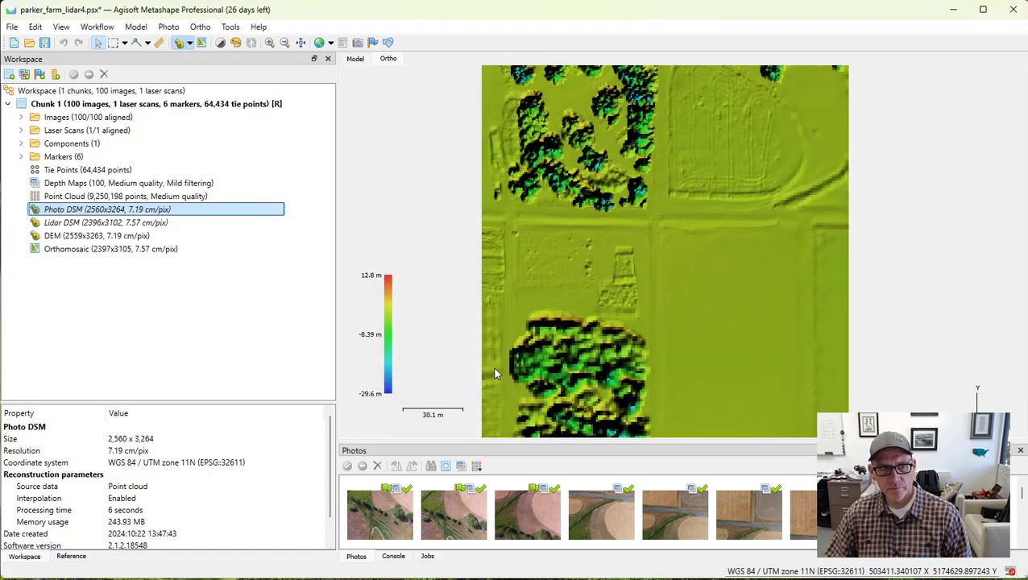
Rename the resulting DEM to 'DSM Difference'
right_click(57, 236)
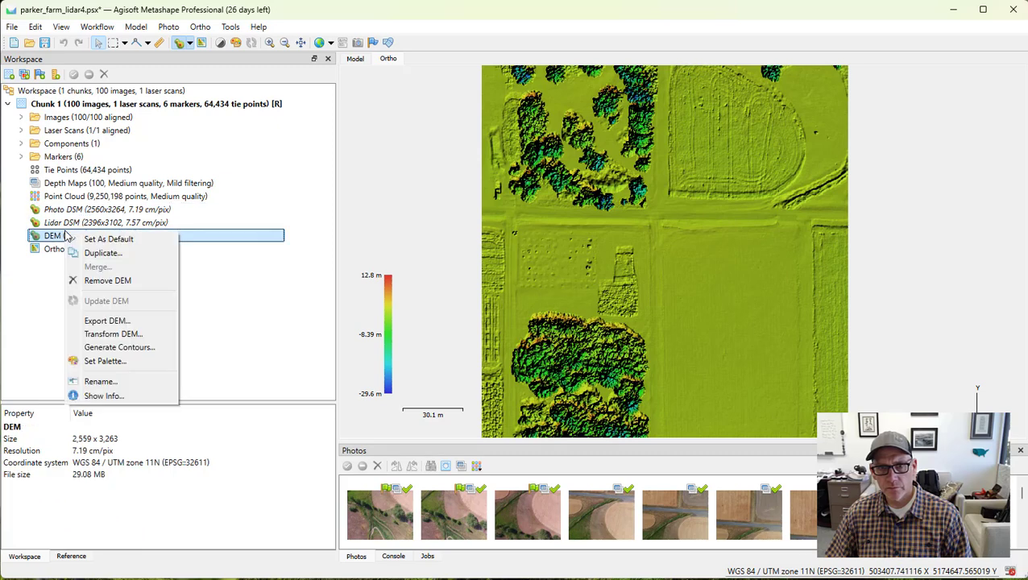
left_click(111, 382)
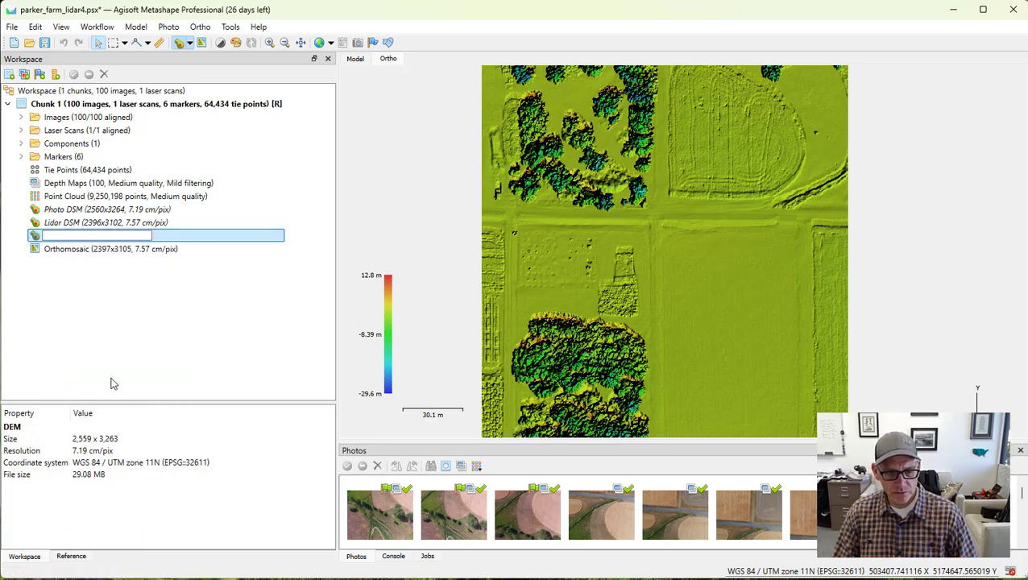
type("DSM D")
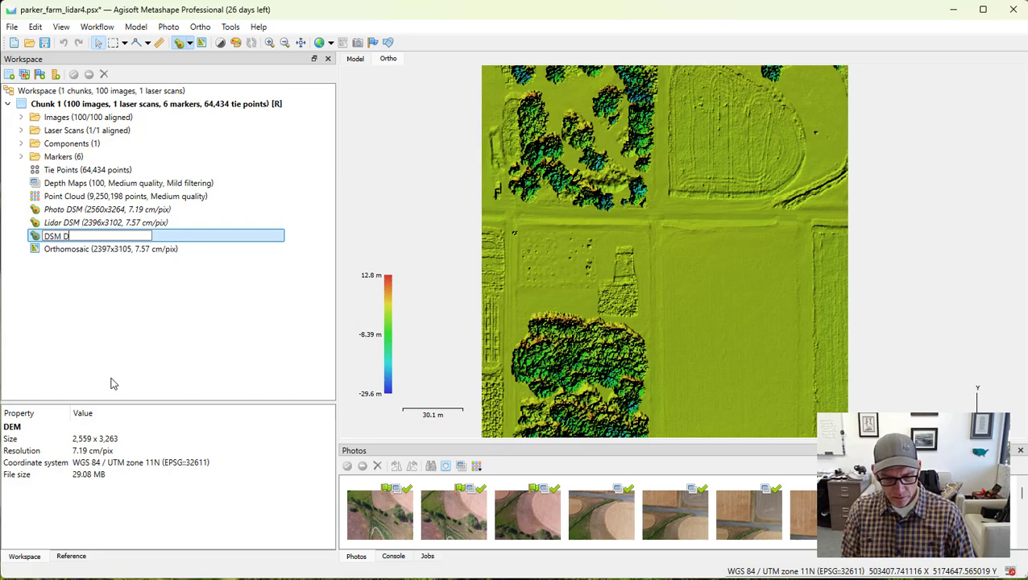
type("ifference")
key("Return")
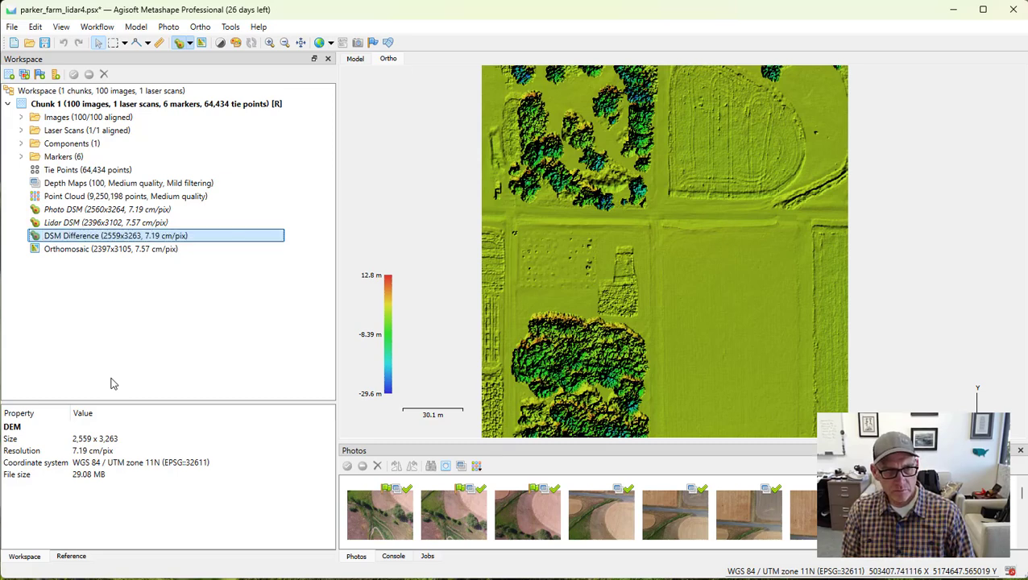
left_click(741, 279)
scroll(634, 185, "up", 3)
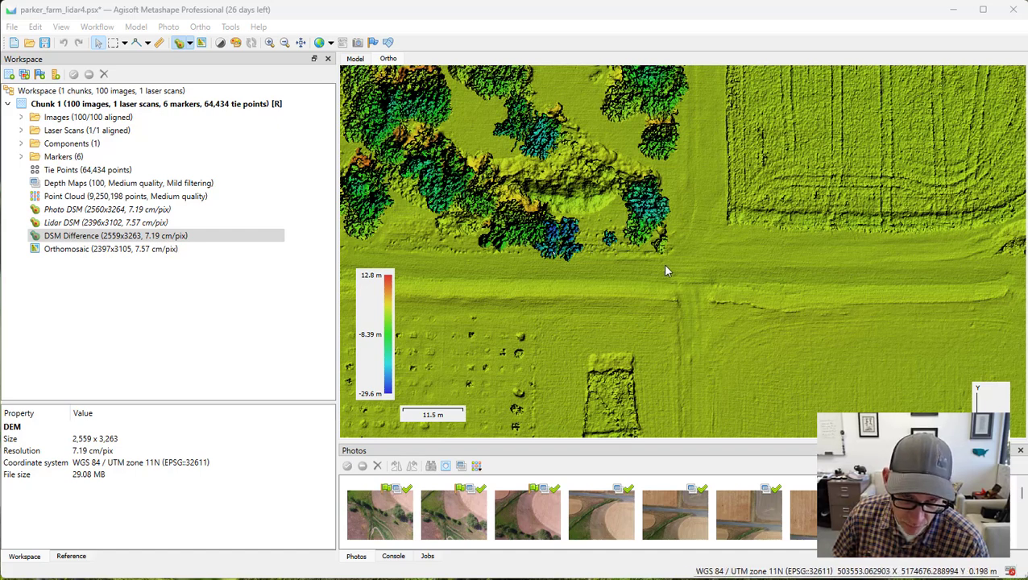
scroll(665, 271, "down", 5)
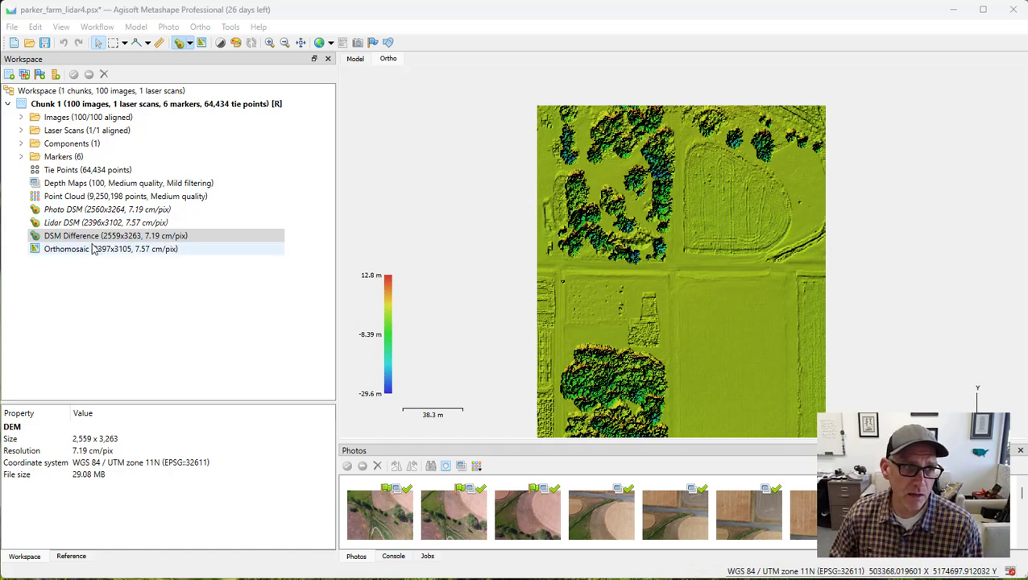
Set up a new DEM from laser scans projected in WGS 84 / UTM zone 11N
left_click(136, 27)
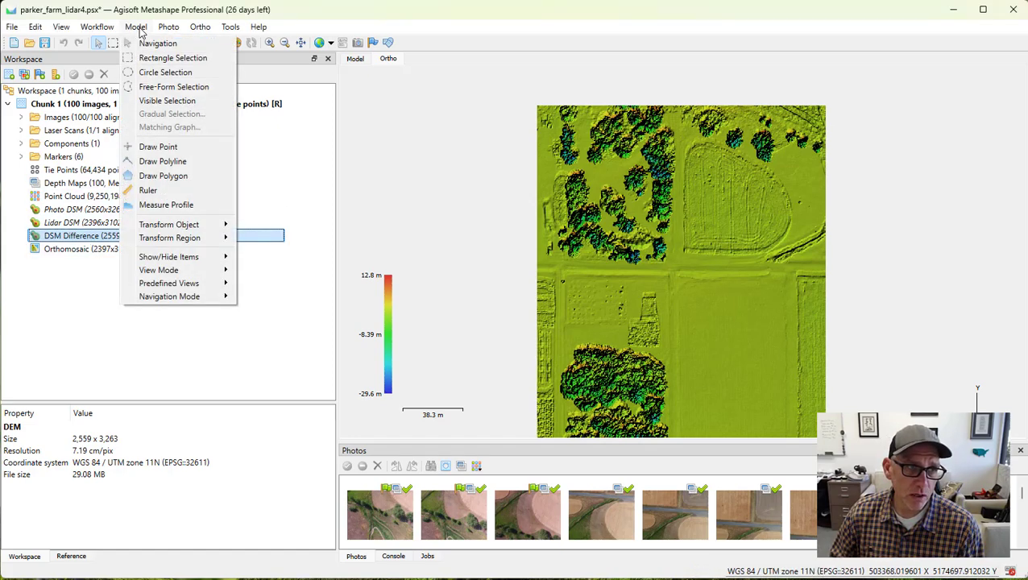
mouse_move(96, 26)
left_click(115, 157)
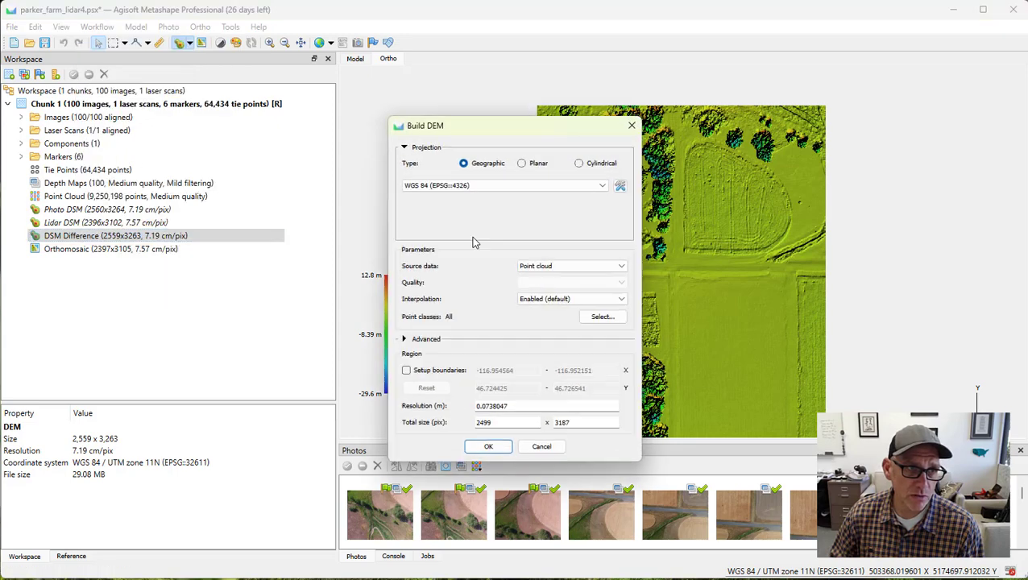
left_click(488, 191)
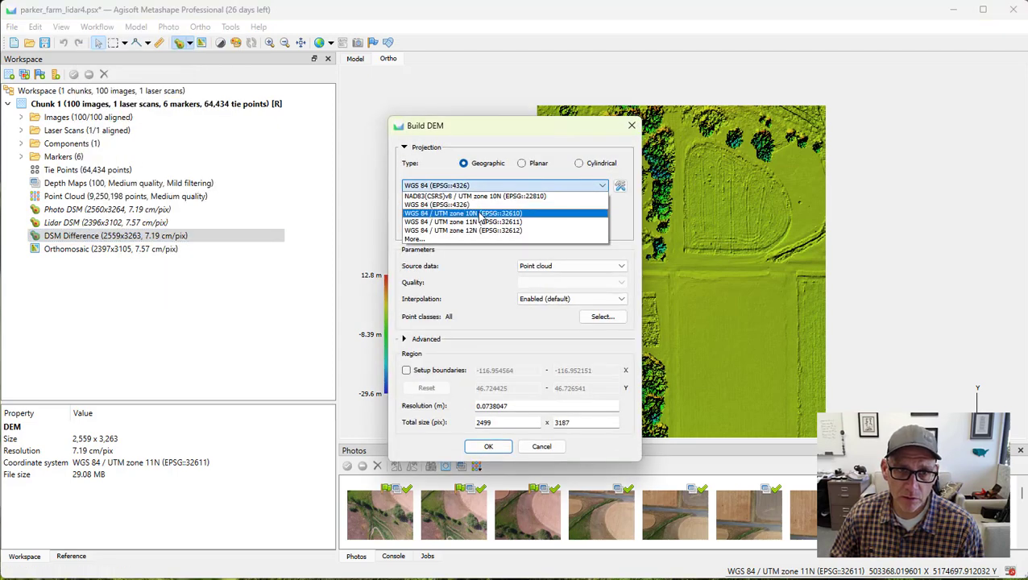
left_click(481, 223)
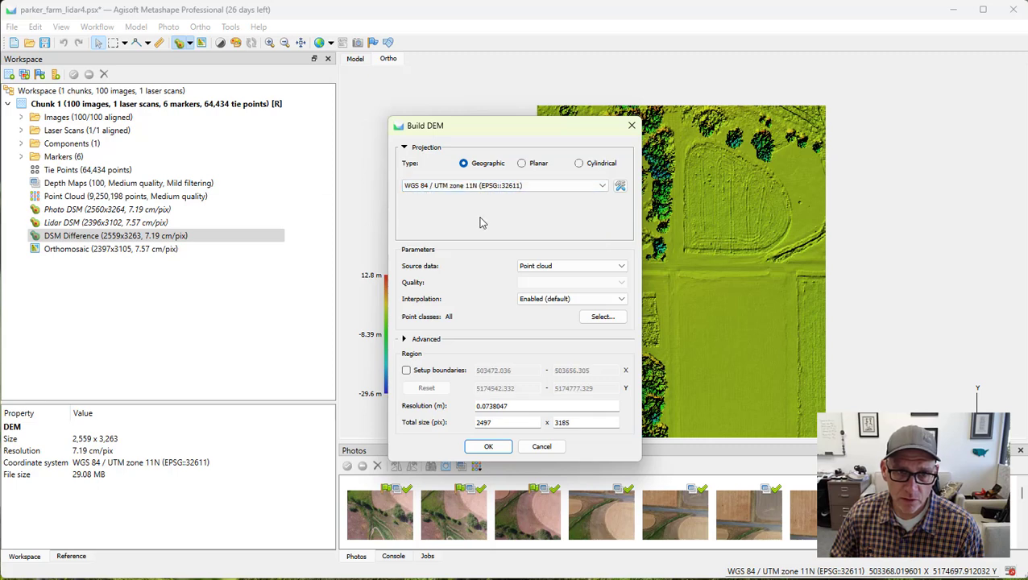
left_click(564, 266)
left_click(544, 303)
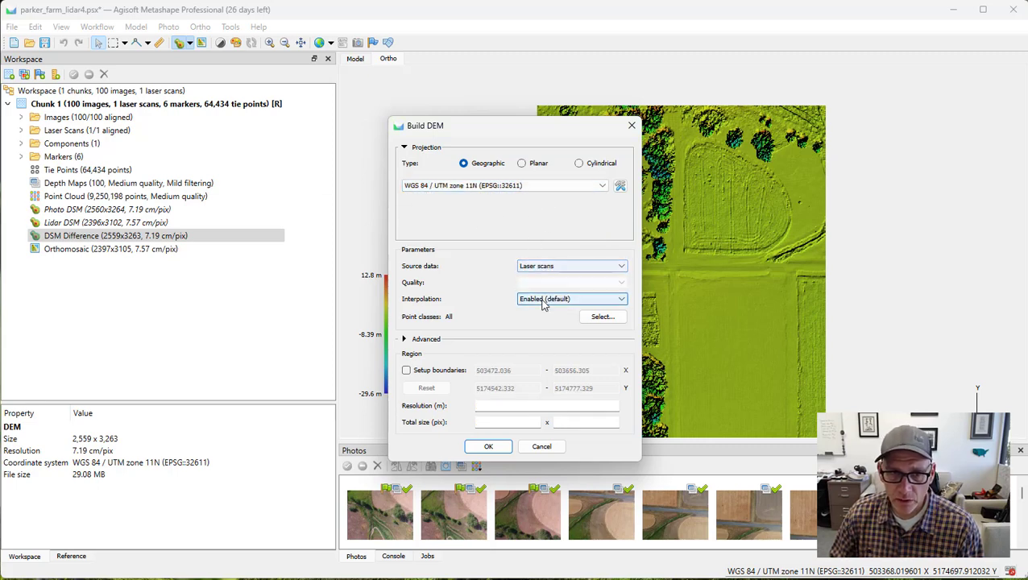
Restrict the source points to the Ground class only and build the DEM
left_click(600, 316)
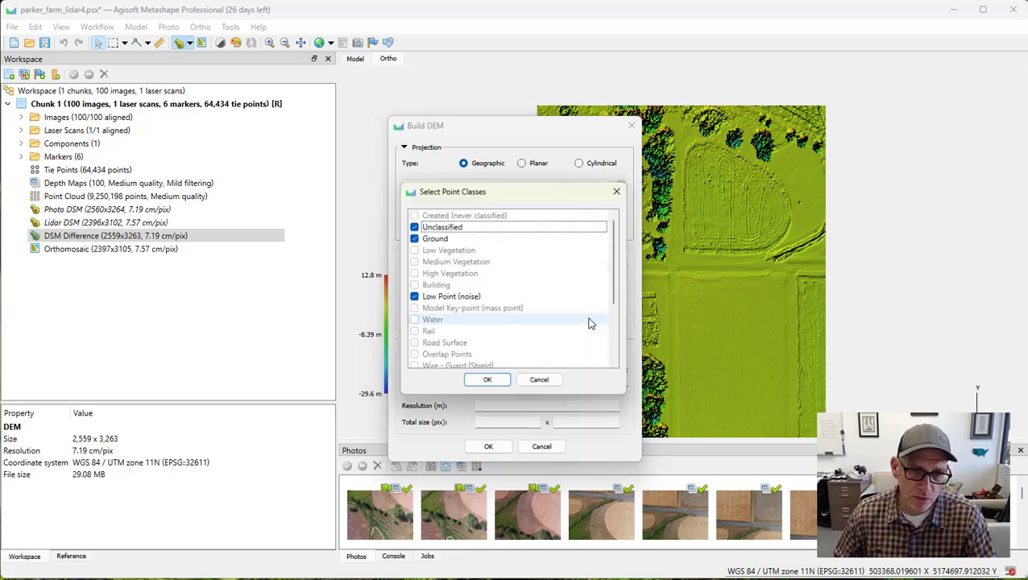
left_click(414, 227)
left_click(413, 297)
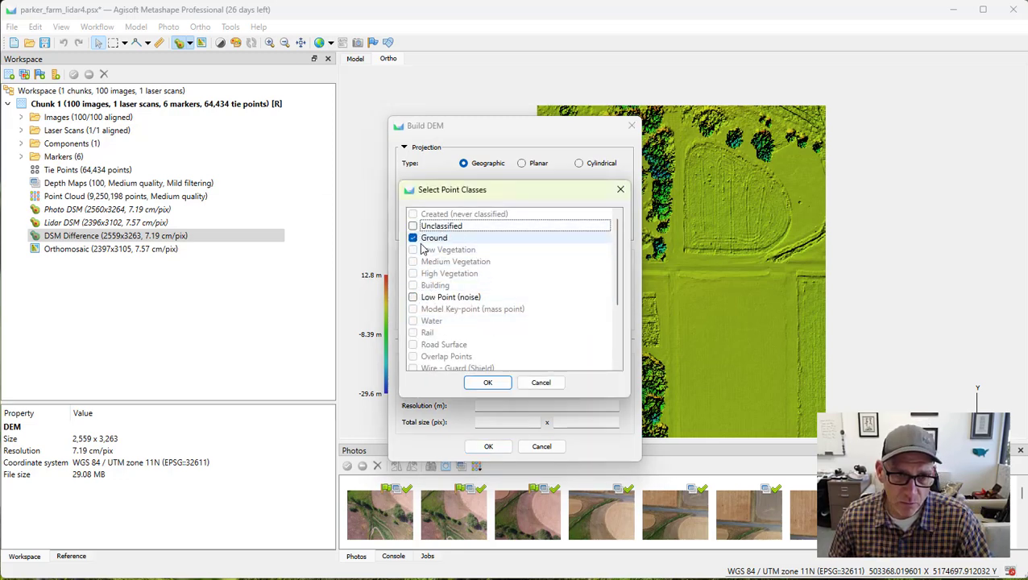
scroll(436, 283, "down", 2)
scroll(436, 284, "up", 2)
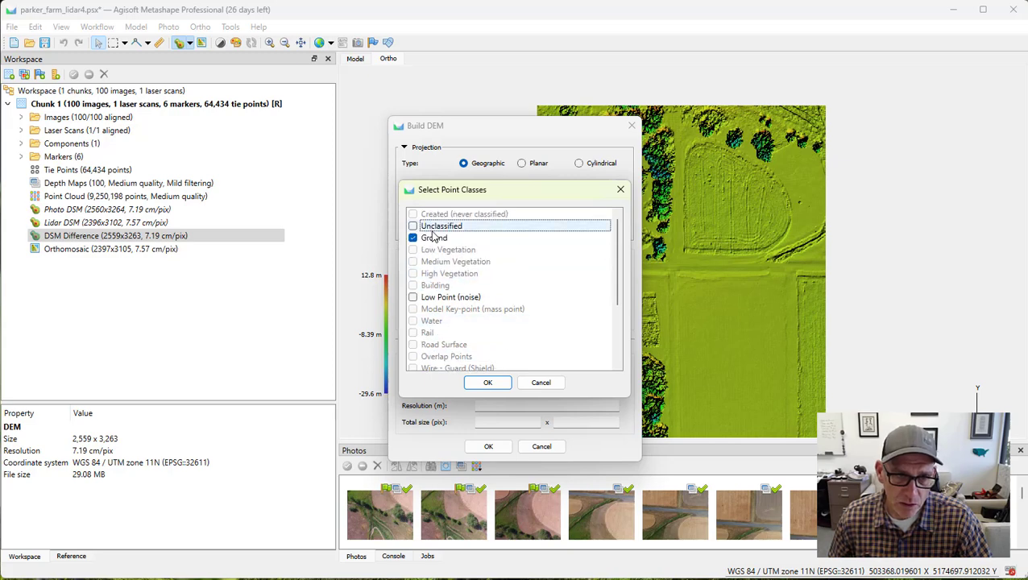
left_click(487, 382)
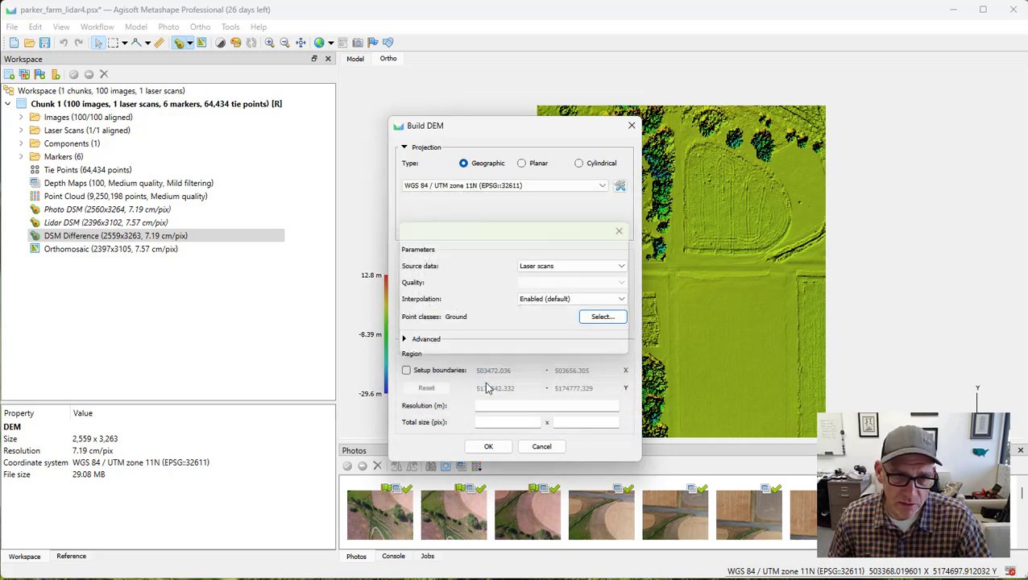
left_click(497, 449)
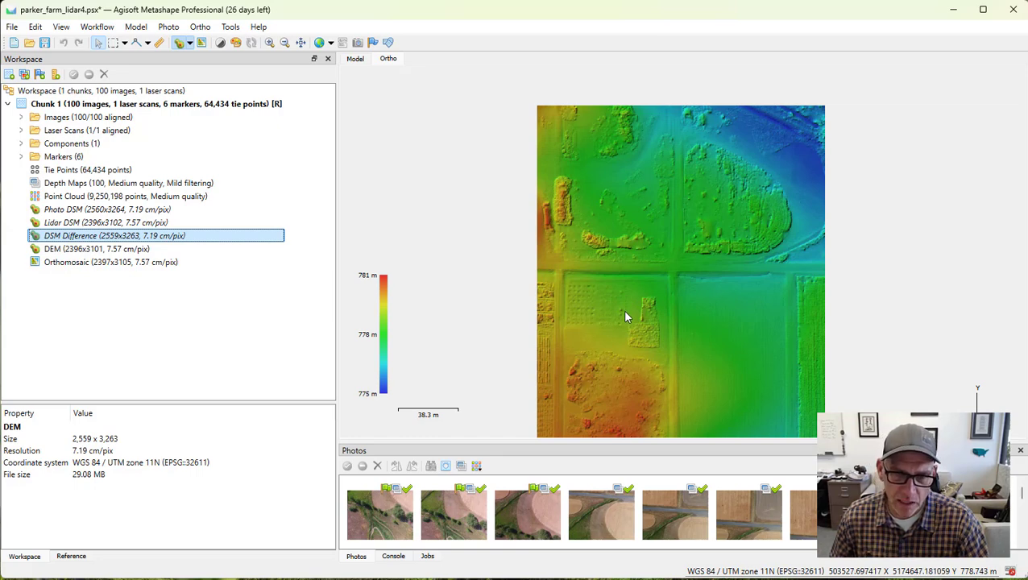
Rename the new ground-only DEM to 'Lidar DTM'
left_click(70, 251)
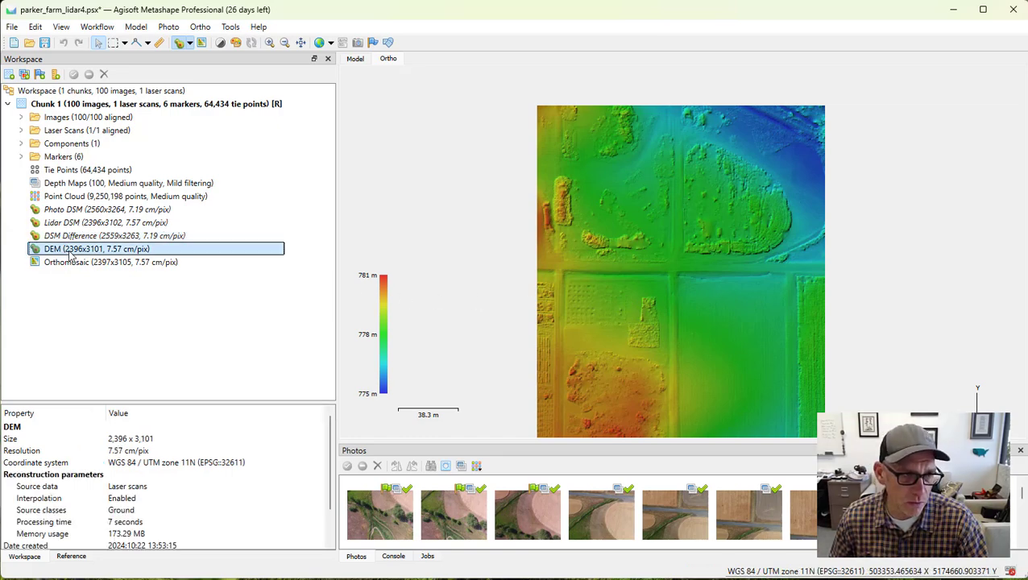
right_click(70, 255)
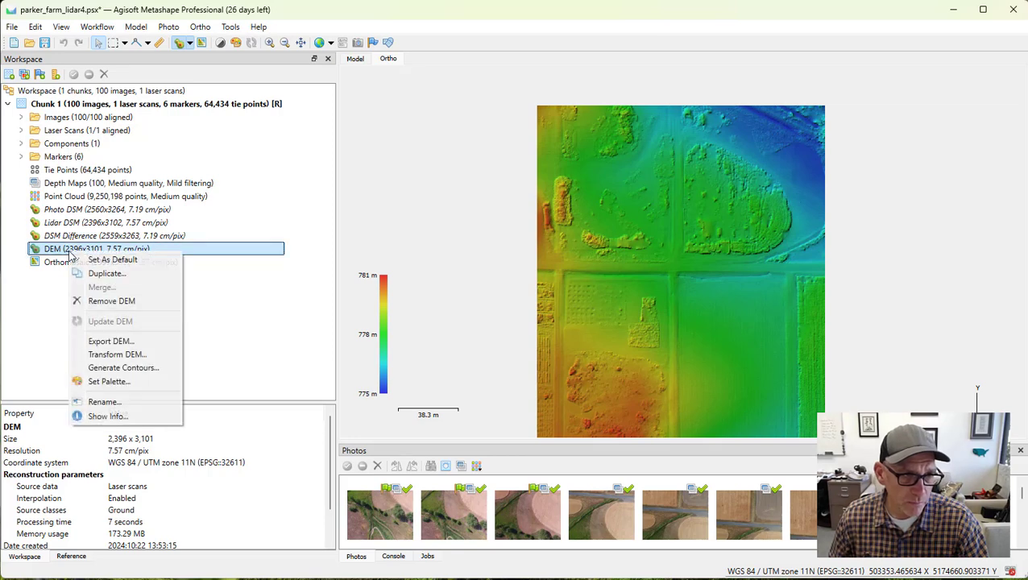
left_click(110, 403)
type("Lidar DTM")
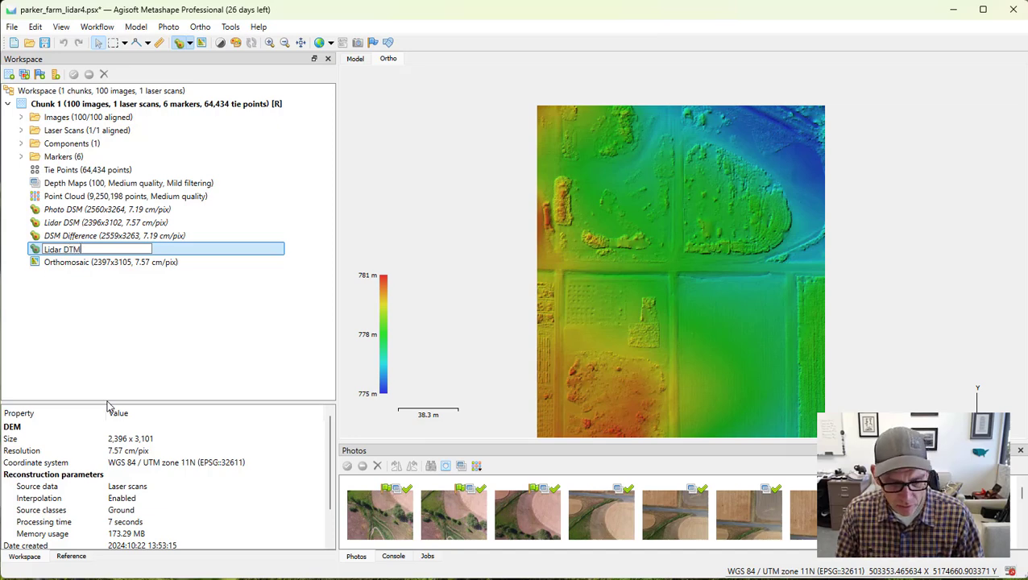
key("Return")
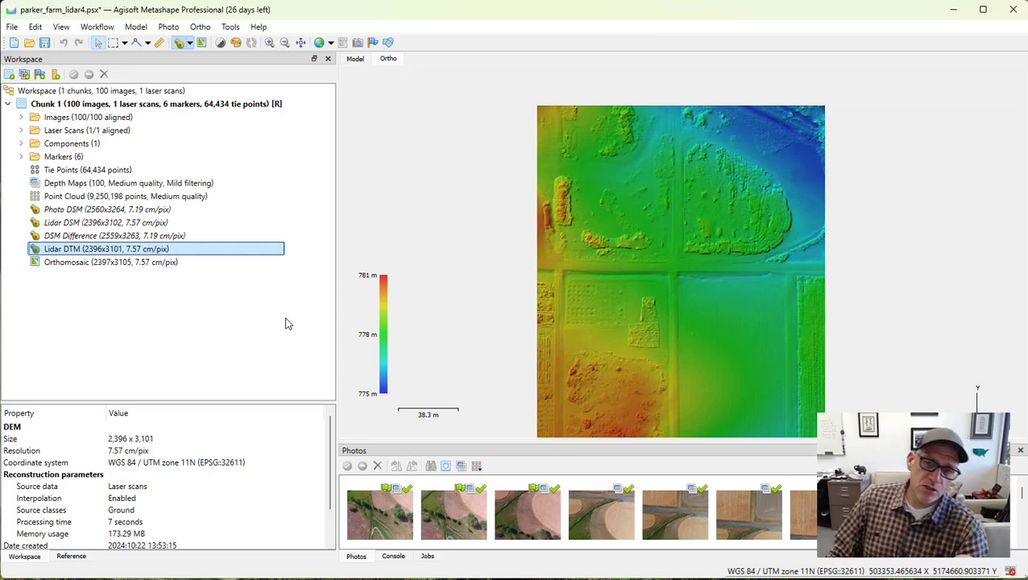
left_click(115, 197)
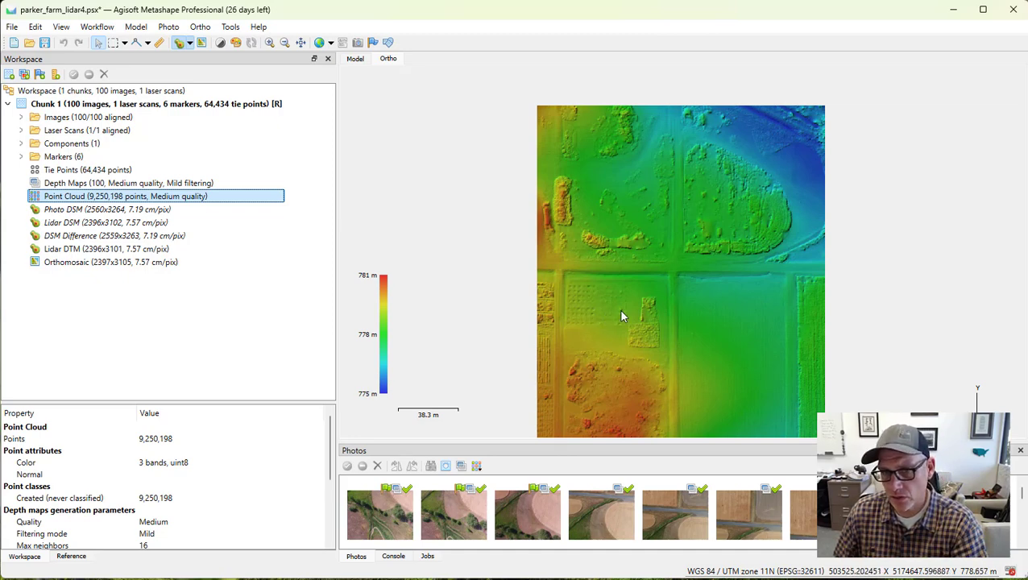
left_click(673, 302)
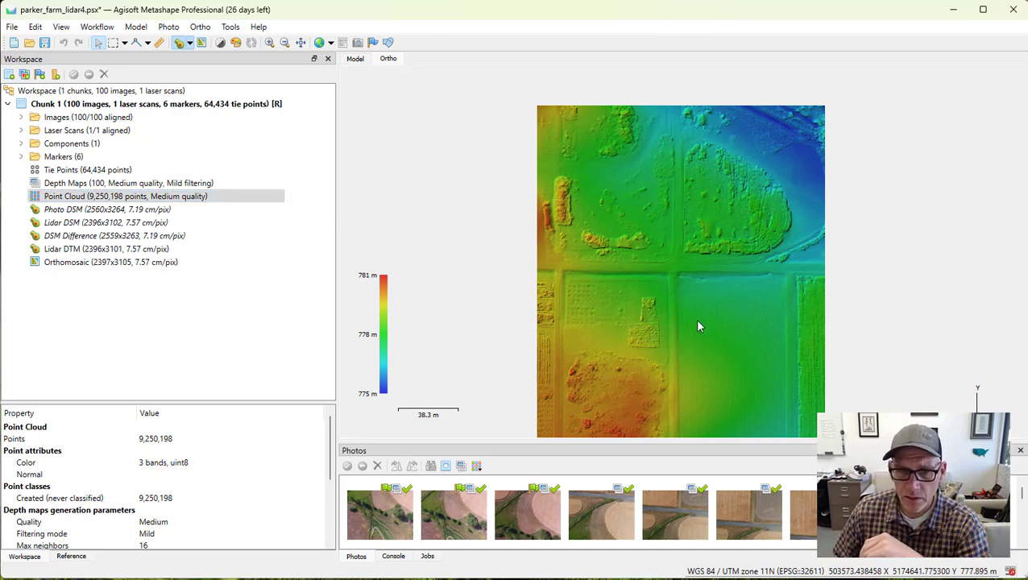
left_click_drag(691, 327, 689, 296)
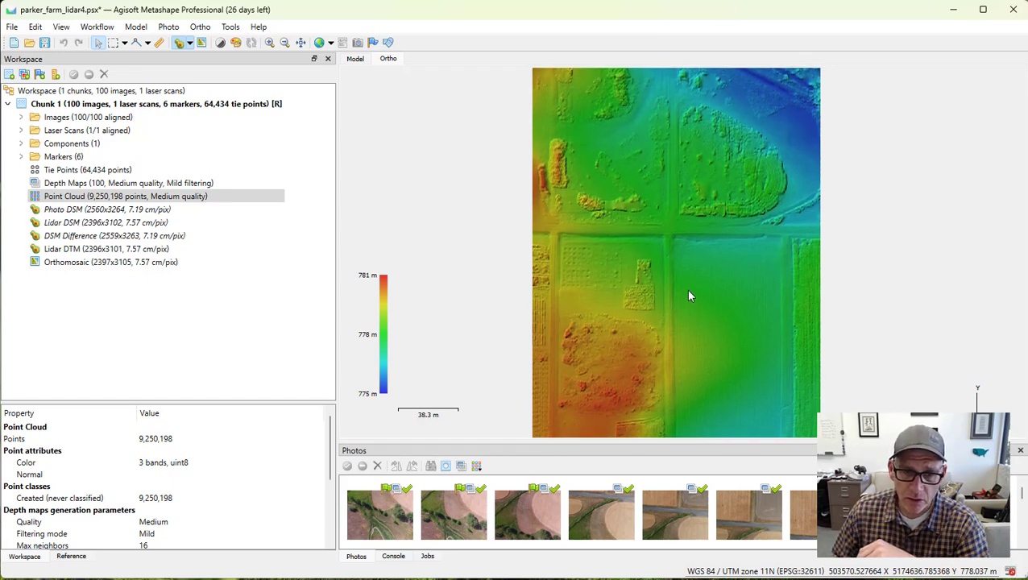